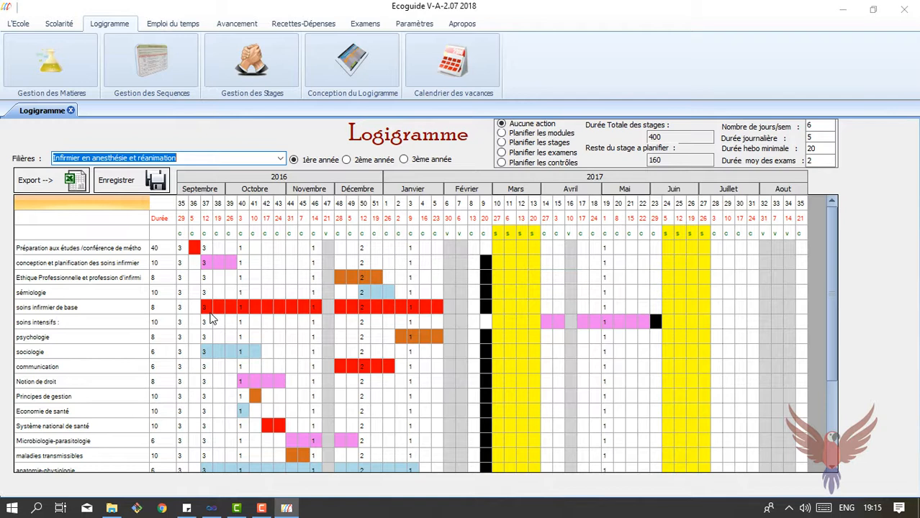
Preview the 2ème and 3ème année logigrammes, then return to the 1ère année one
left_click(347, 160)
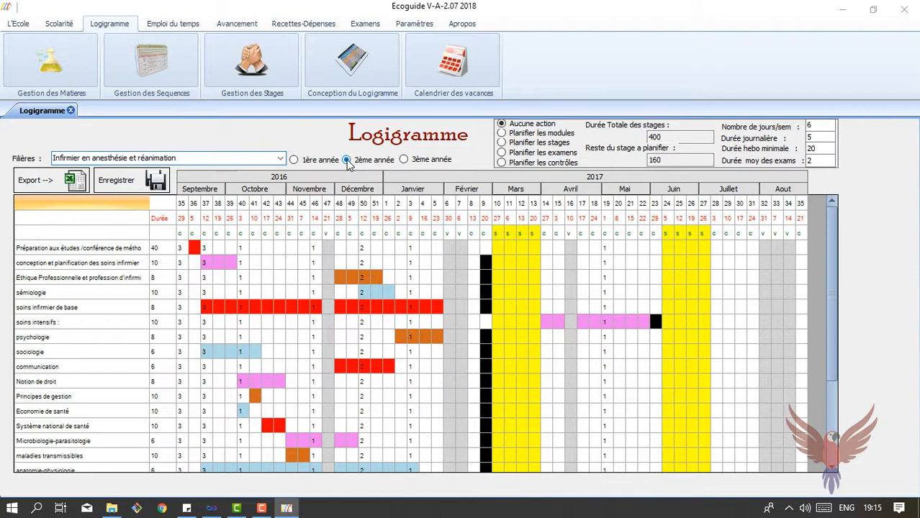
left_click(406, 160)
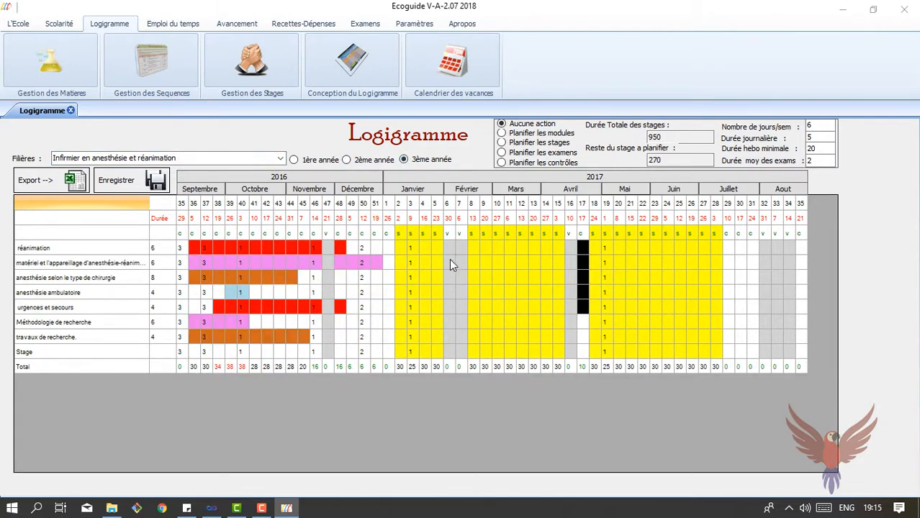
left_click(342, 163)
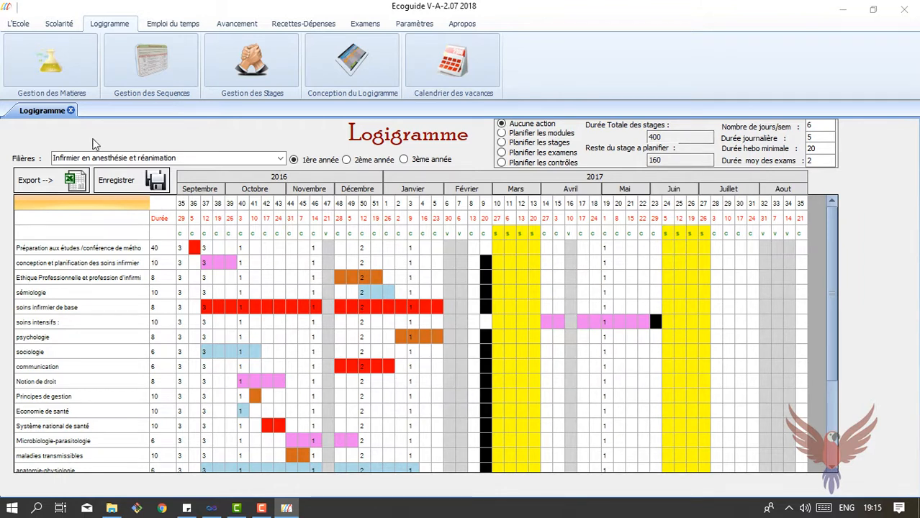
Quit and relaunch Ecoguide, log in with the login name and password, and open the holiday calendar
left_click(20, 23)
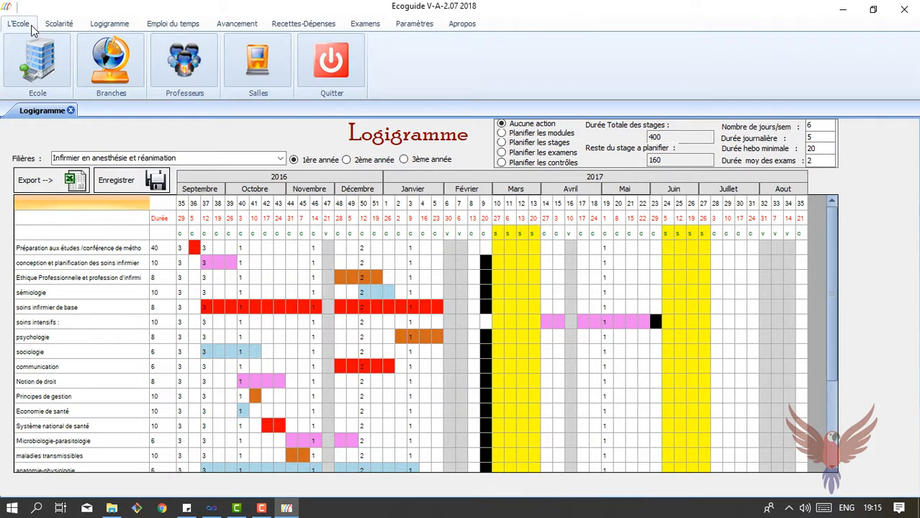
left_click(335, 60)
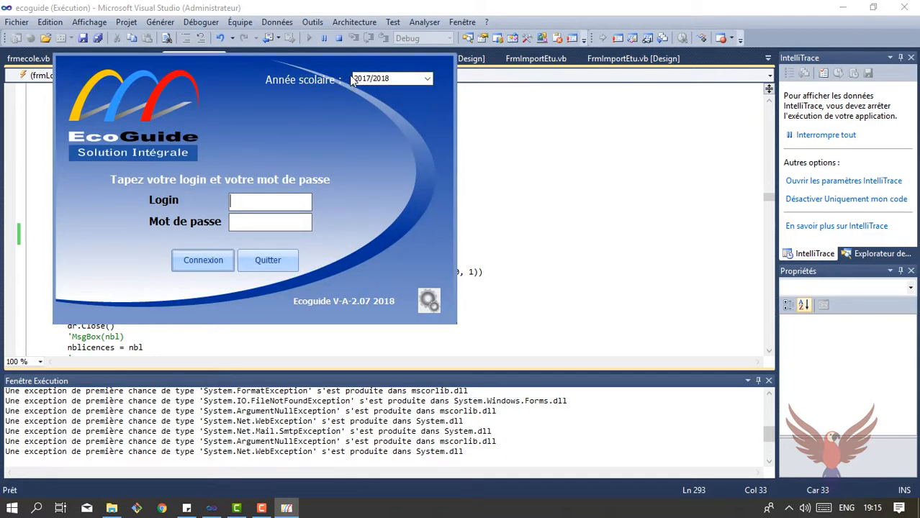
left_click(250, 200)
type("admin")
key("Tab")
type("*")
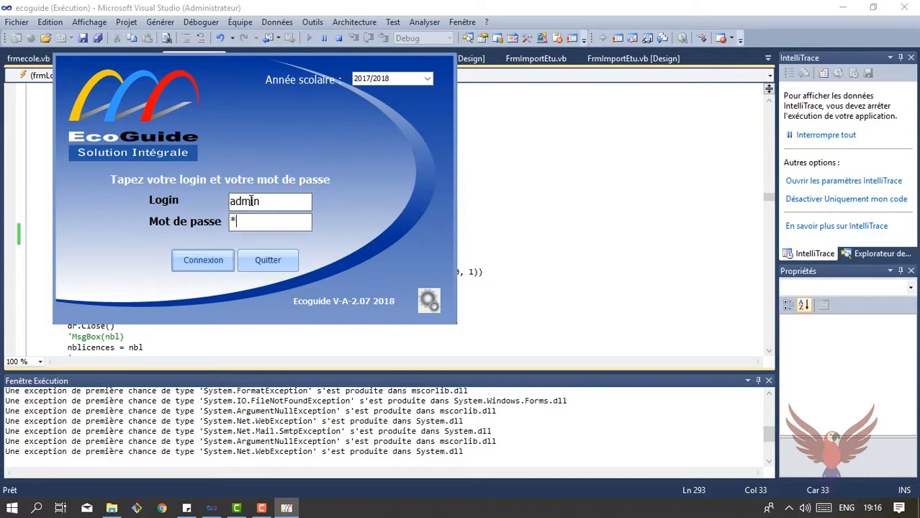
type("****")
left_click(218, 252)
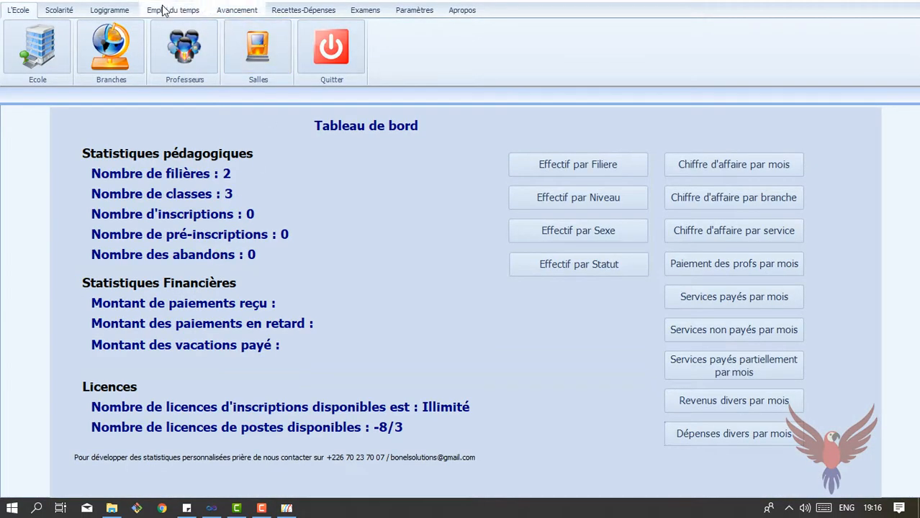
left_click(119, 16)
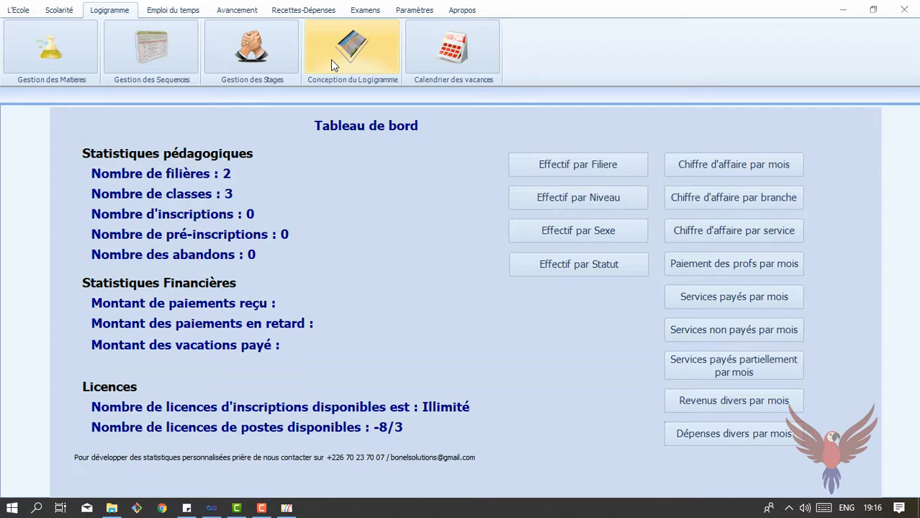
left_click(465, 51)
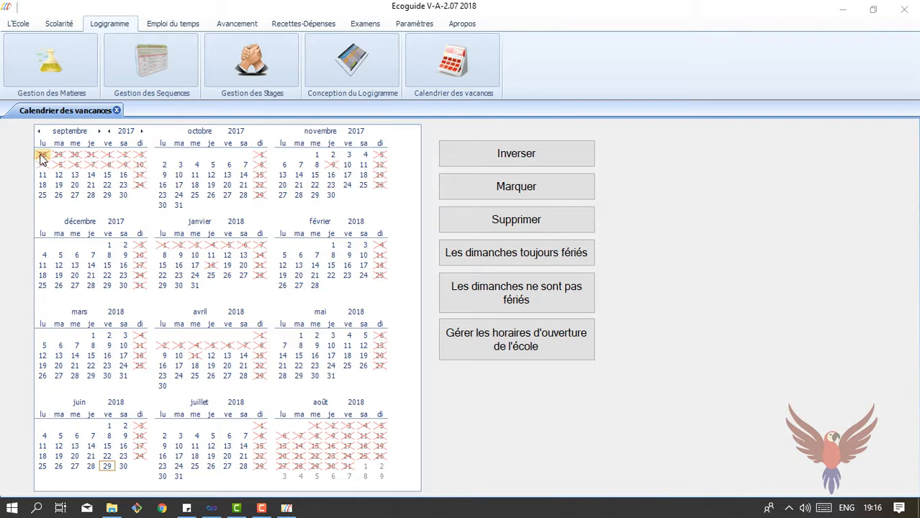
Try marking 19–24 March 2018 as holidays, then remove those marks
left_click_drag(42, 158, 139, 171)
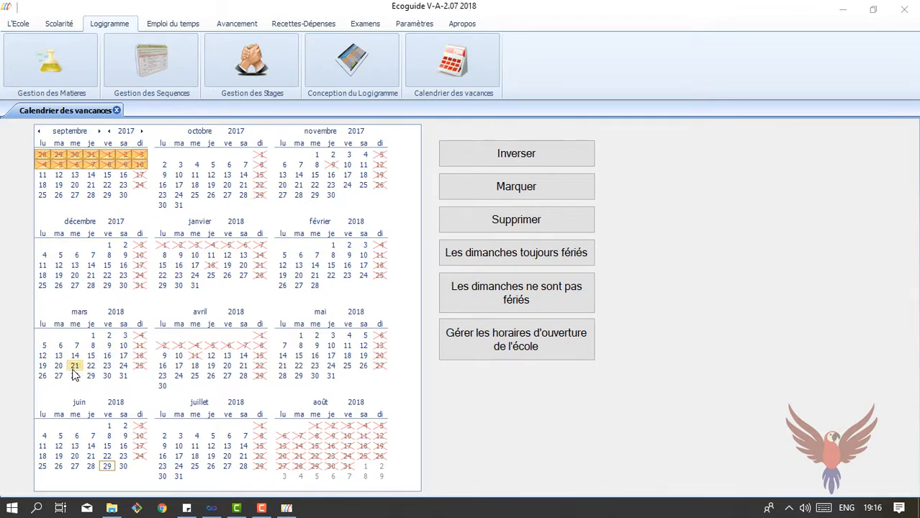
left_click_drag(42, 371, 126, 372)
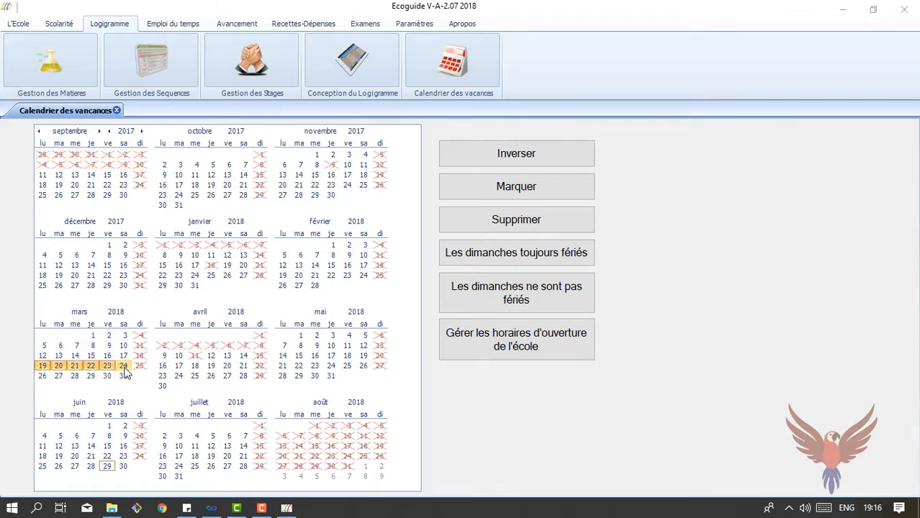
left_click(536, 190)
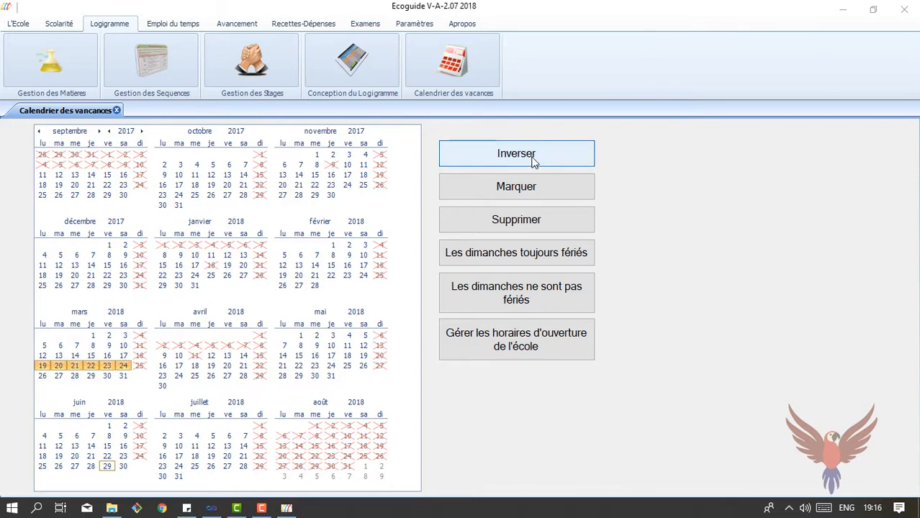
left_click(522, 221)
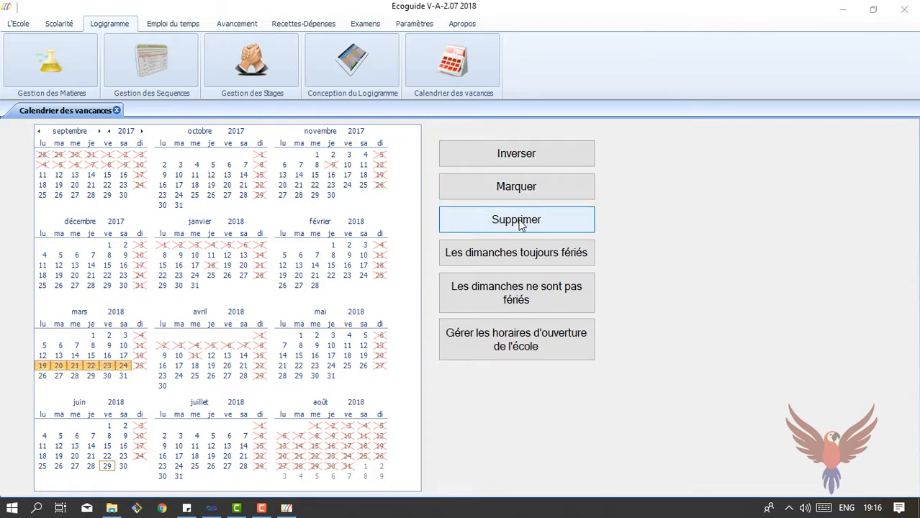
Make every Sunday a public holiday, mark 19–24 March as holidays, and open the logigramme grid
left_click(496, 260)
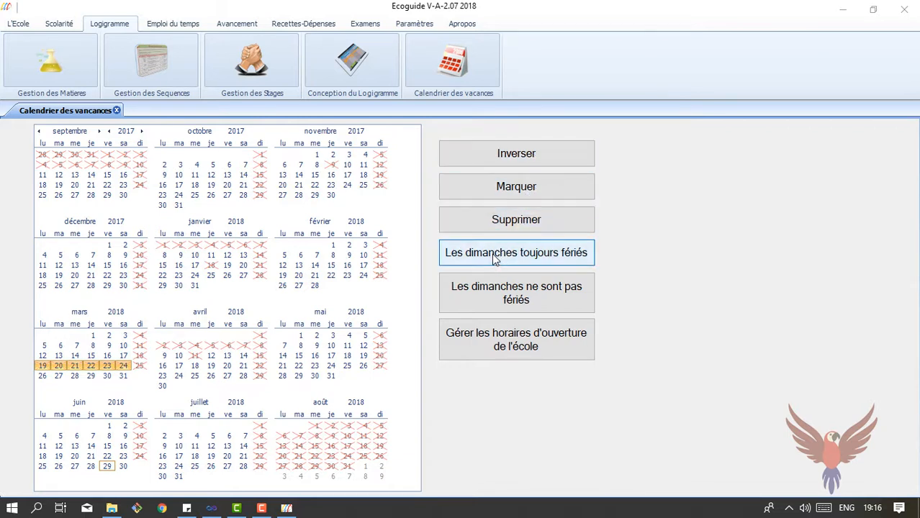
left_click(479, 301)
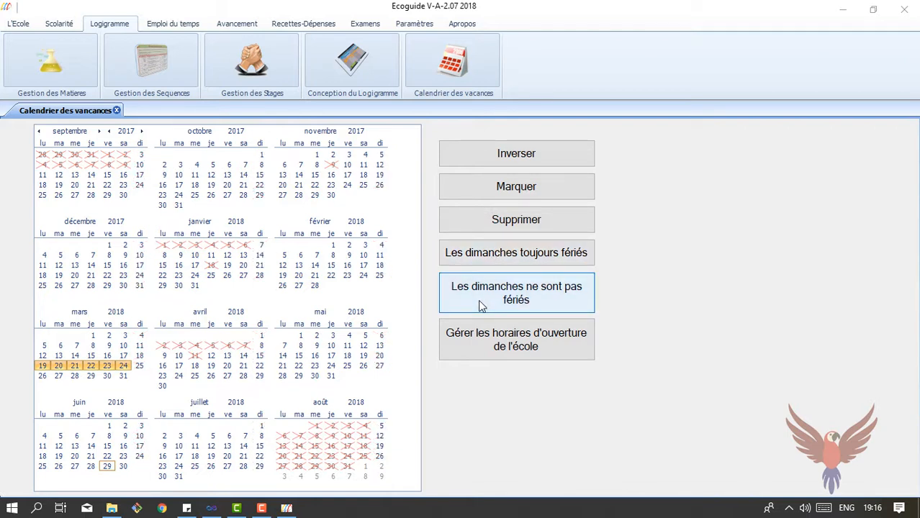
left_click(483, 260)
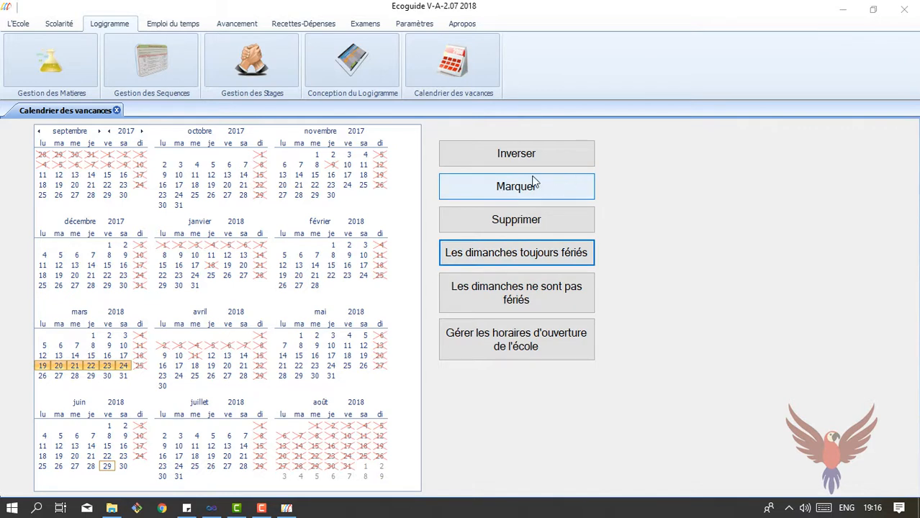
left_click(522, 185)
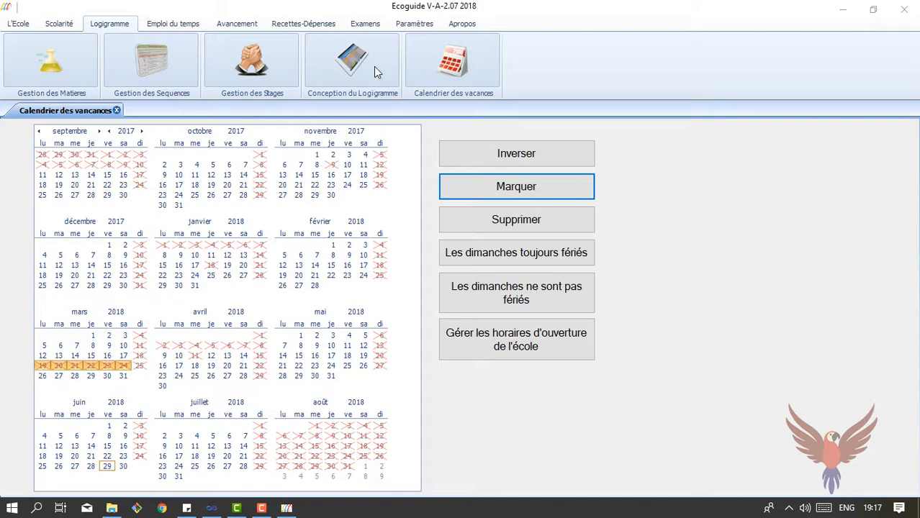
left_click(386, 50)
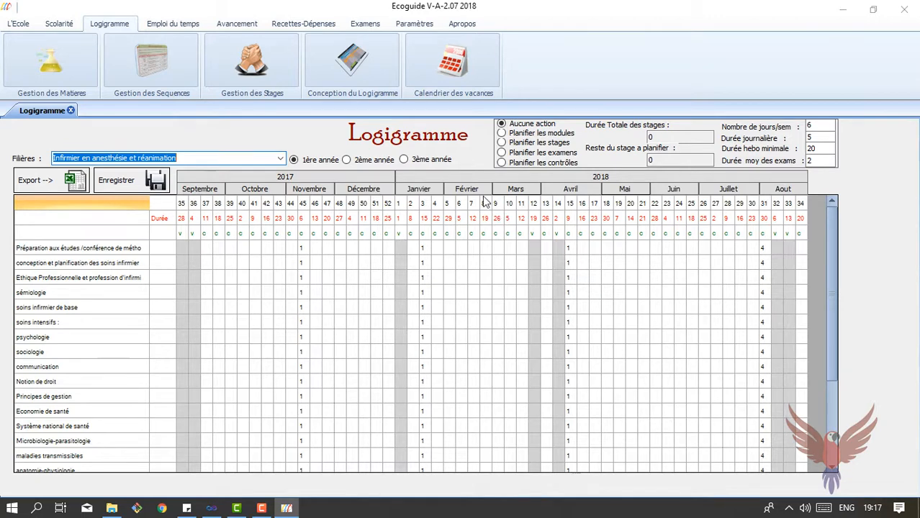
Select 26 February–3 March in the holiday calendar, then reload the logigramme grid
left_click(459, 67)
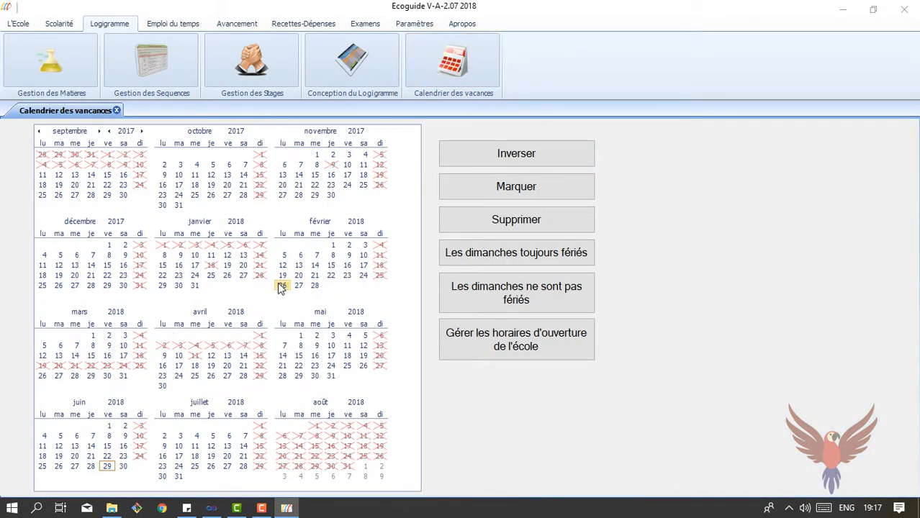
left_click_drag(280, 286, 123, 340)
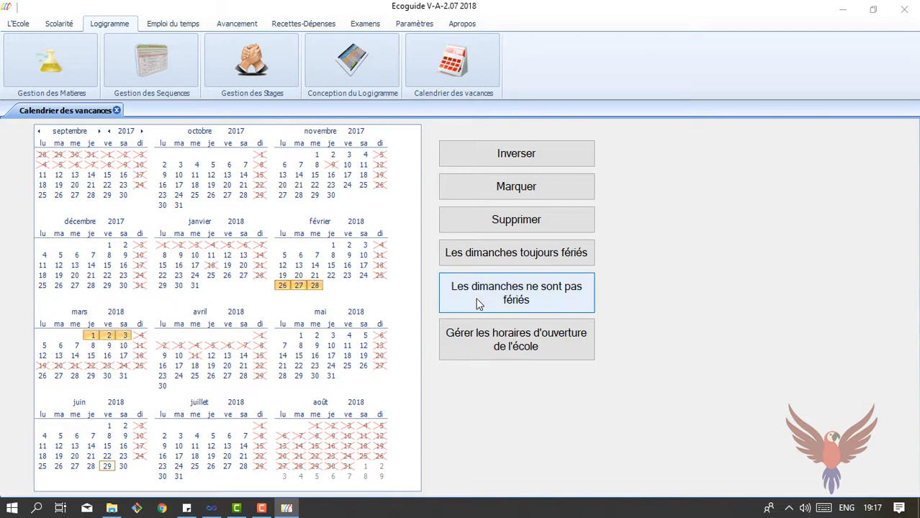
left_click(375, 70)
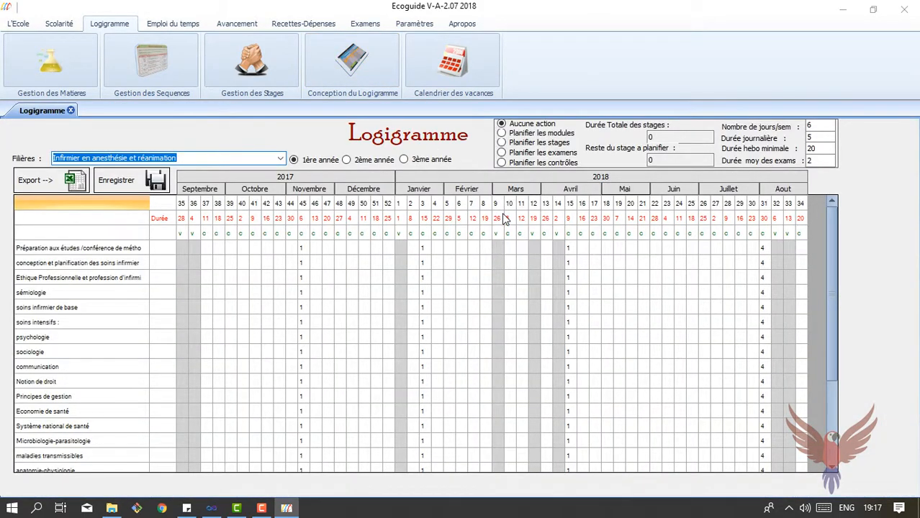
left_click(360, 69)
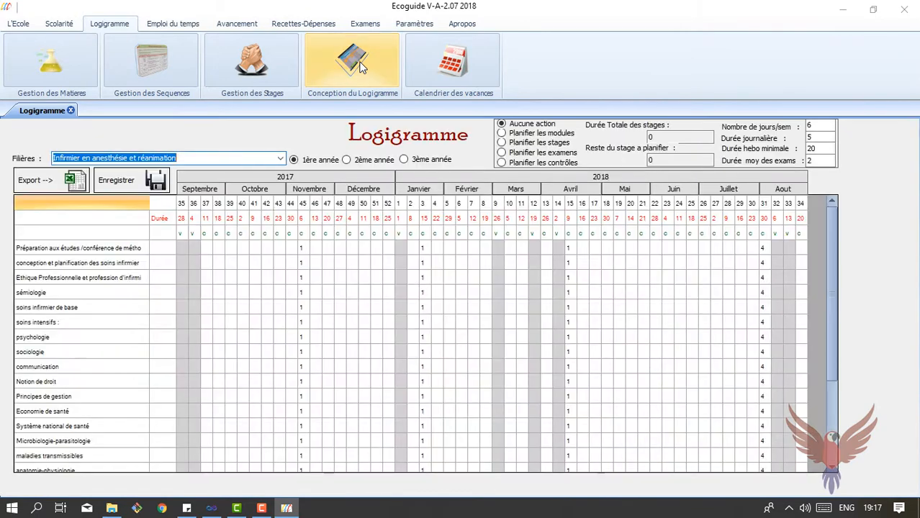
Mark 1 May 2018 as a holiday and return to the logigramme grid
left_click(471, 65)
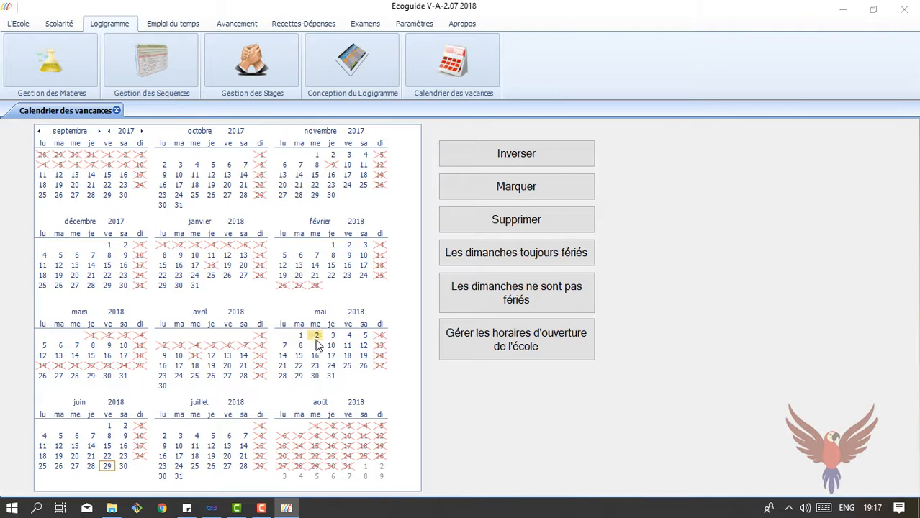
left_click(299, 337)
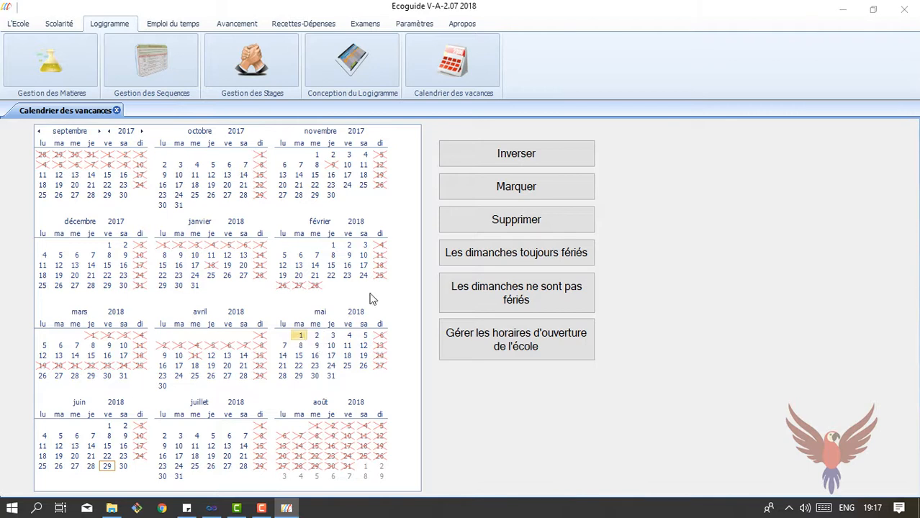
left_click(489, 194)
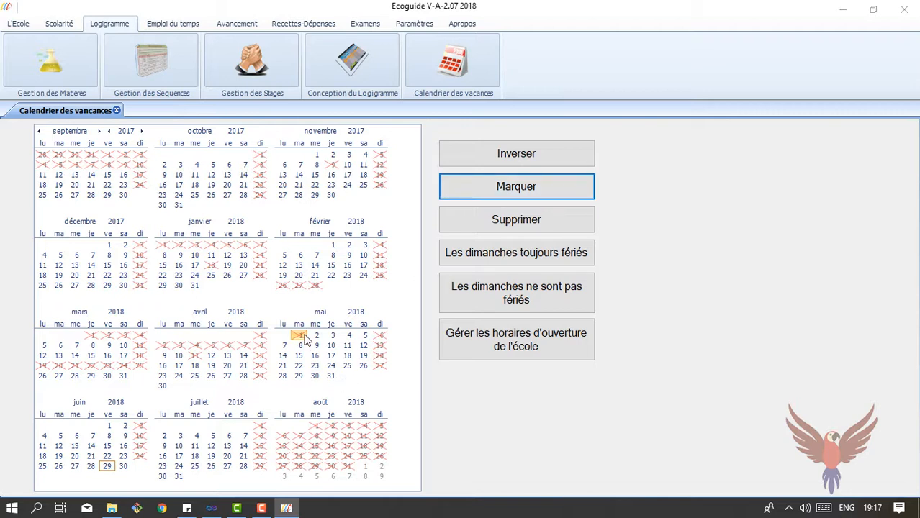
left_click(339, 75)
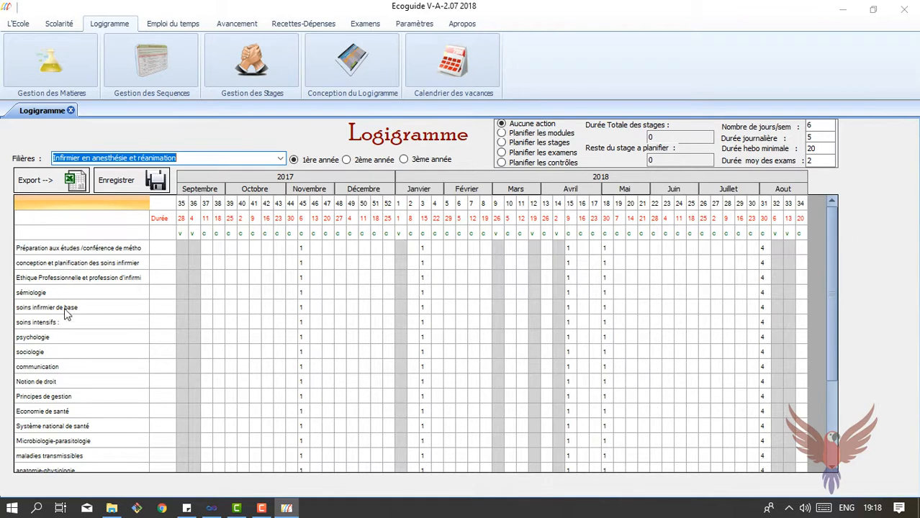
View the 2ème then 1ère année, pick a training programme, and open Matières par Filière
left_click(347, 159)
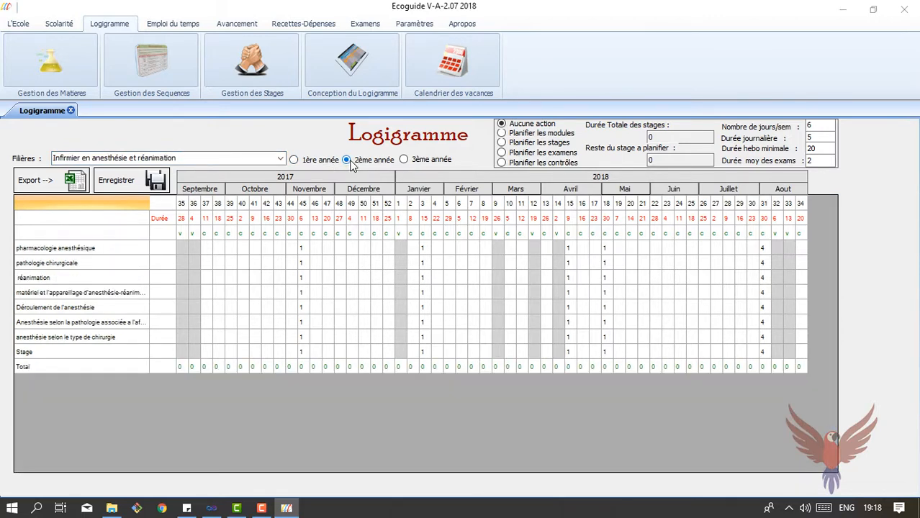
left_click(316, 160)
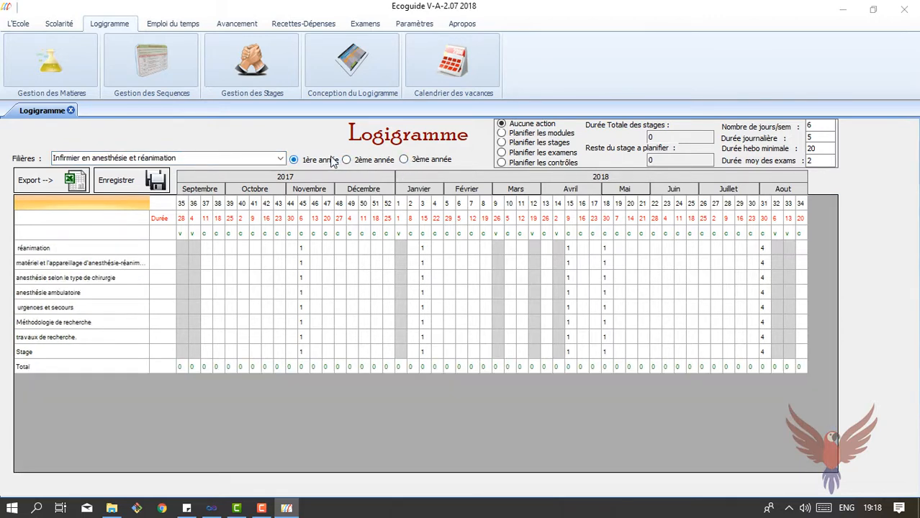
left_click(280, 159)
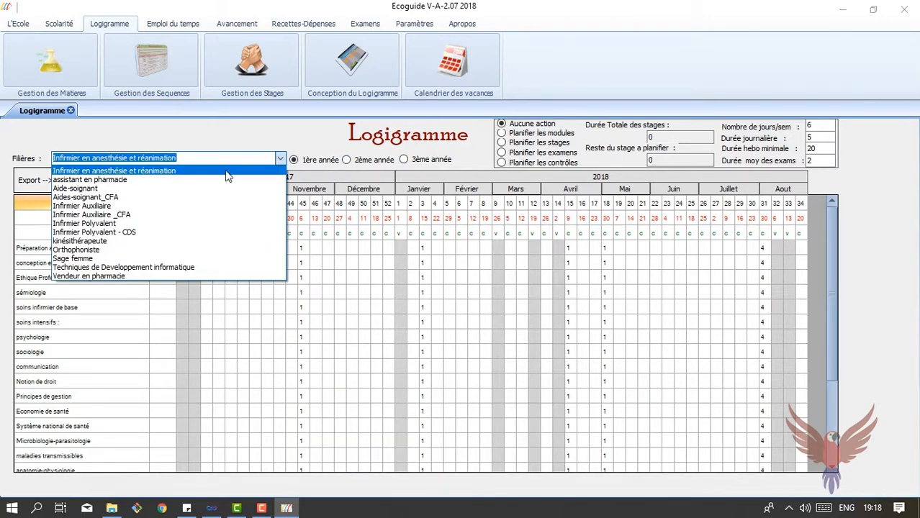
left_click(214, 185)
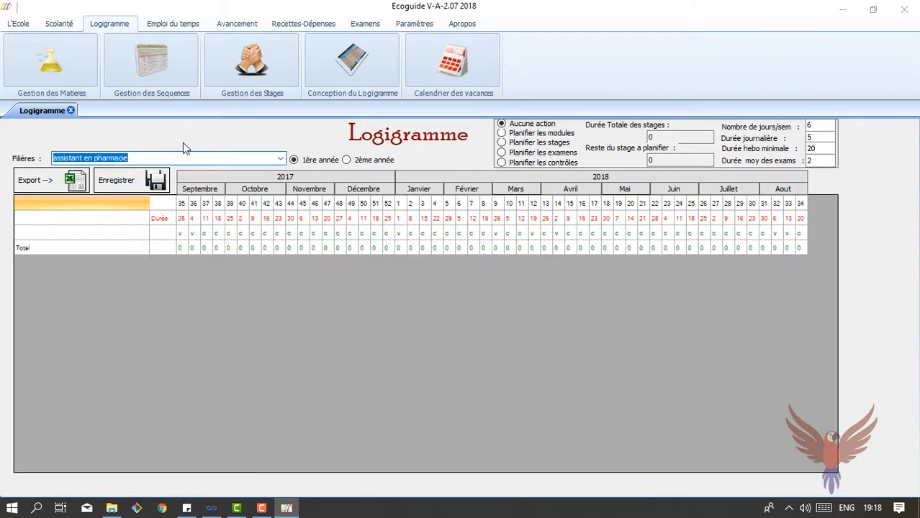
left_click(49, 49)
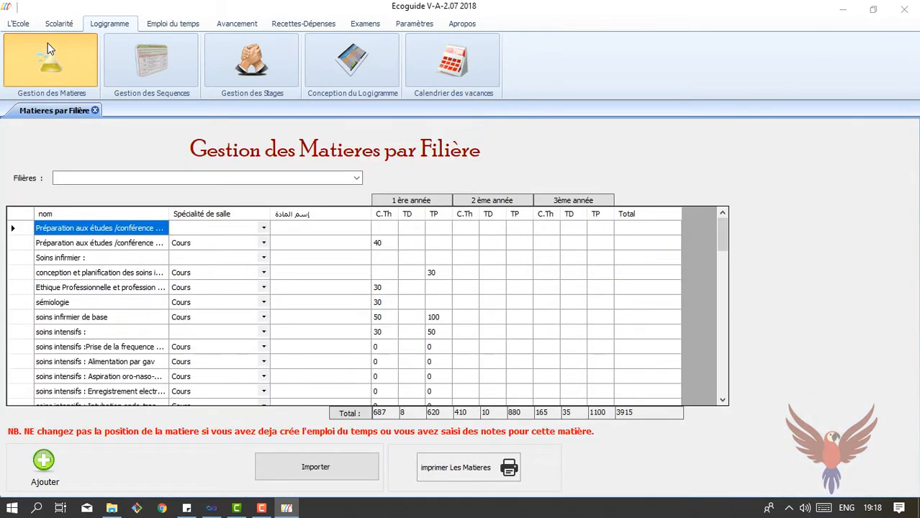
Choose the assistant en pharmacie filière and add subjects m1 through m8
left_click(353, 180)
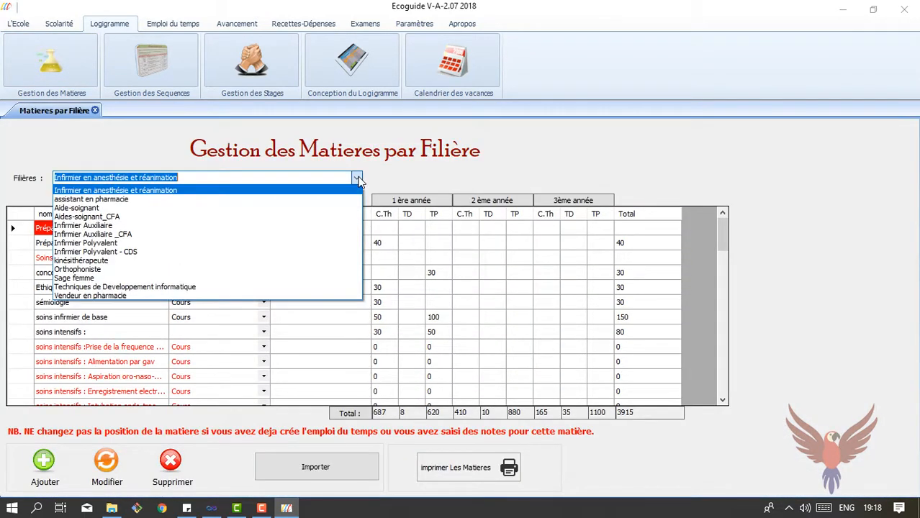
left_click(242, 201)
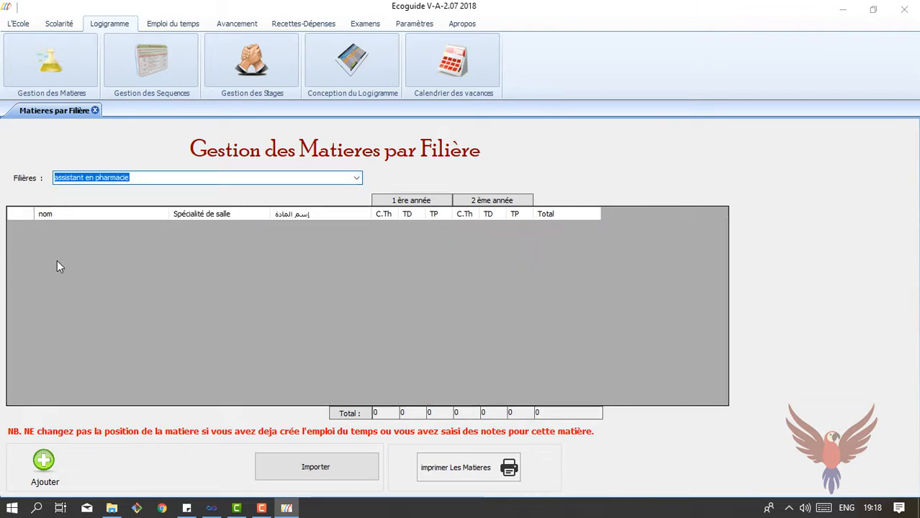
left_click(43, 461)
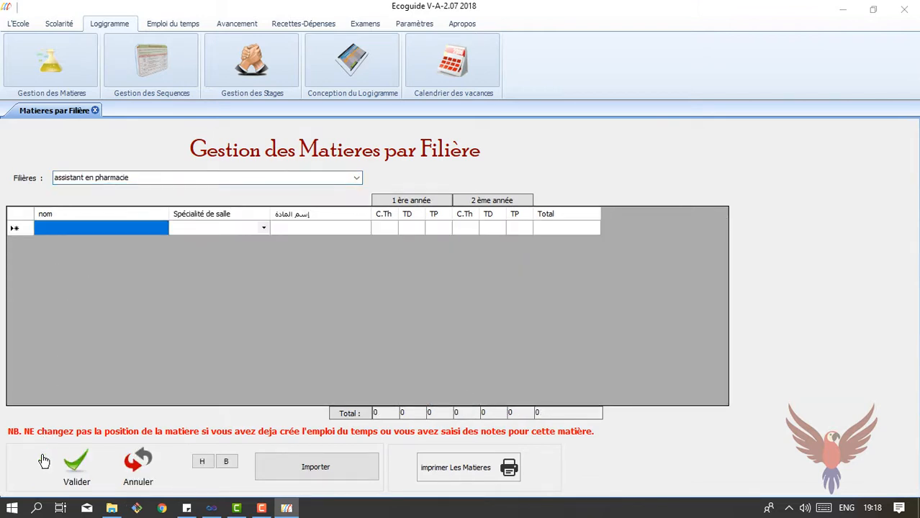
left_click(70, 227)
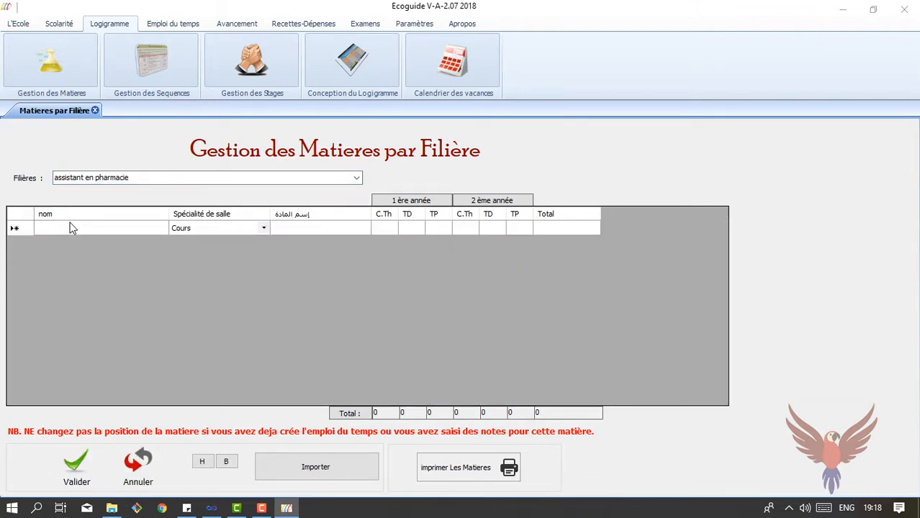
type("m1")
key("Return")
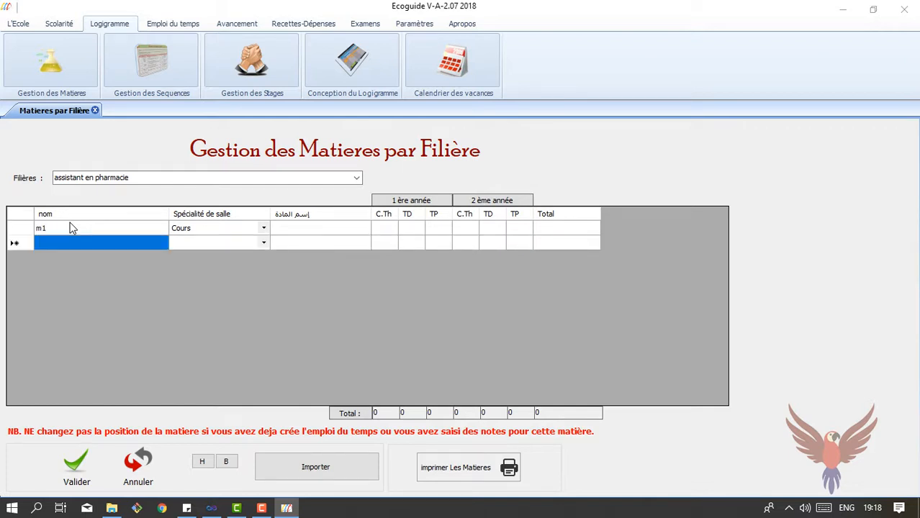
type("m2")
key("Return")
type("m3")
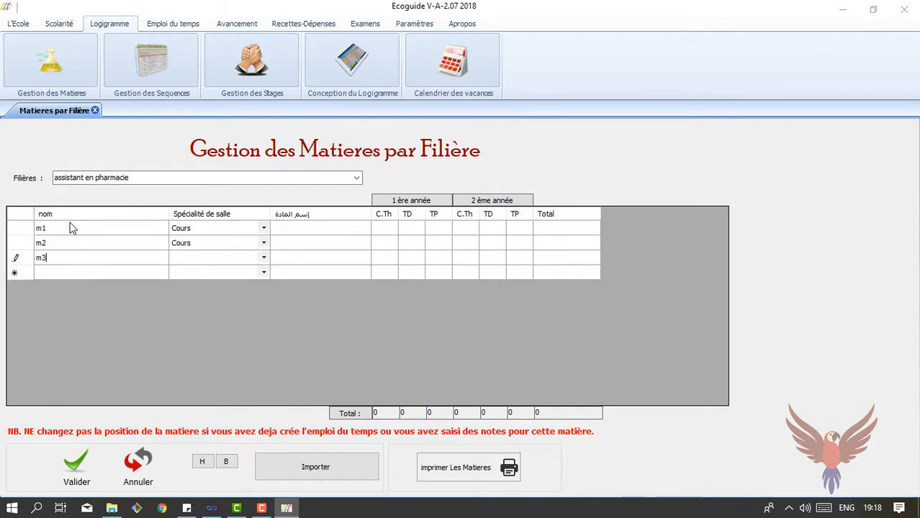
key("Return")
type("m4")
key("Return")
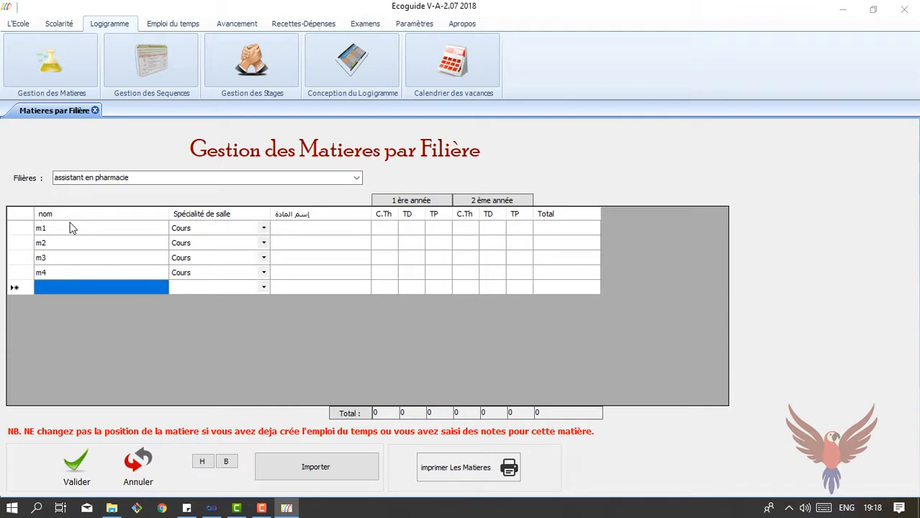
type("m5")
key("Return")
type("m6")
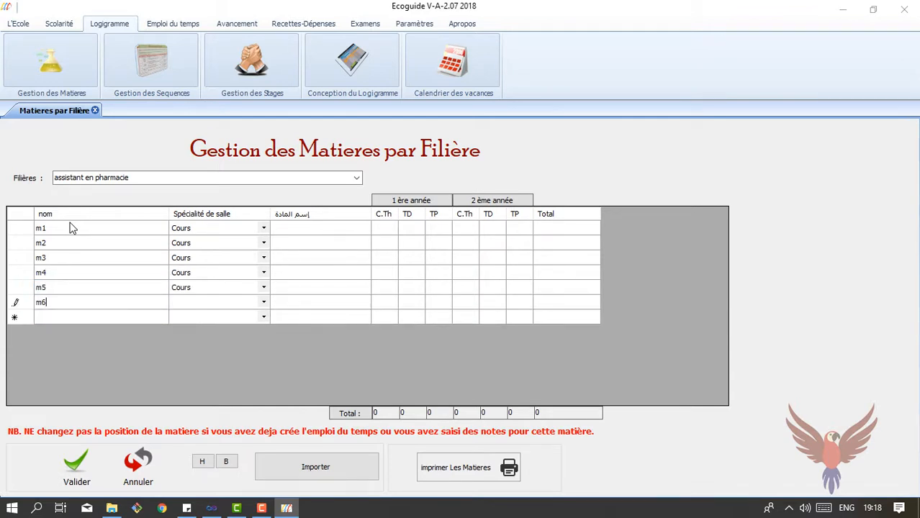
key("Return")
type("m7")
key("Return")
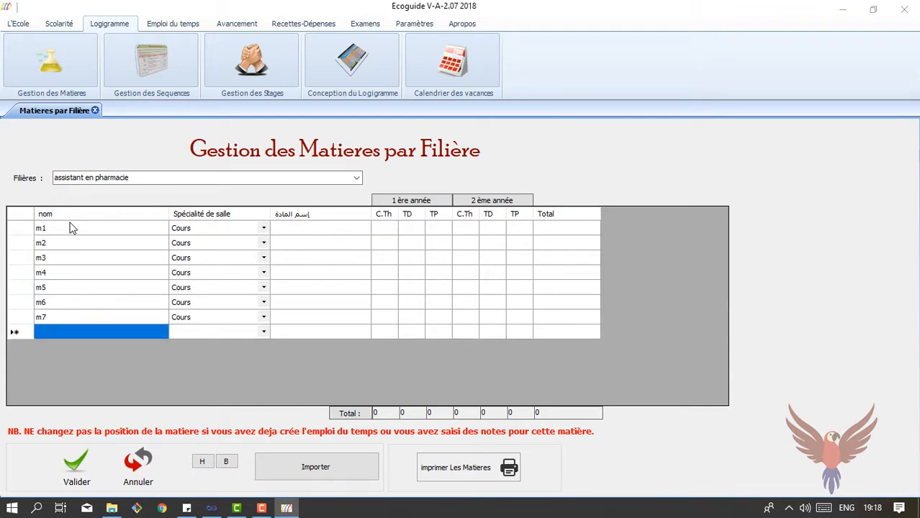
type("m")
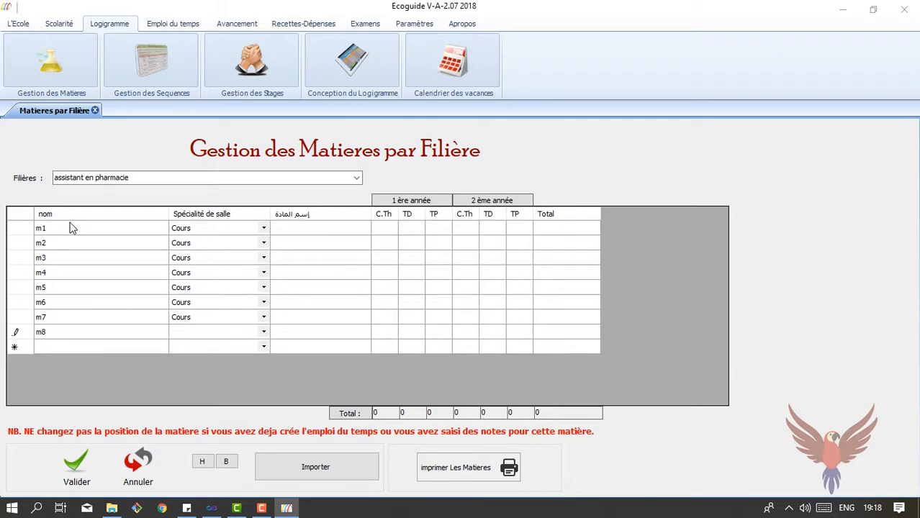
type("8")
key("Up")
key("Up")
key("Up")
key("Up")
key("Up")
key("Up")
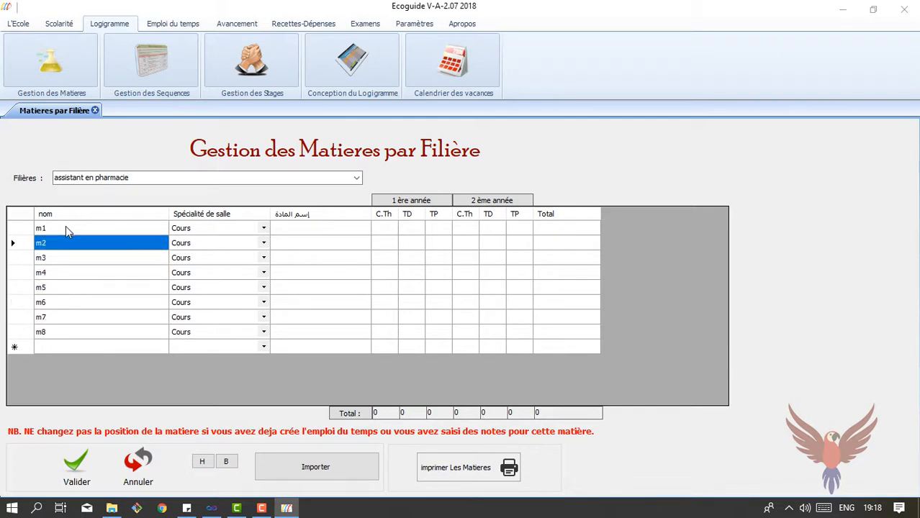
Rename m1 to unite1 and m5 to unite 2, keep Cours as room type, and save
left_click(66, 227)
left_click(66, 228)
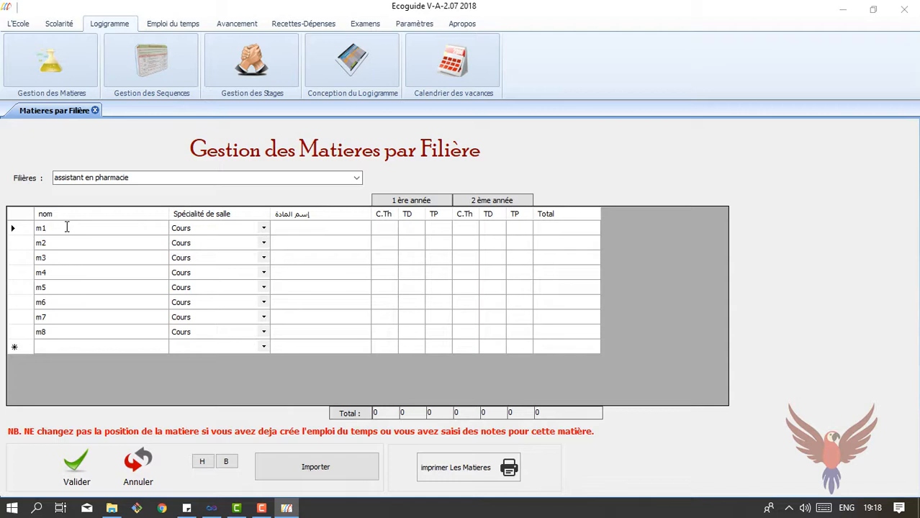
key("BackSpace")
key("BackSpace")
type("unite1")
left_click(73, 287)
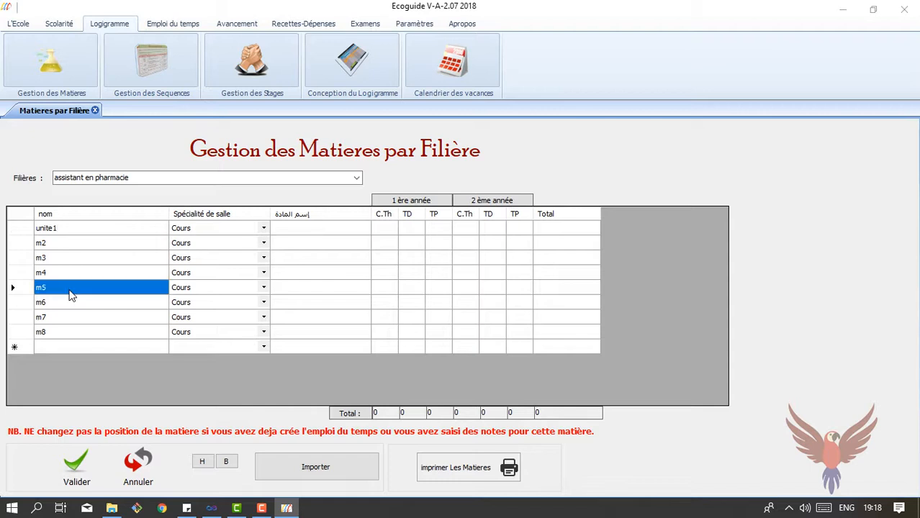
left_click(74, 288)
left_click(75, 288)
key("BackSpace")
key("BackSpace")
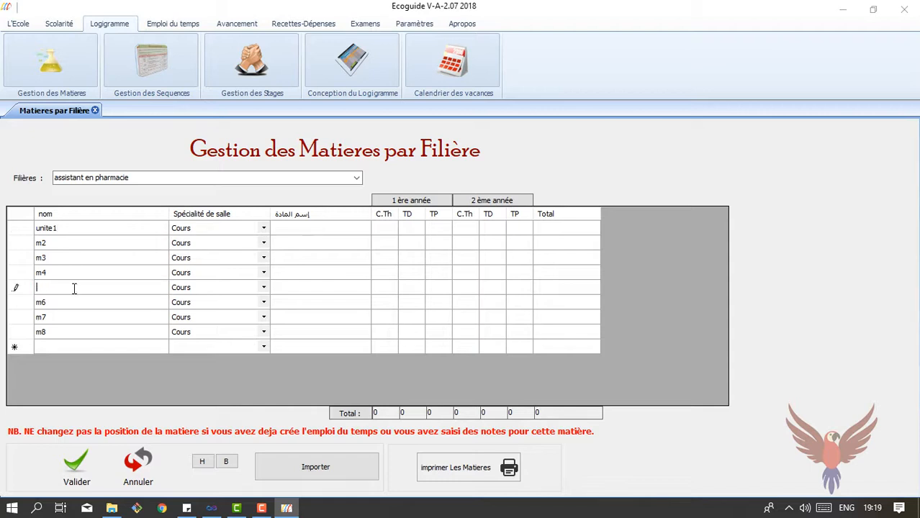
type("unite 2")
left_click(239, 230)
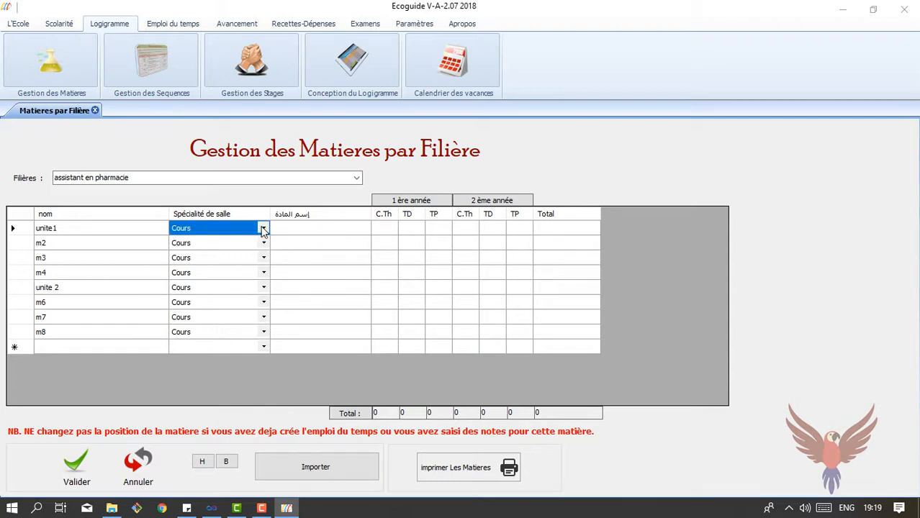
left_click(263, 229)
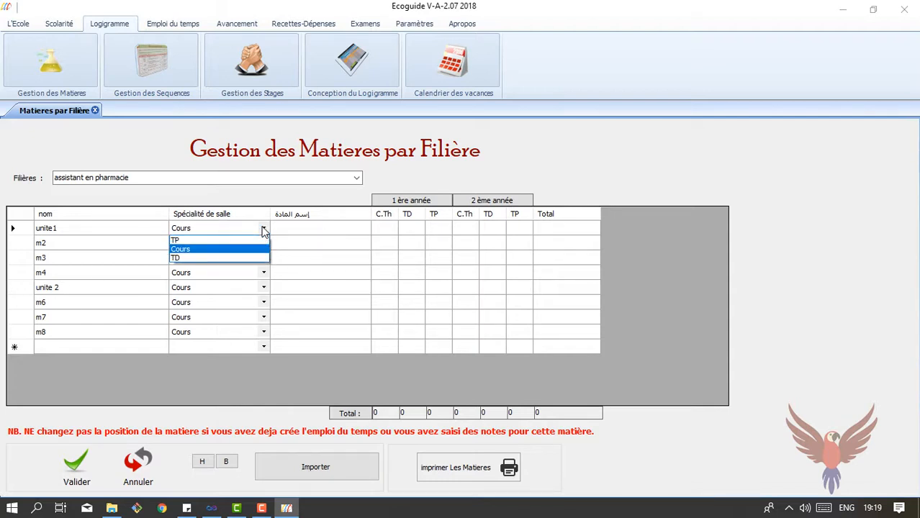
left_click(221, 251)
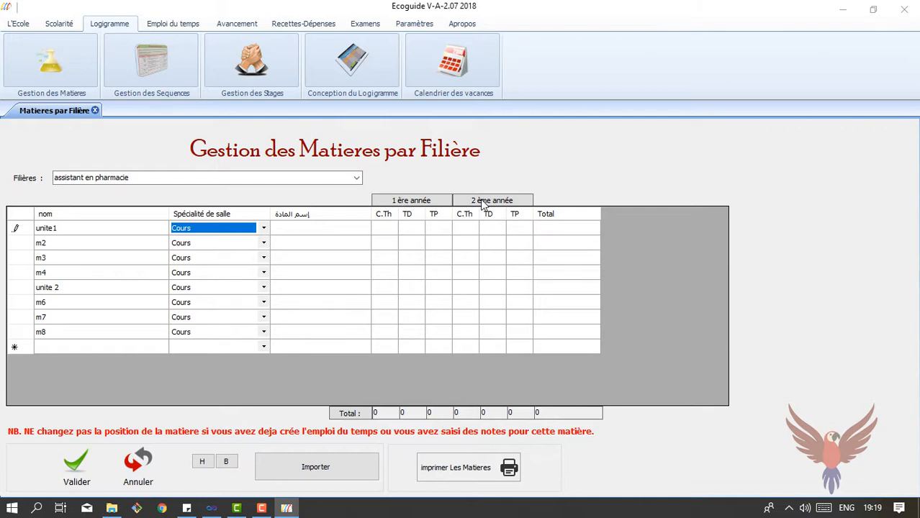
left_click(78, 467)
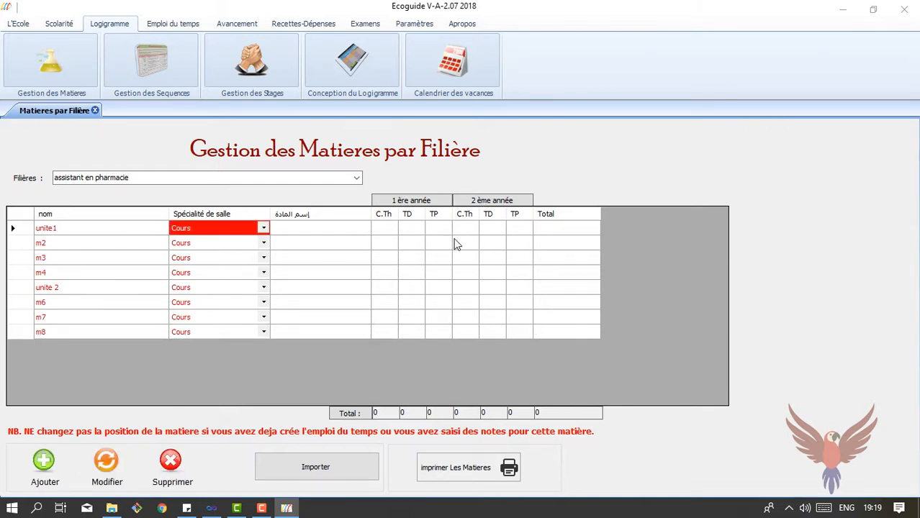
left_click(301, 177)
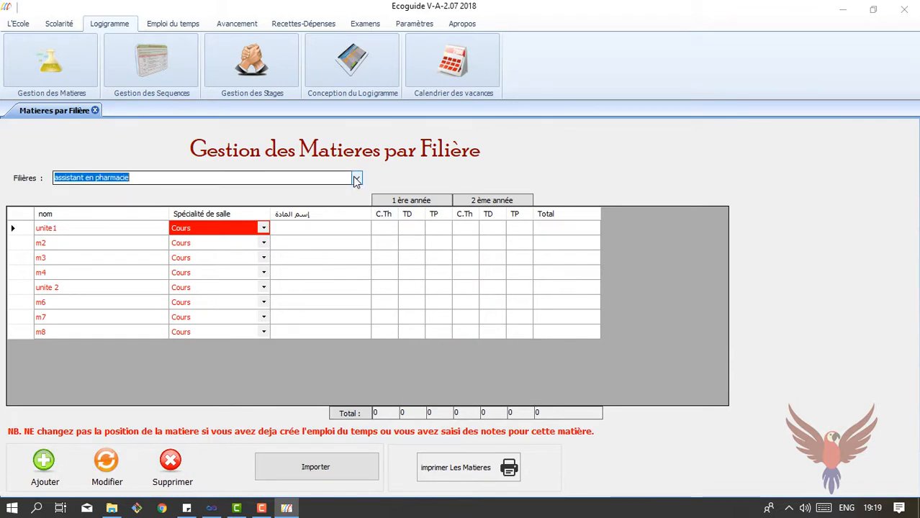
left_click(299, 190)
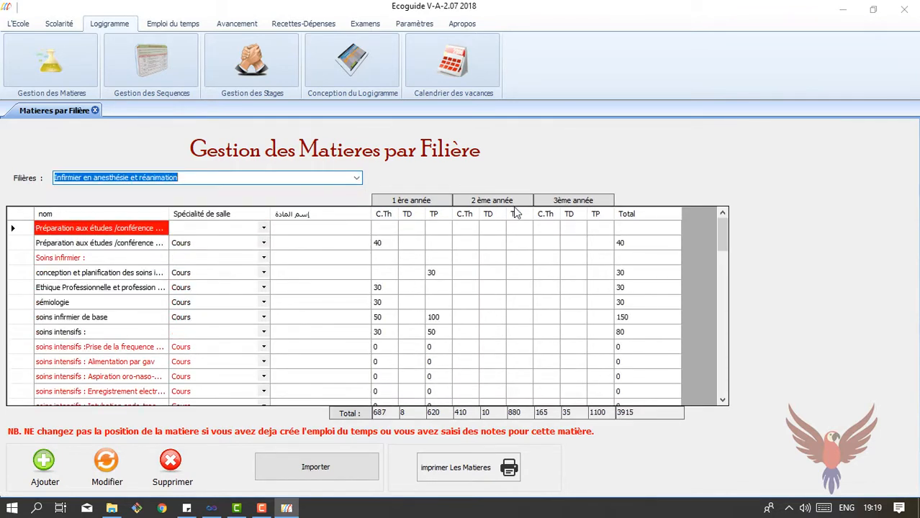
left_click(357, 178)
left_click(300, 208)
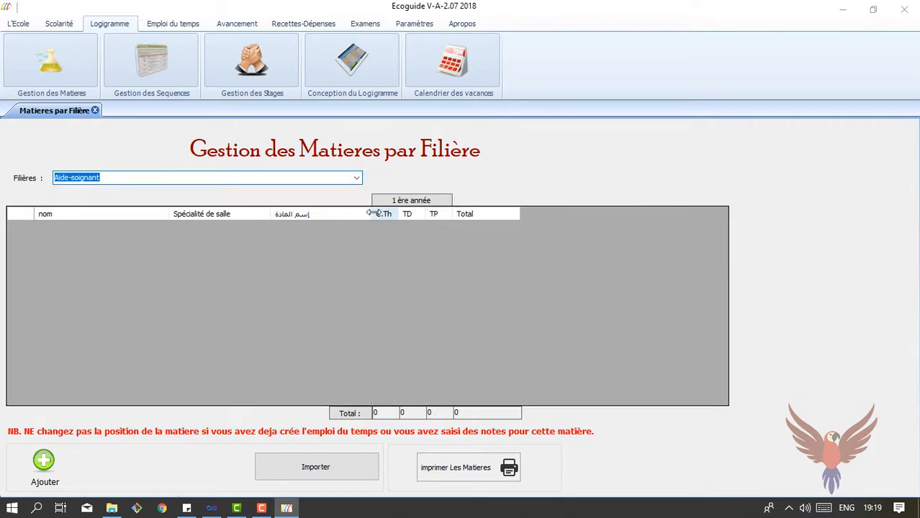
left_click(357, 177)
left_click(267, 199)
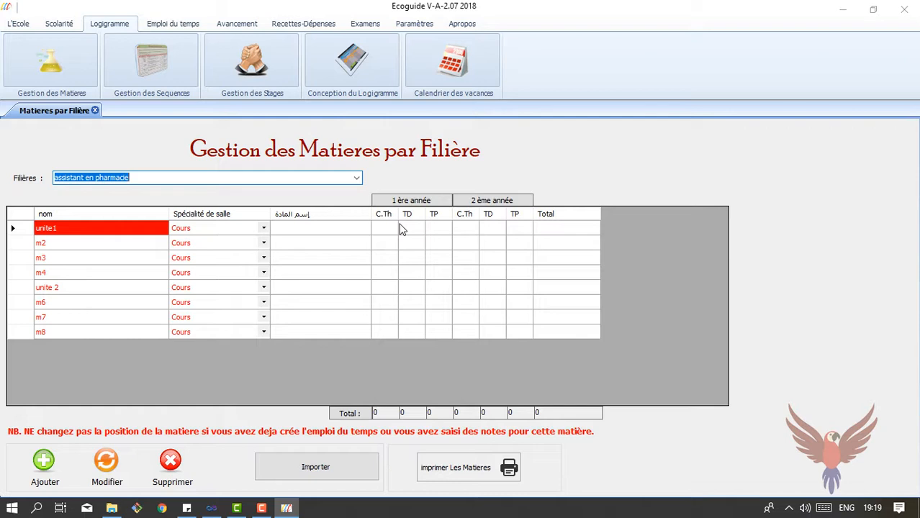
Enter m2's hours: 40 C.Th and 20 TP first year, 60 C.Th and 30 TP second year
left_click(107, 464)
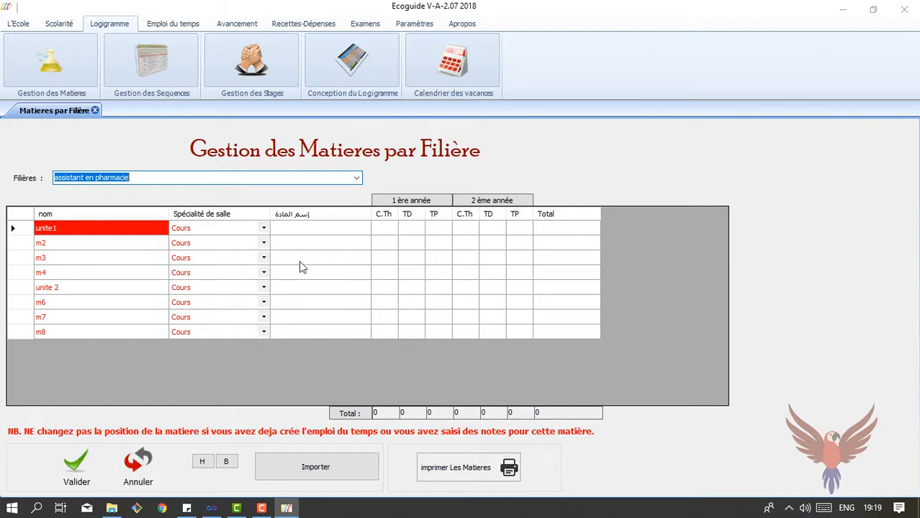
left_click(382, 248)
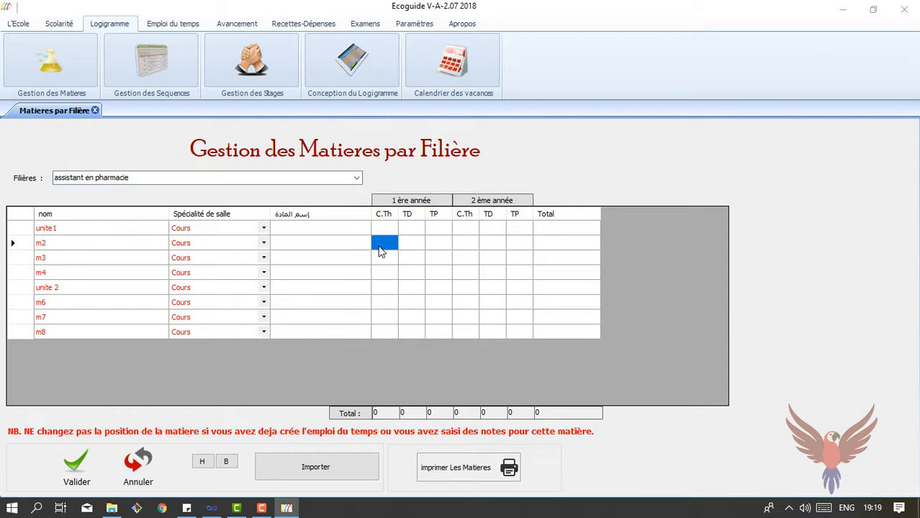
type("40")
key("Tab")
key("Tab")
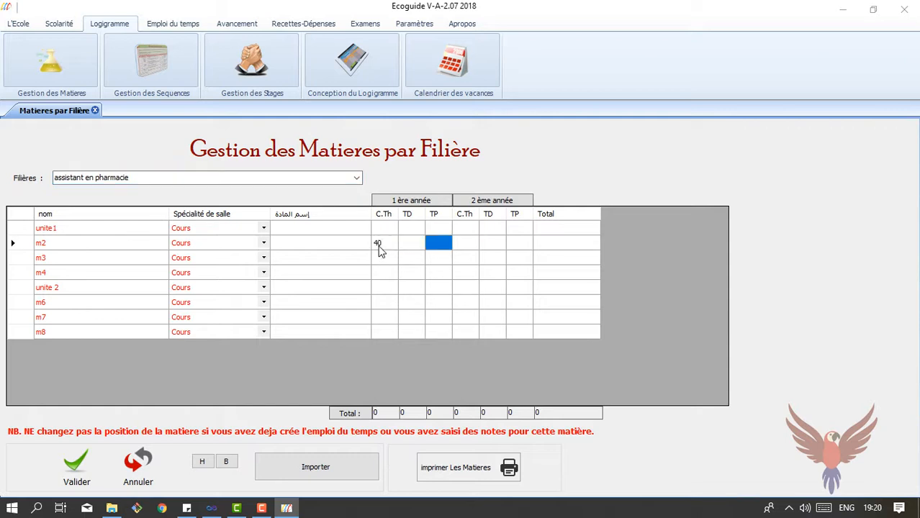
type("20")
key("Tab")
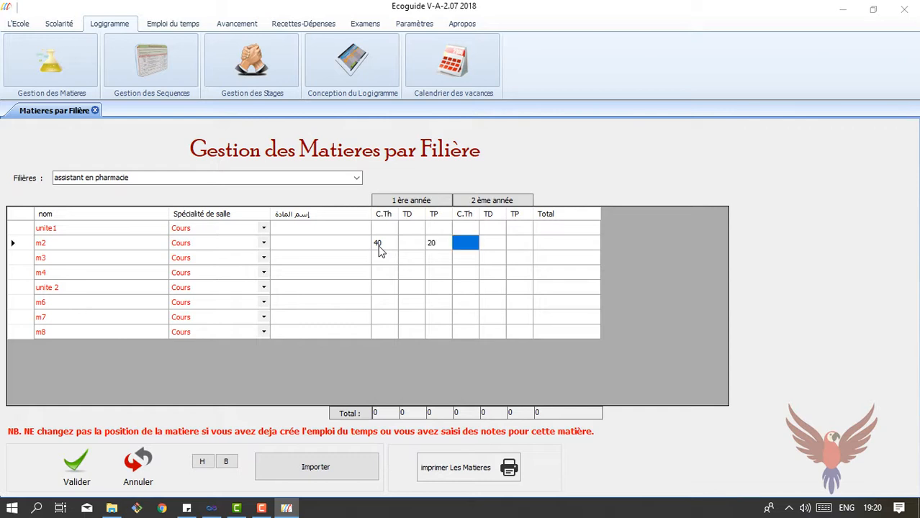
type("60")
key("Tab")
key("Tab")
type("30")
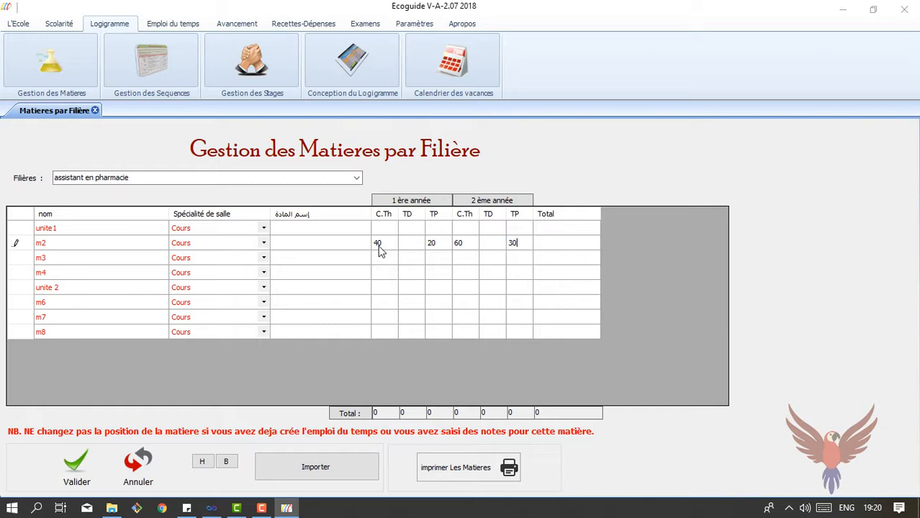
key("Down")
key("Down")
Enter hours for m3 (20 and 60) and m4 (20 C.Th, 20 TD)
key("Left")
key("Left")
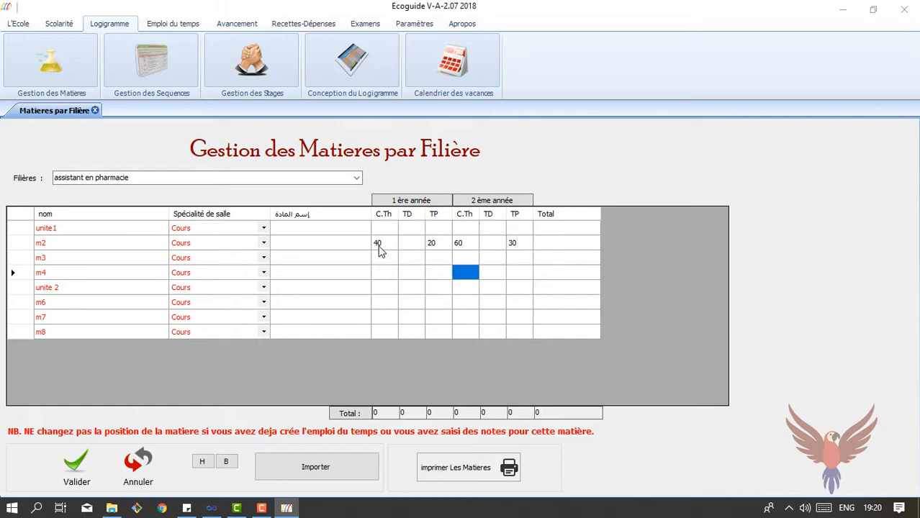
key("Up")
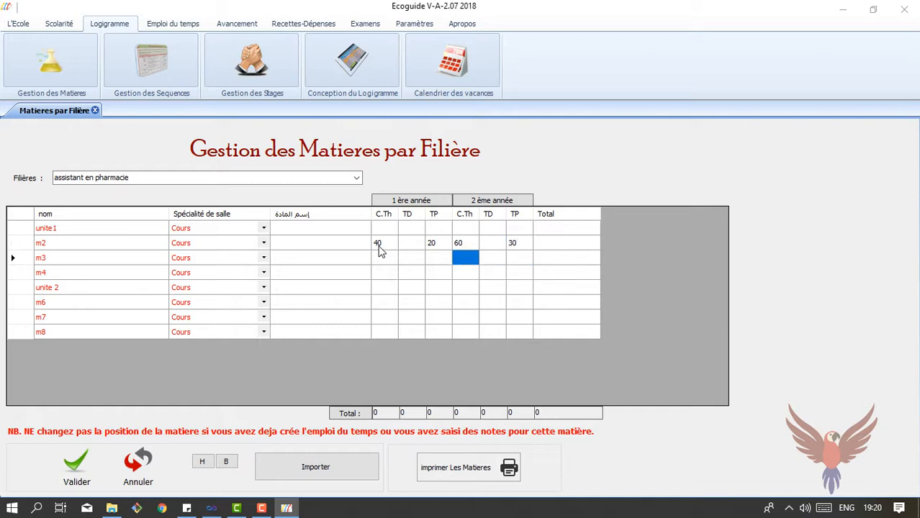
type("20")
key("Tab")
key("Tab")
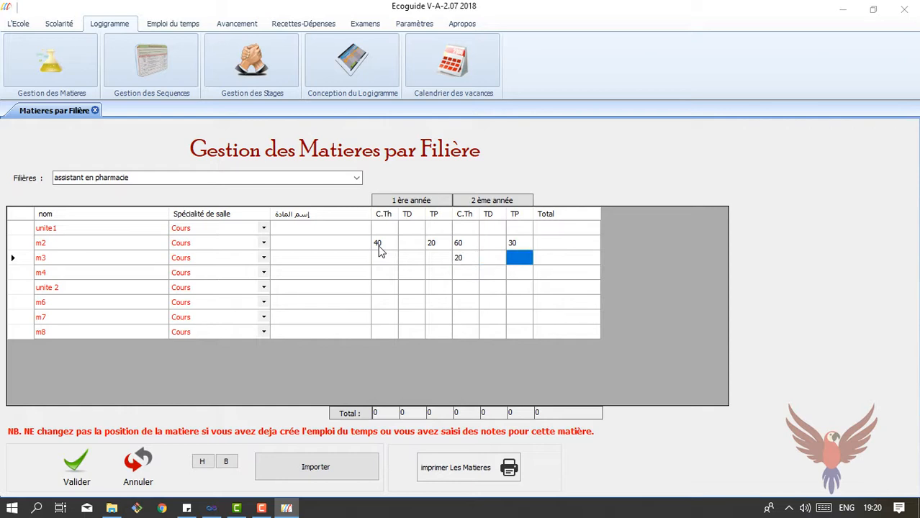
type("60")
key("Down")
key("Left")
key("Left")
key("Left")
key("Left")
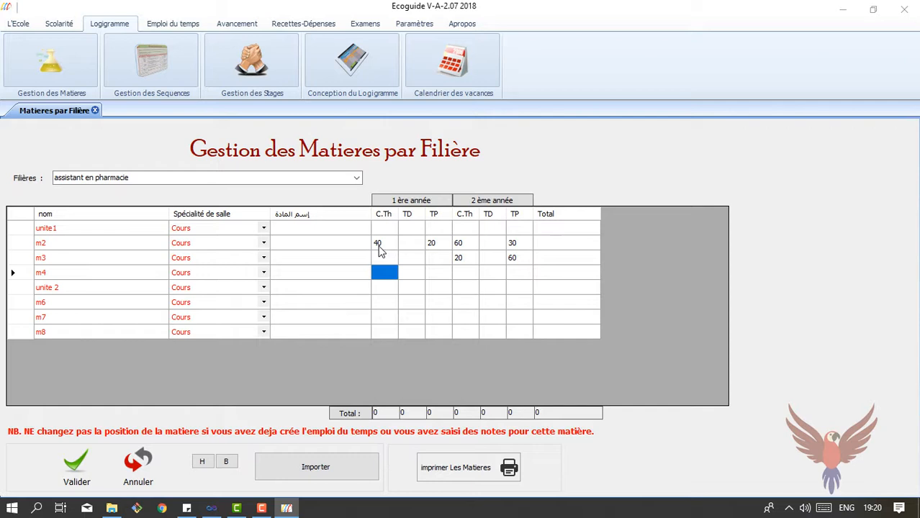
type("20")
key("Tab")
type("2")
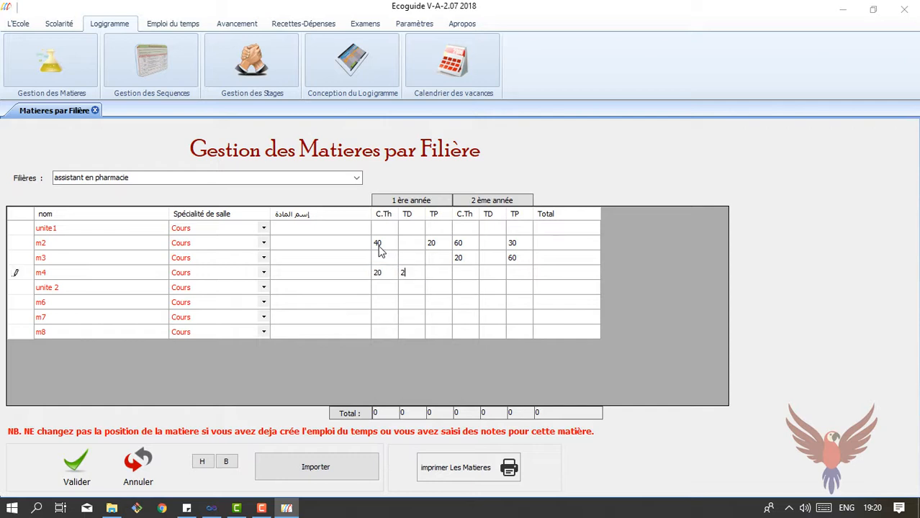
key("Down")
key("Left")
key("Right")
key("Right")
key("Left")
key("Left")
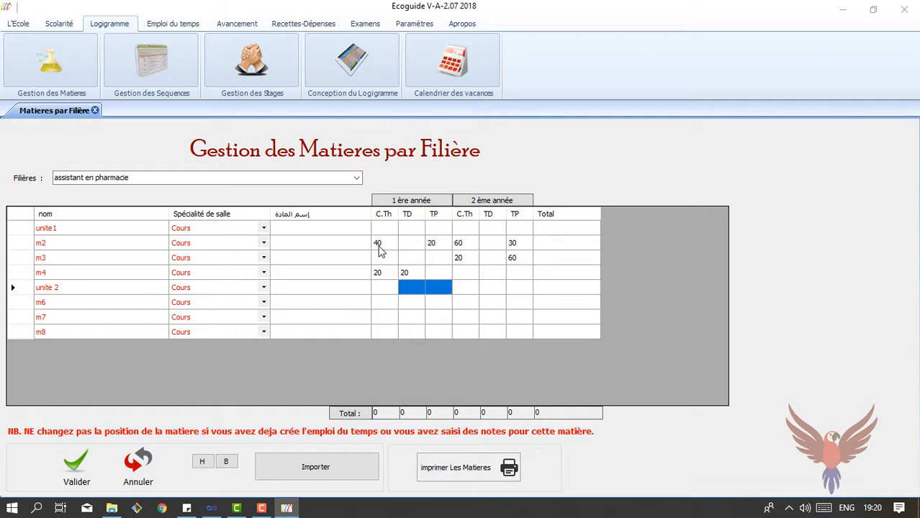
key("Down")
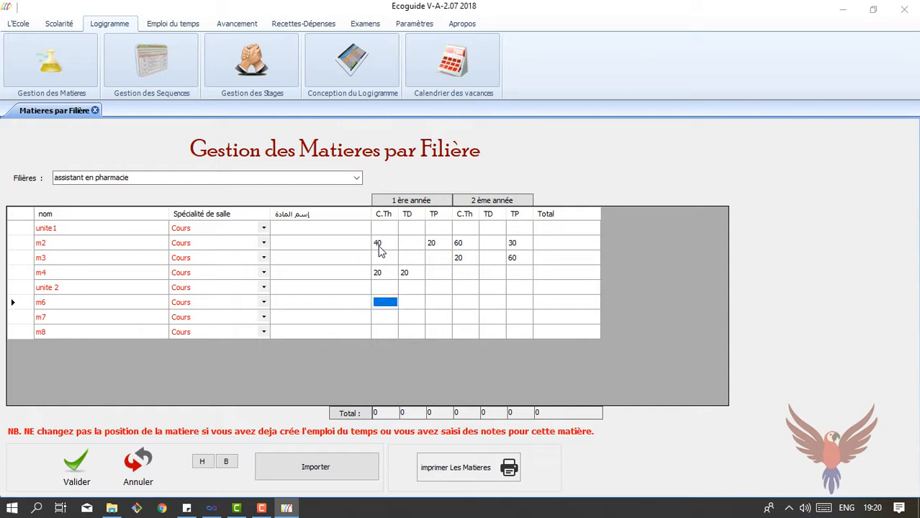
Enter m6's hours: 40 and 20 in first year, 40 and 20 in second year
type("40")
key("Right")
key("Right")
type("20")
key("Right")
type("40")
key("Right")
key("Right")
type("20")
key("Return")
Enter m7's hours (10 course, 80 TP) and 80 hours for m8
key("Left")
key("Left")
key("Left")
key("Left")
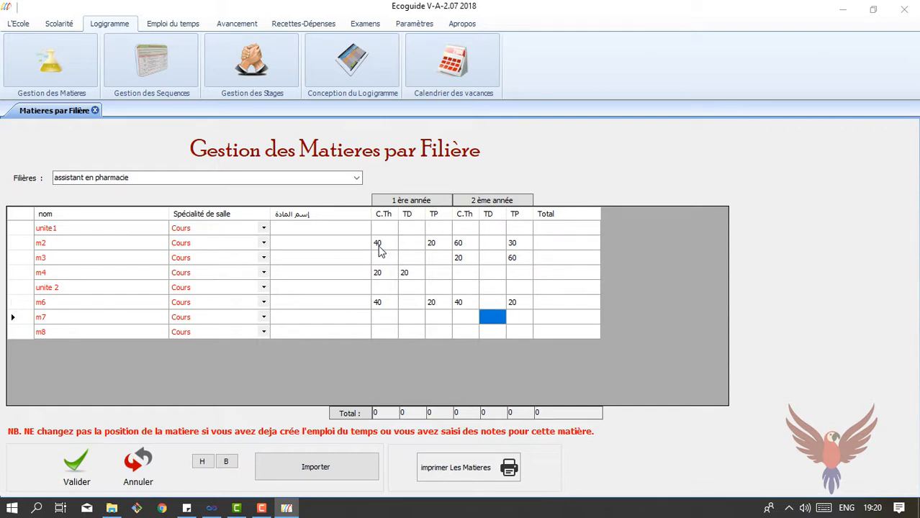
key("Left")
type("10")
key("Right")
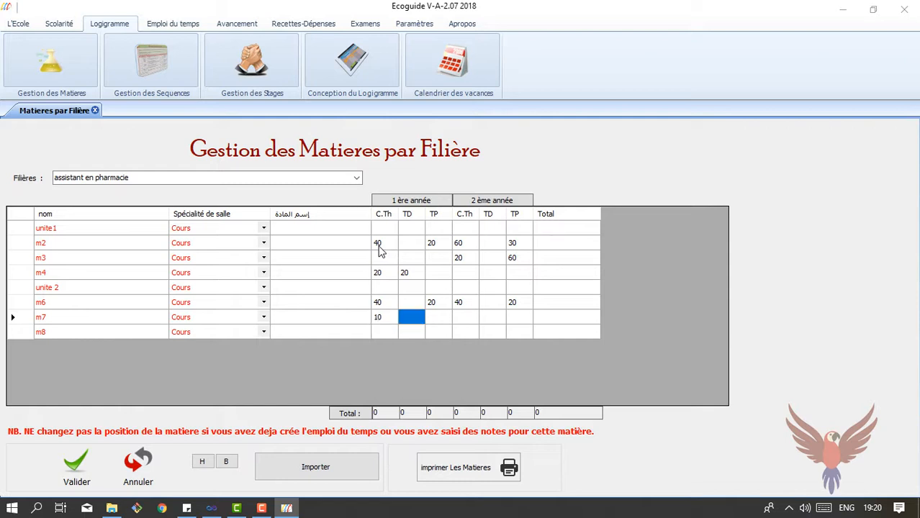
key("Right")
type("8")
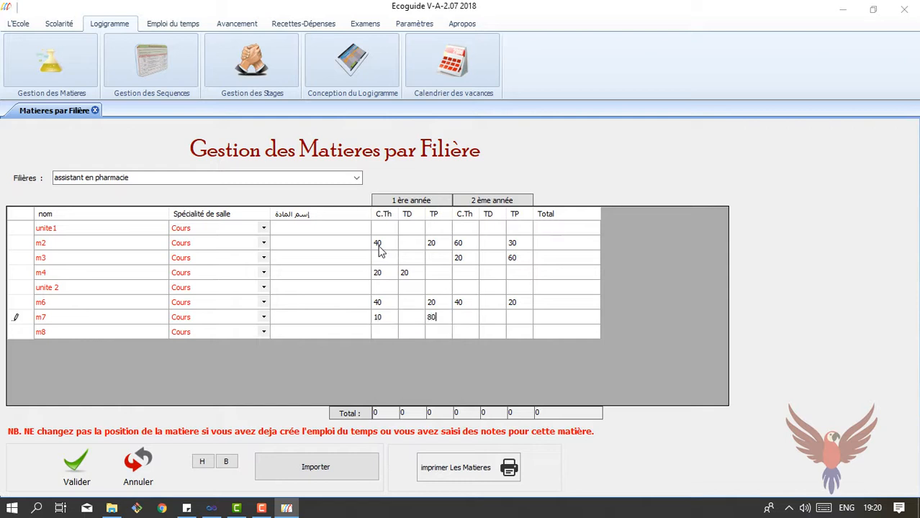
type("0")
key("Return")
key("Left")
key("Left")
key("Right")
key("Right")
type("80")
key("Right")
key("Right")
key("Right")
type("80")
Save the hours and check m2's yearly hours, its 150 total and the 640 grand total
left_click(77, 466)
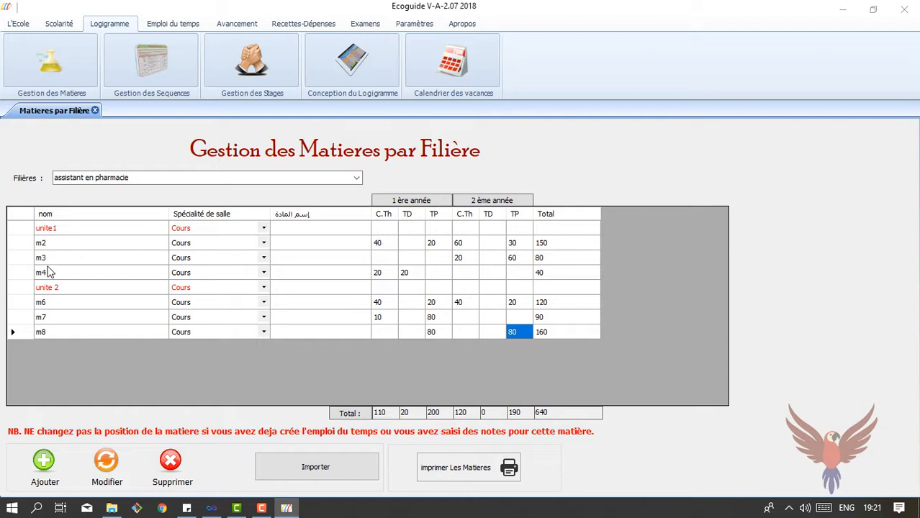
left_click(380, 244)
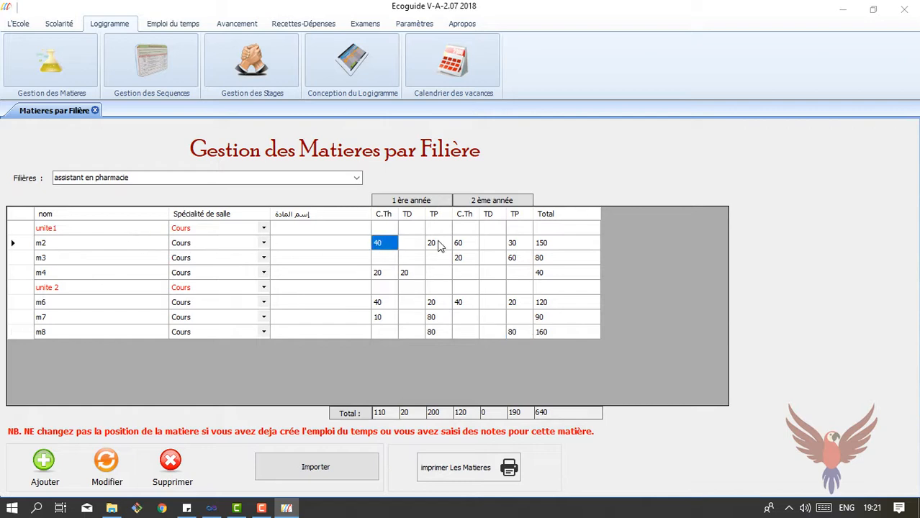
left_click_drag(432, 243, 375, 246)
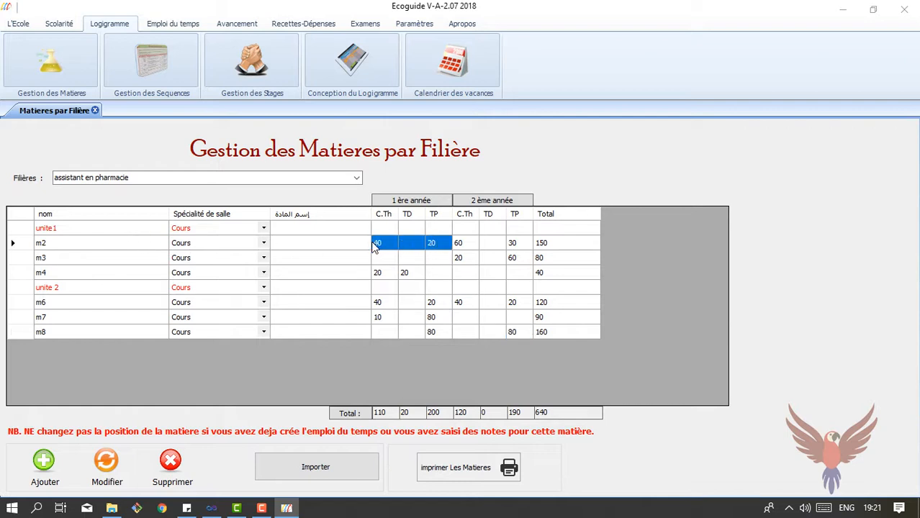
left_click_drag(459, 243, 559, 247)
left_click(562, 247)
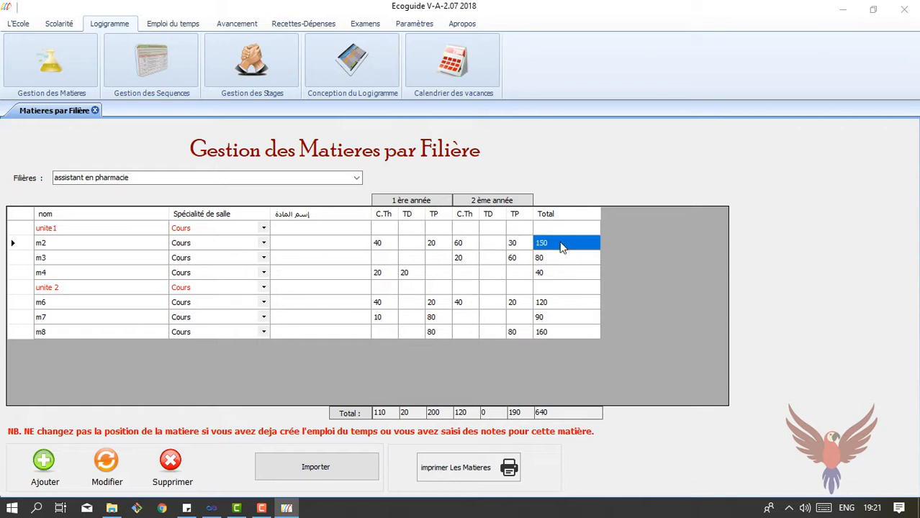
left_click_drag(551, 413, 533, 413)
Move m3 up above m2, accept the warning, and save the new order
left_click(52, 258)
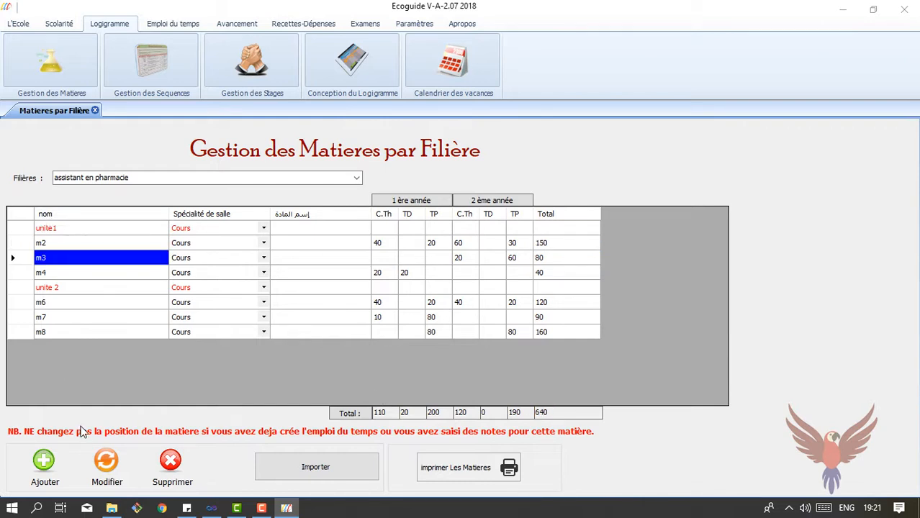
left_click(108, 468)
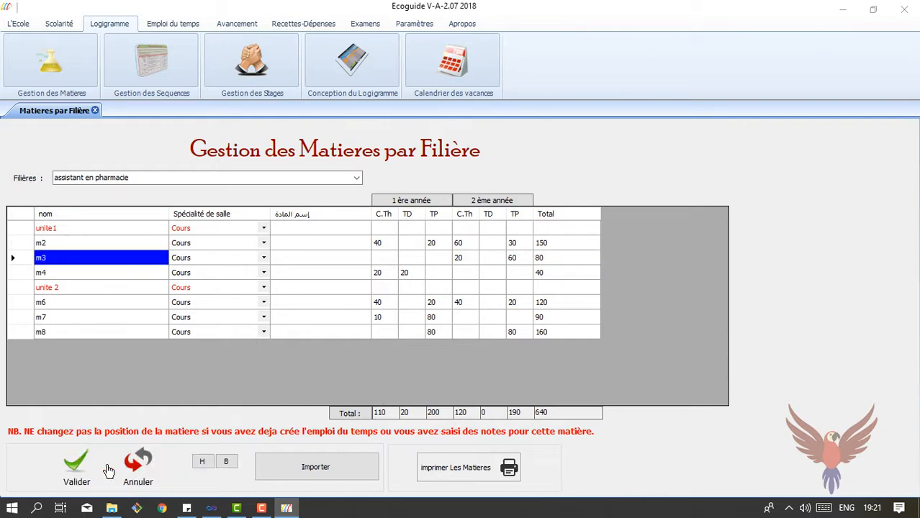
left_click(203, 462)
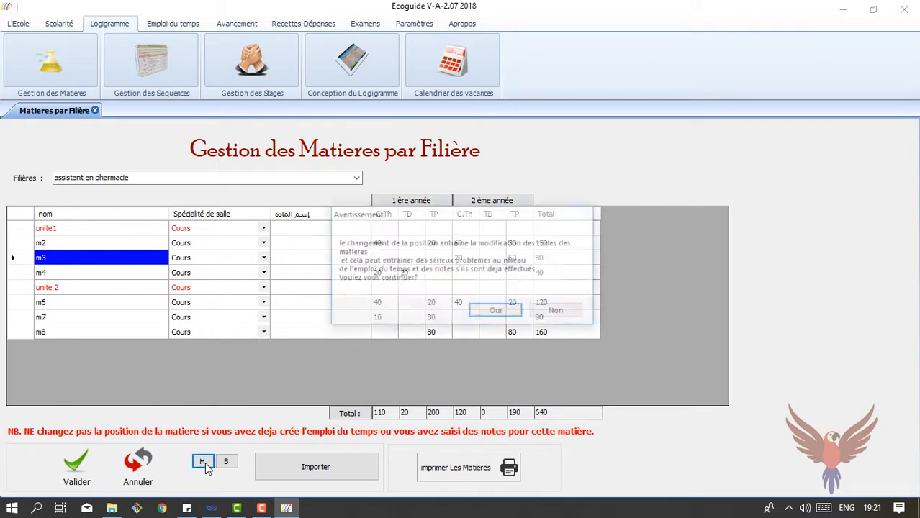
left_click(497, 312)
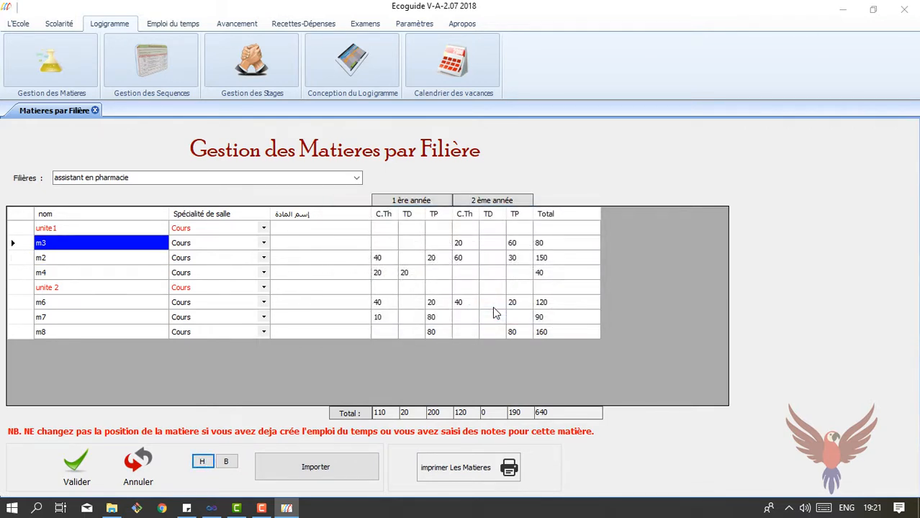
left_click(72, 471)
left_click(47, 259)
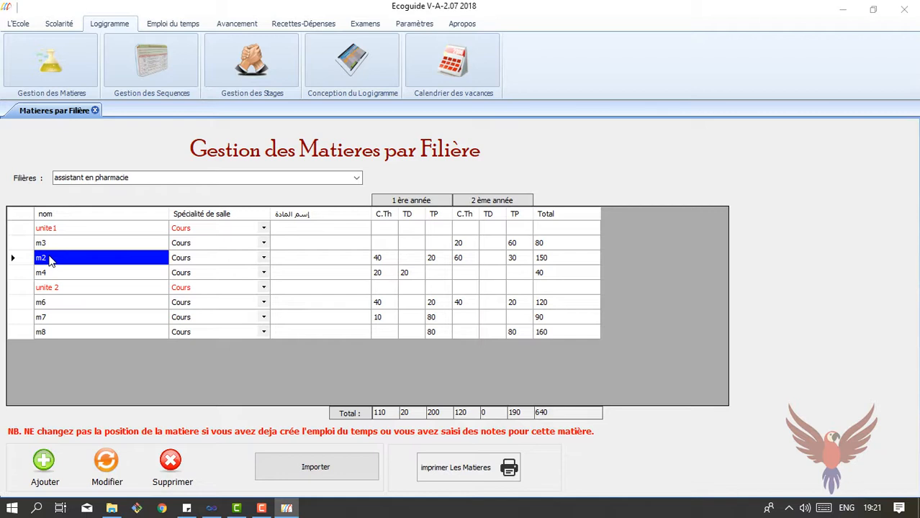
Choose Aide-soignant from the Filières list
left_click(356, 178)
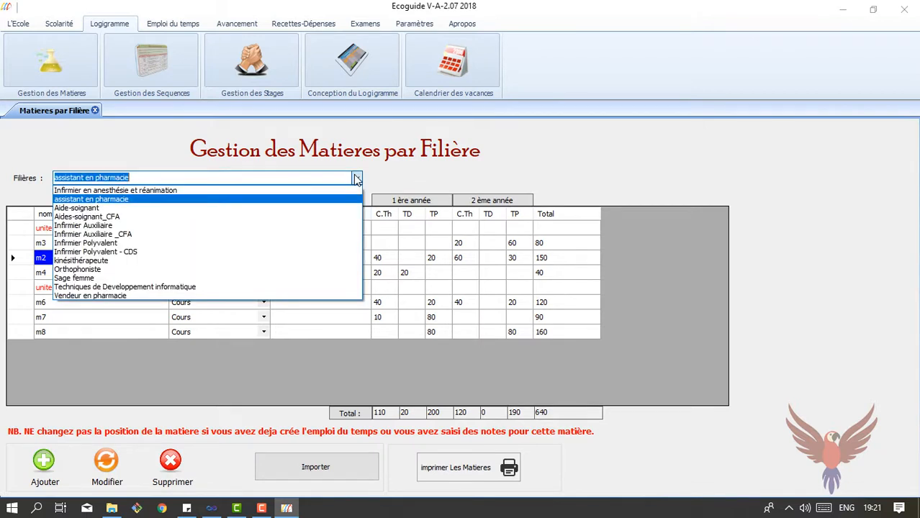
left_click(221, 209)
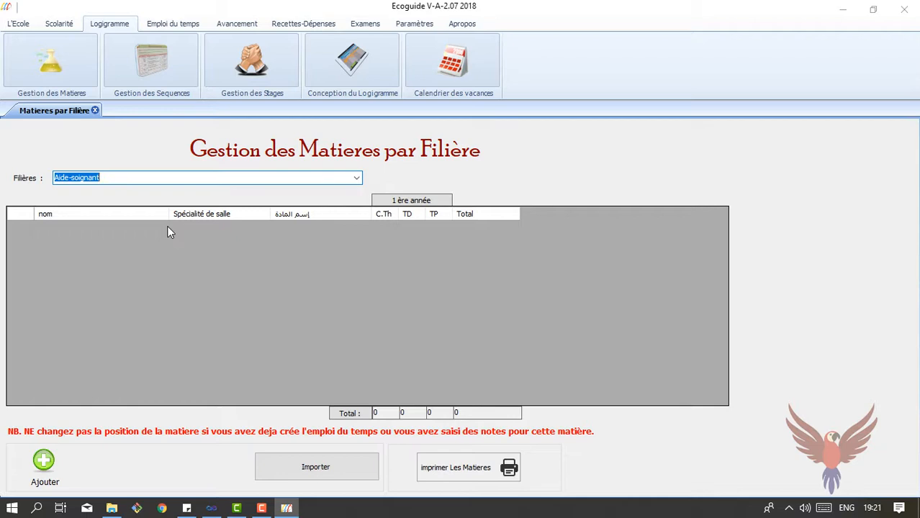
Import the AS subjects from school year 2016/2017 into Aide-soignant
left_click(328, 462)
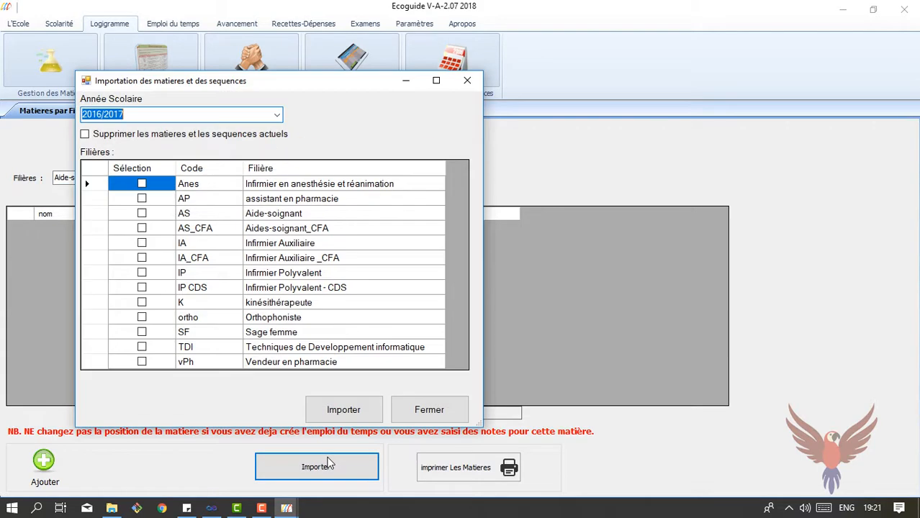
left_click(142, 213)
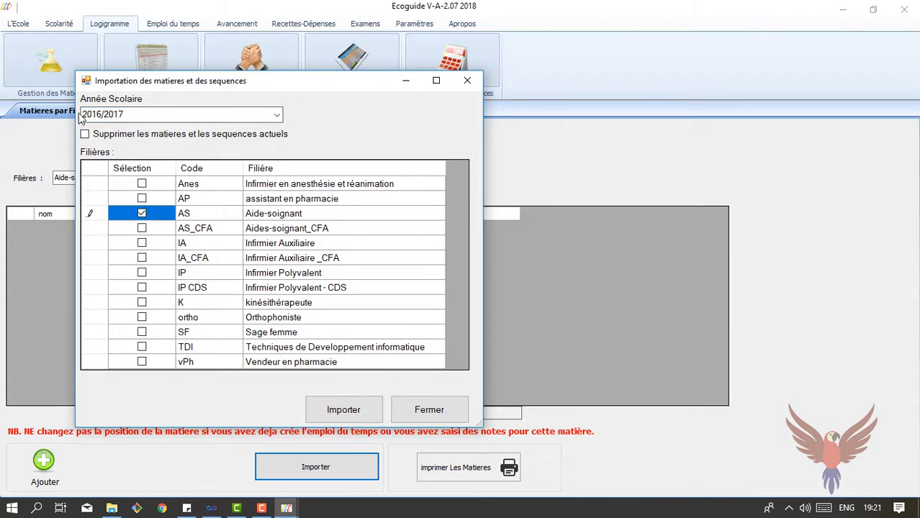
left_click(277, 115)
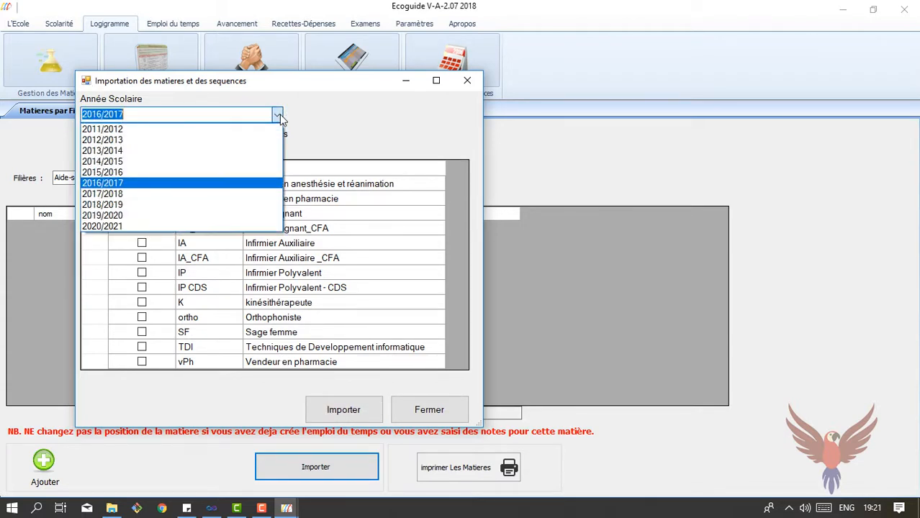
left_click(279, 116)
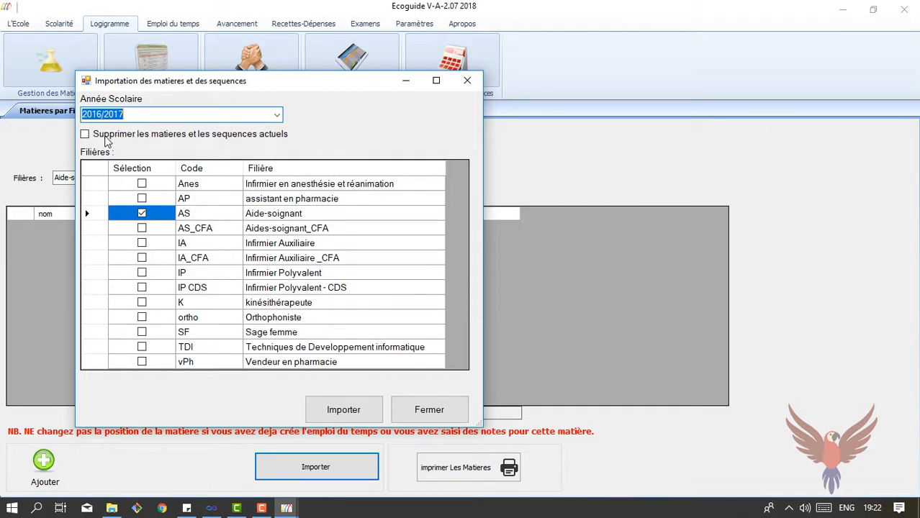
left_click(326, 412)
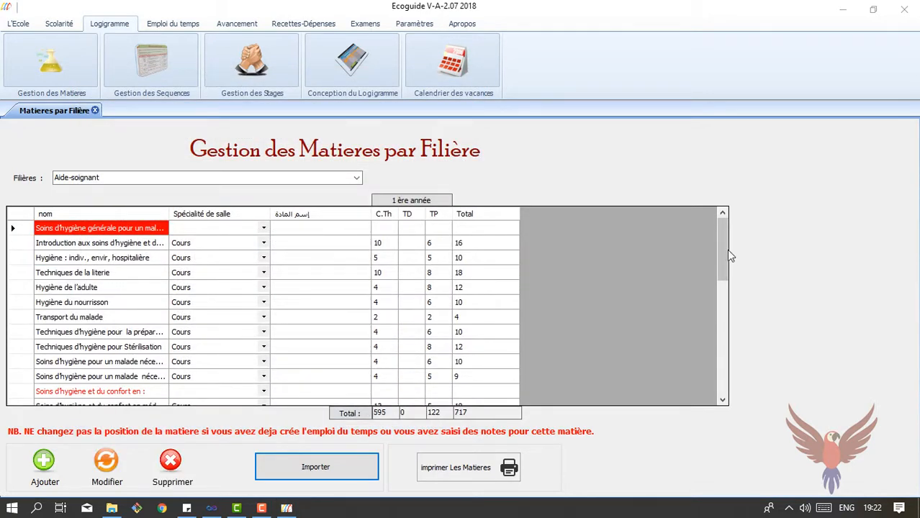
Set the Techniques de la literie row's practical hours (TP) to 12
mouse_move(727, 249)
left_mouse_down()
mouse_move(729, 380)
mouse_move(726, 243)
left_mouse_up()
left_click(101, 243)
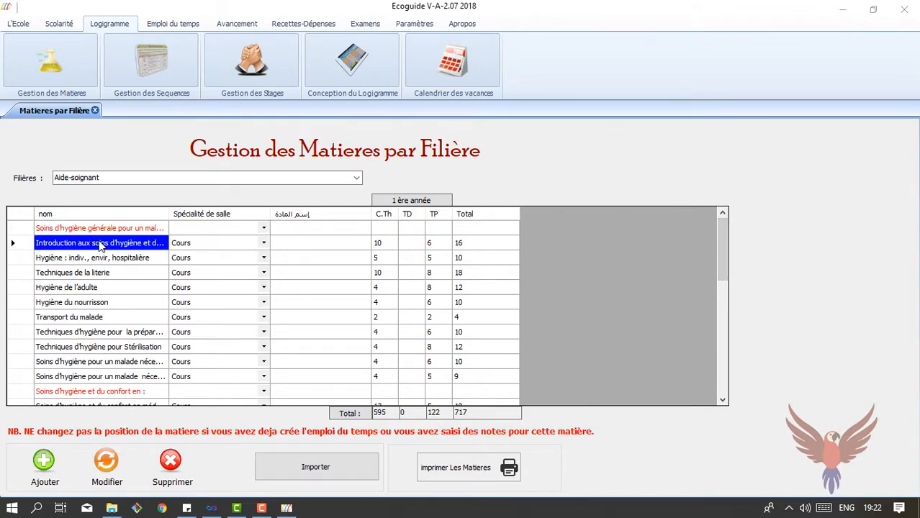
left_click(88, 277)
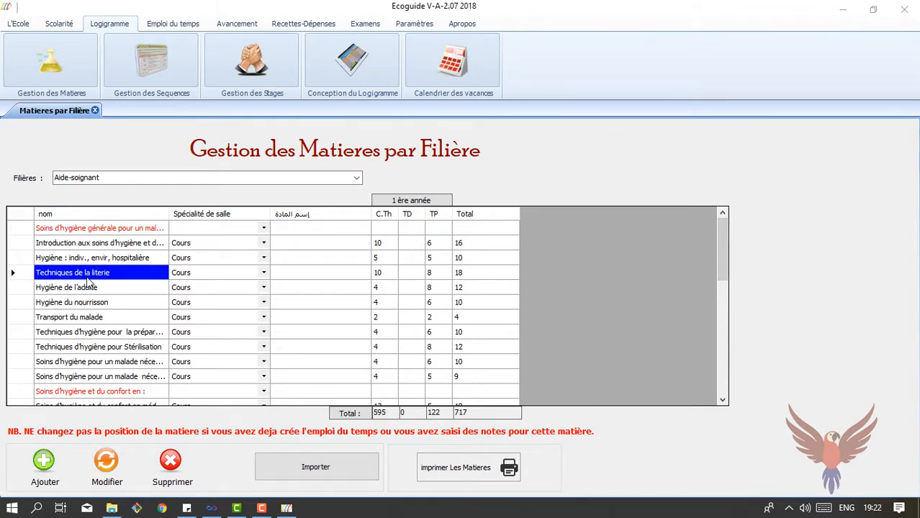
left_click(105, 459)
left_click(393, 273)
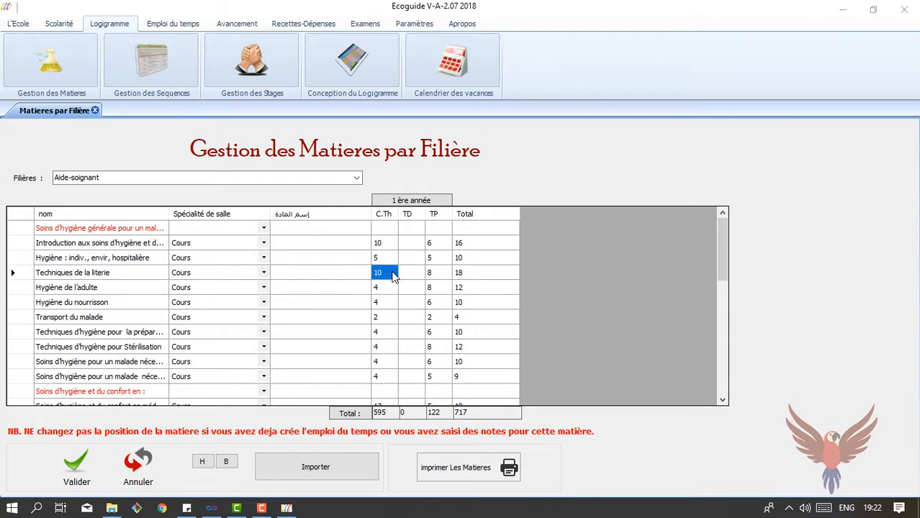
left_click(444, 278)
left_click(444, 277)
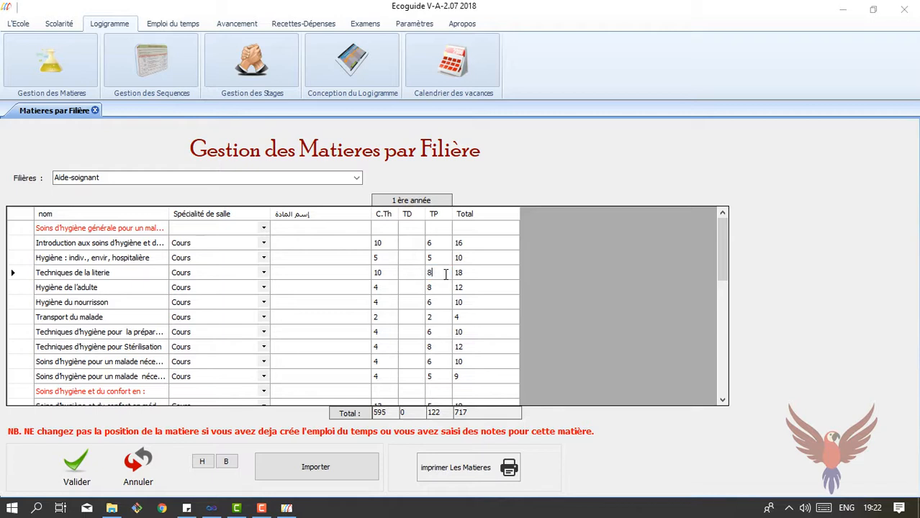
type("12")
Change its course hours from 10 to 8, save the row, and preview the subject list
left_click(391, 277)
left_click(390, 272)
key("BackSpace")
type("8")
left_click(77, 472)
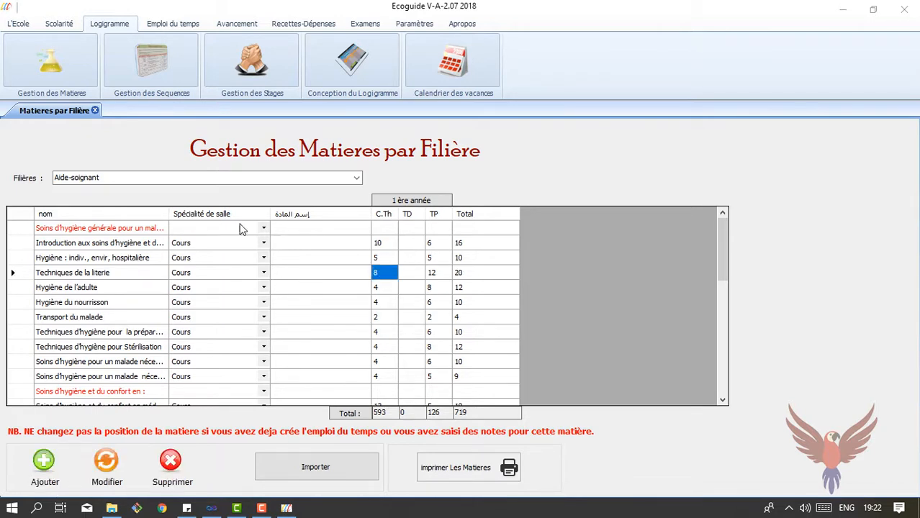
left_click(493, 477)
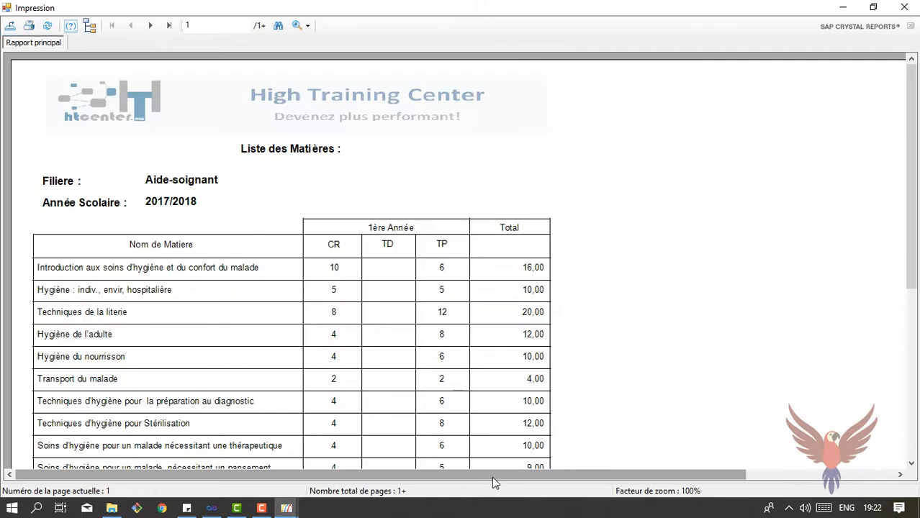
Scroll the Aide-soignant subject report down to its footer, close it, and open the school record
left_click_drag(914, 170, 914, 94)
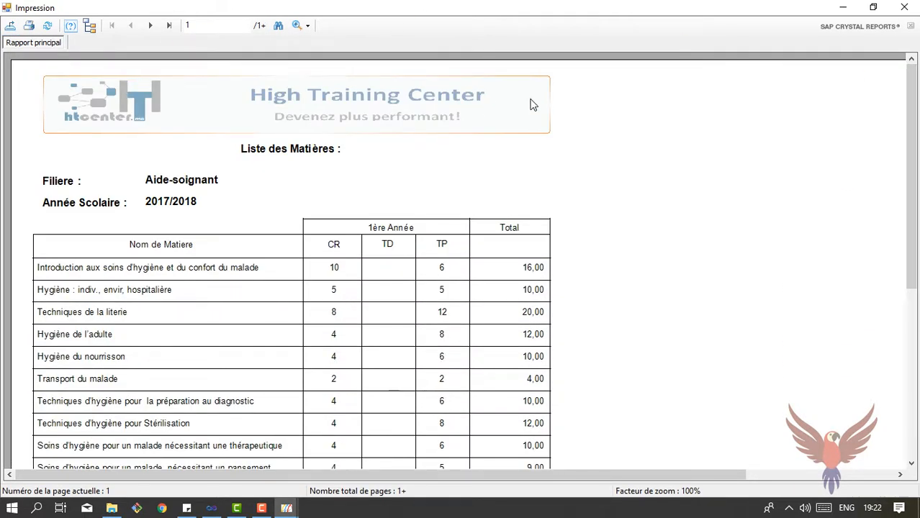
left_click_drag(914, 136, 915, 305)
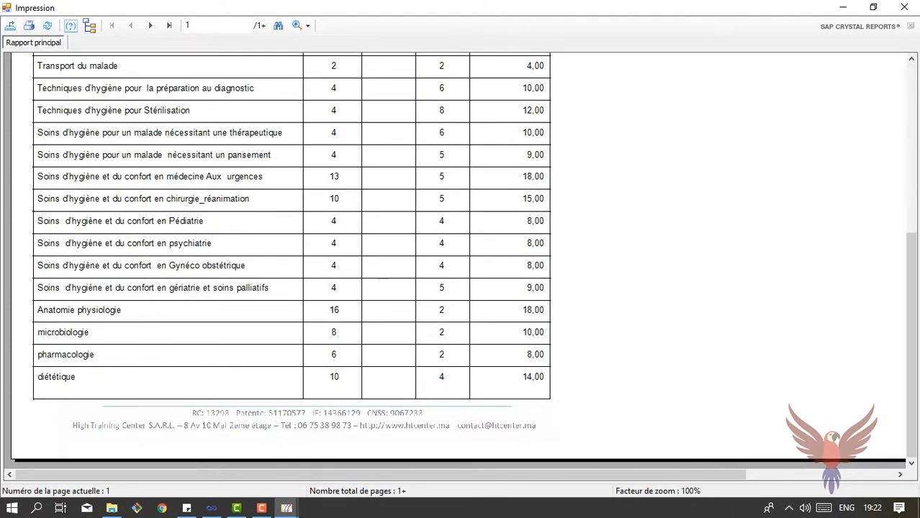
left_click_drag(919, 219, 914, 72)
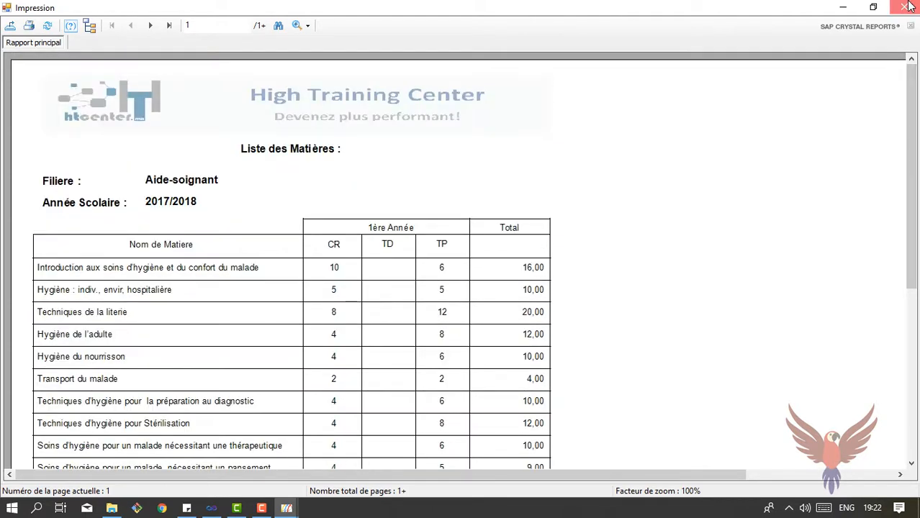
left_click(904, 7)
left_click(19, 23)
left_click(39, 69)
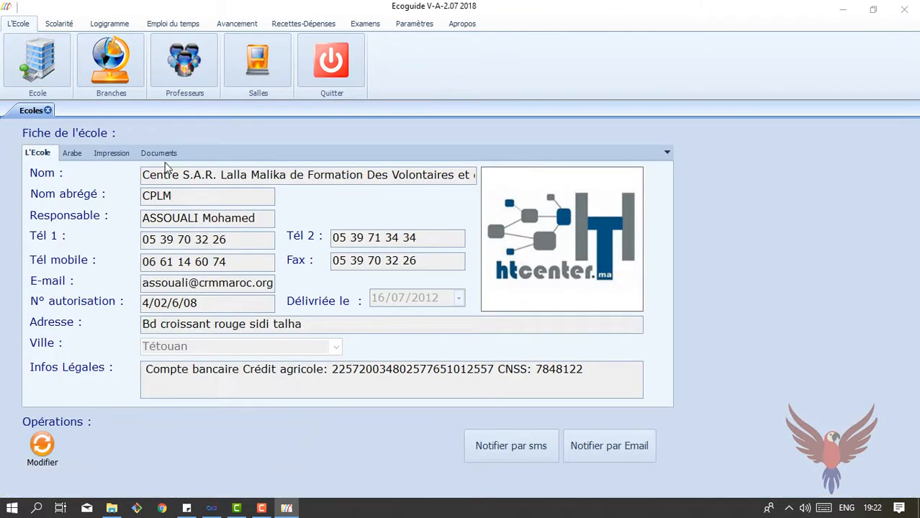
Check the school's report header/footer settings, then preview and close the Infirmier en anesthésie subject list
left_click(111, 153)
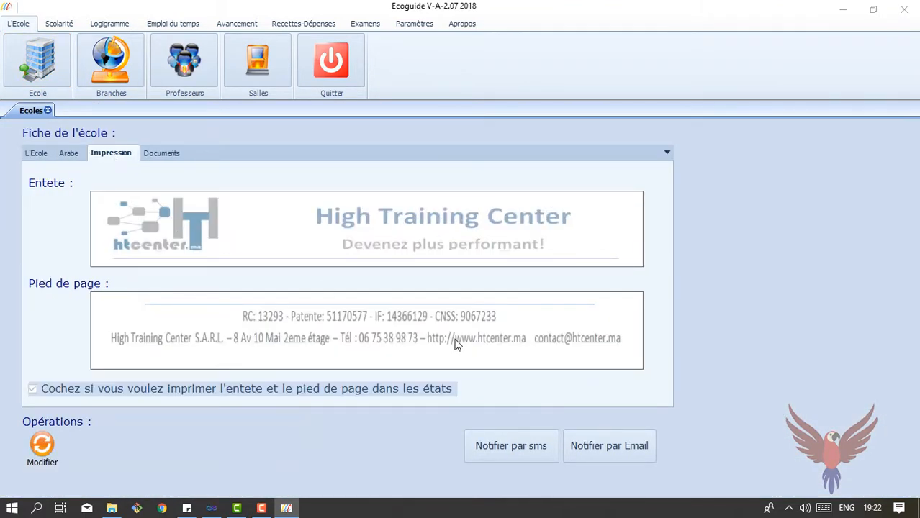
left_click(125, 24)
left_click(77, 84)
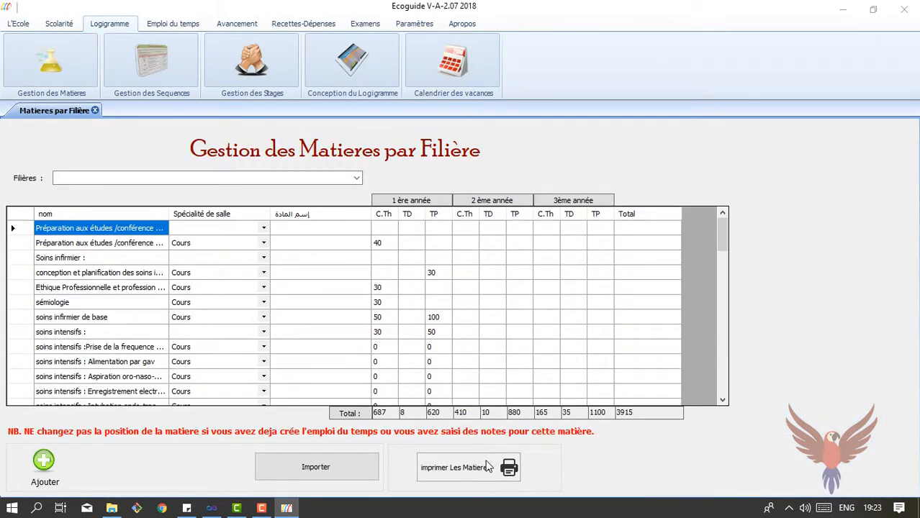
left_click(485, 464)
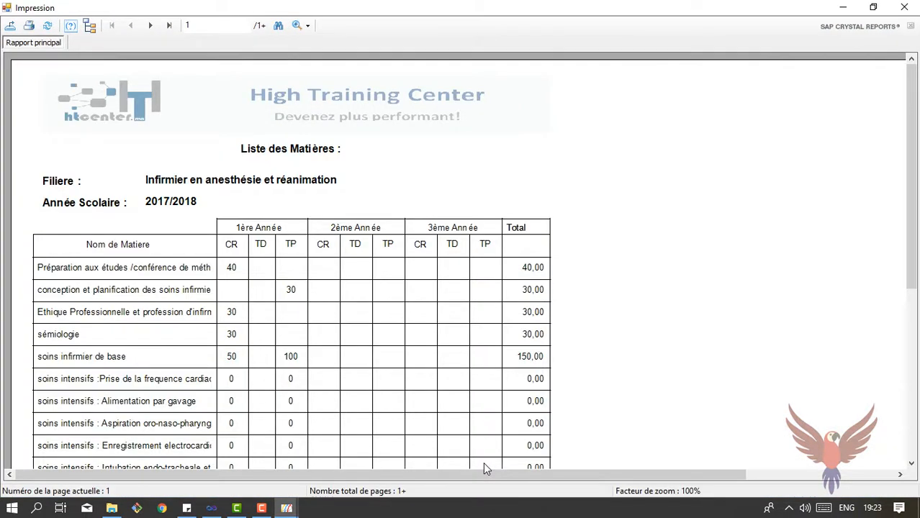
left_click(913, 6)
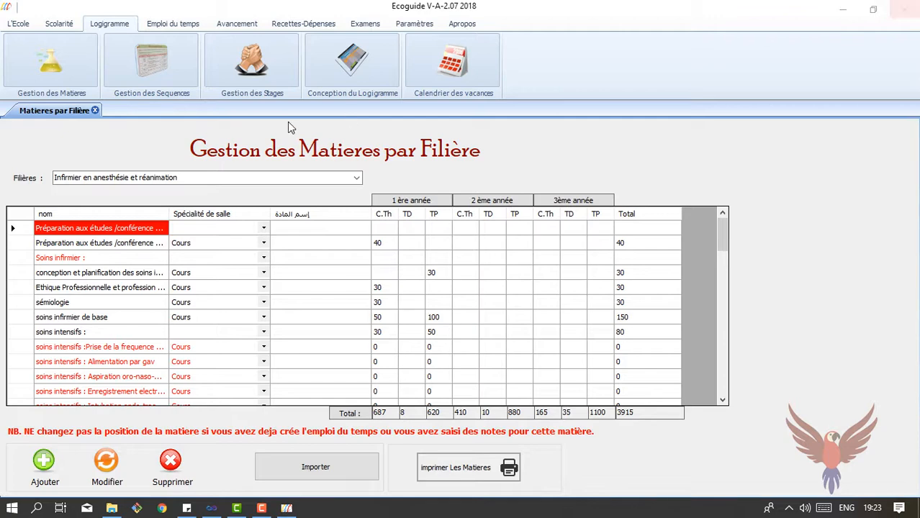
Show the assistant en pharmacie 1ère année logigramme with modules m2, m4, m6, m7 and m8
left_click(354, 76)
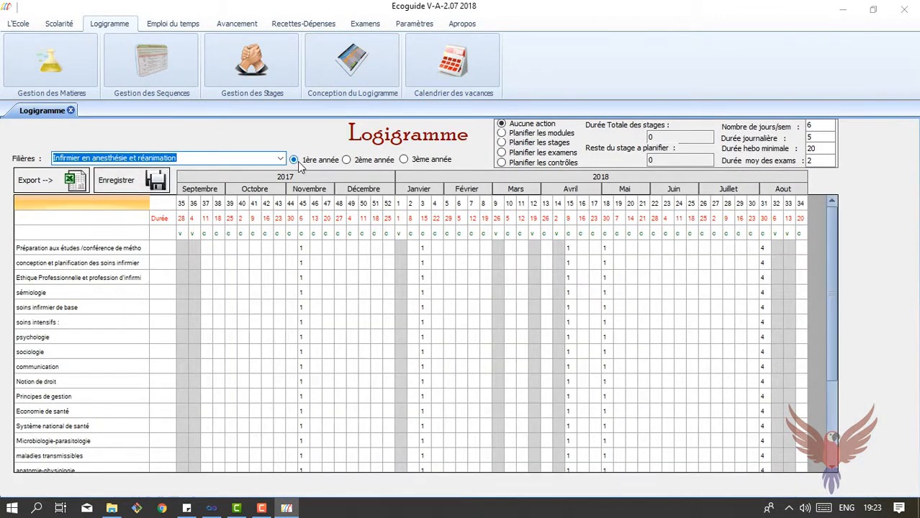
left_click(280, 158)
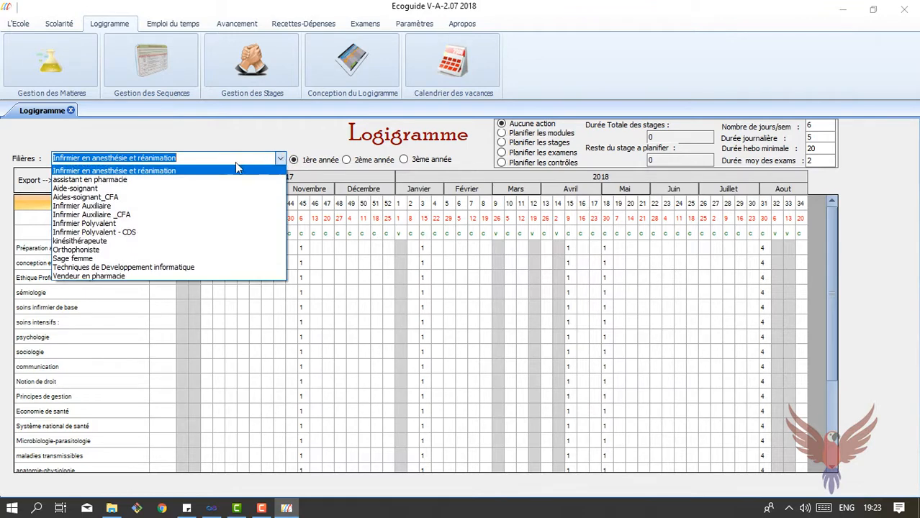
left_click(183, 180)
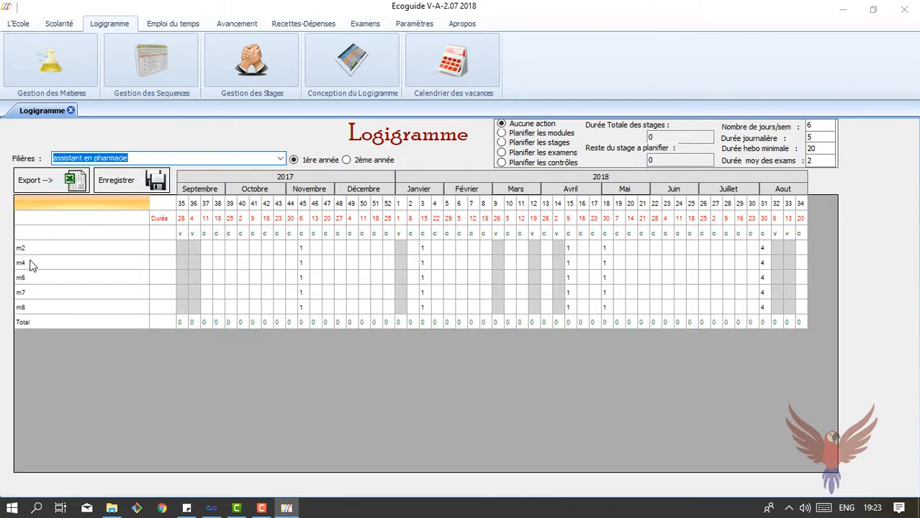
left_click(346, 160)
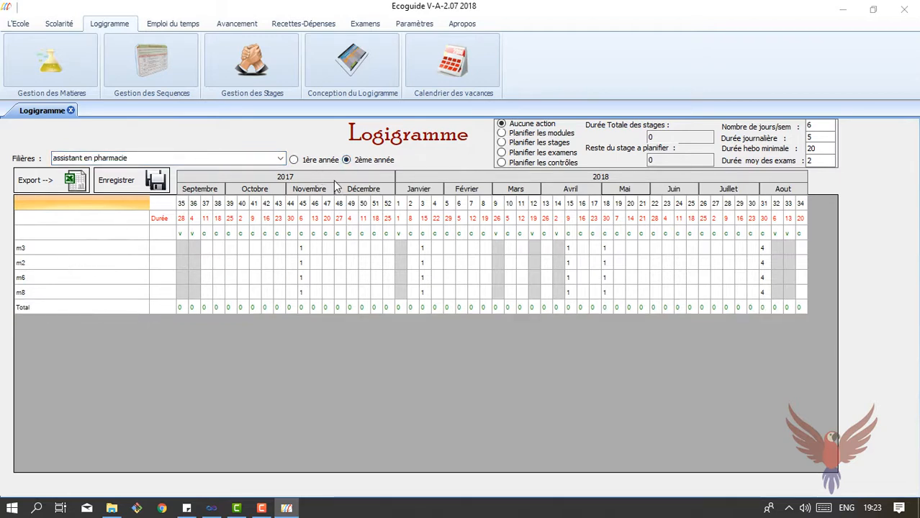
left_click(319, 161)
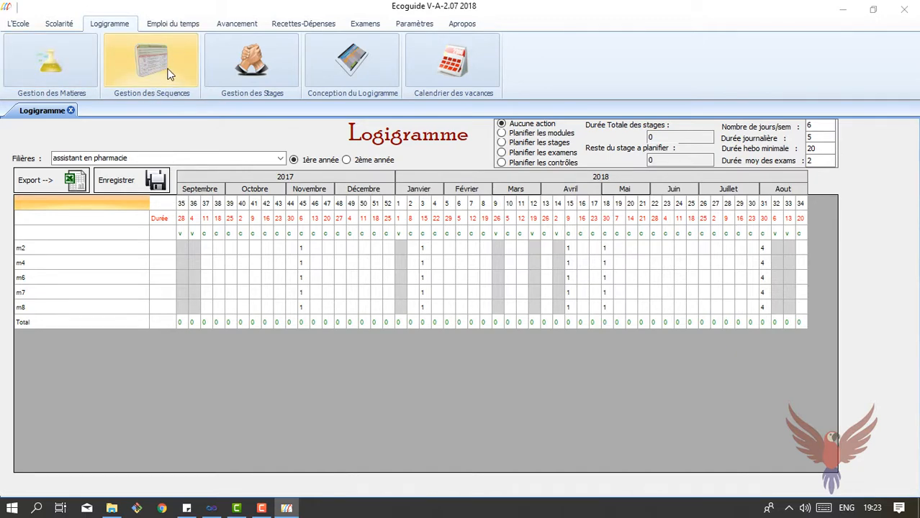
List assistant en pharmacie 1ère année modules in sequence management and add a new sequence
left_click(137, 65)
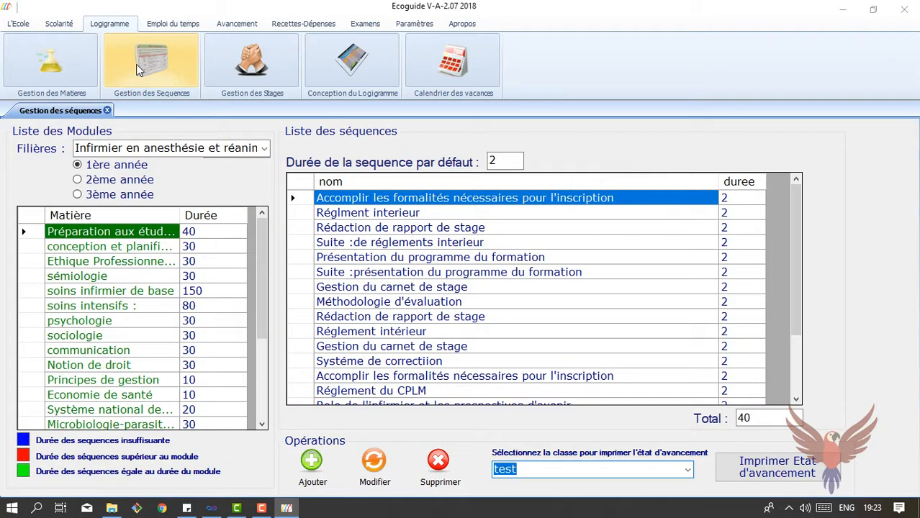
left_click(265, 148)
left_click(203, 179)
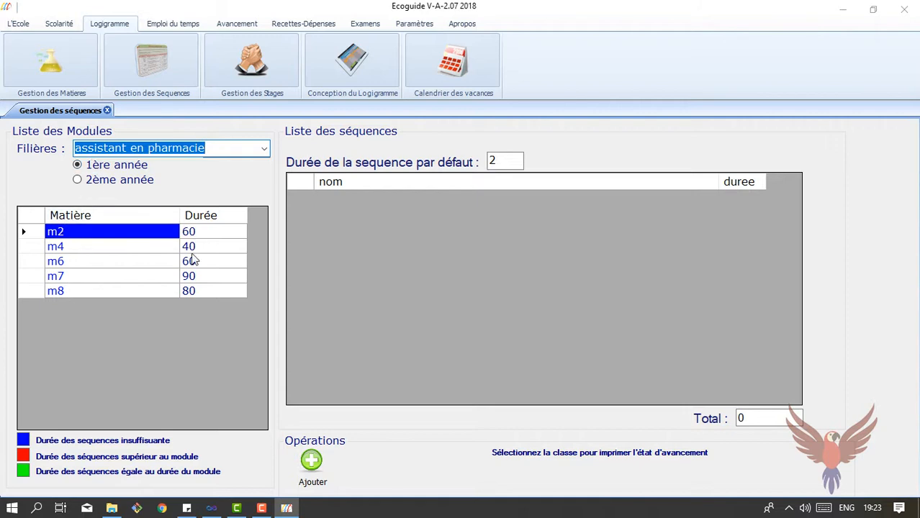
left_click(86, 181)
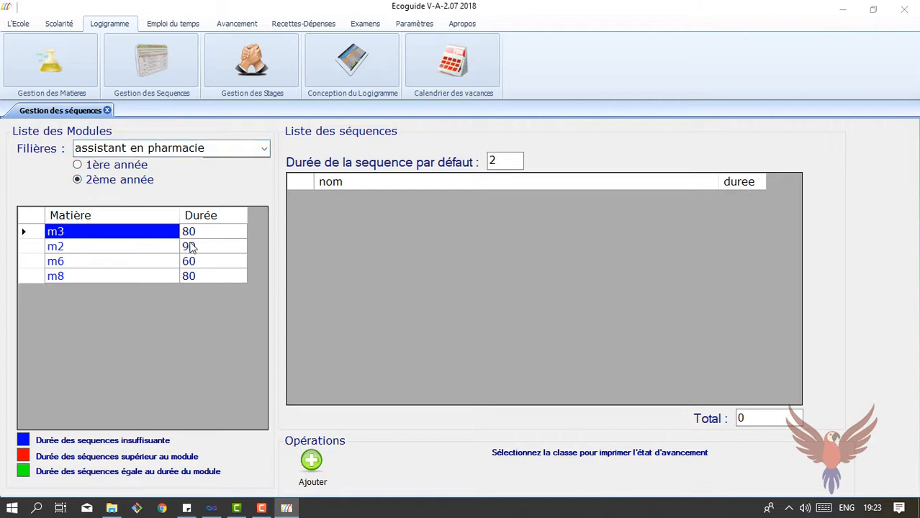
left_click(105, 166)
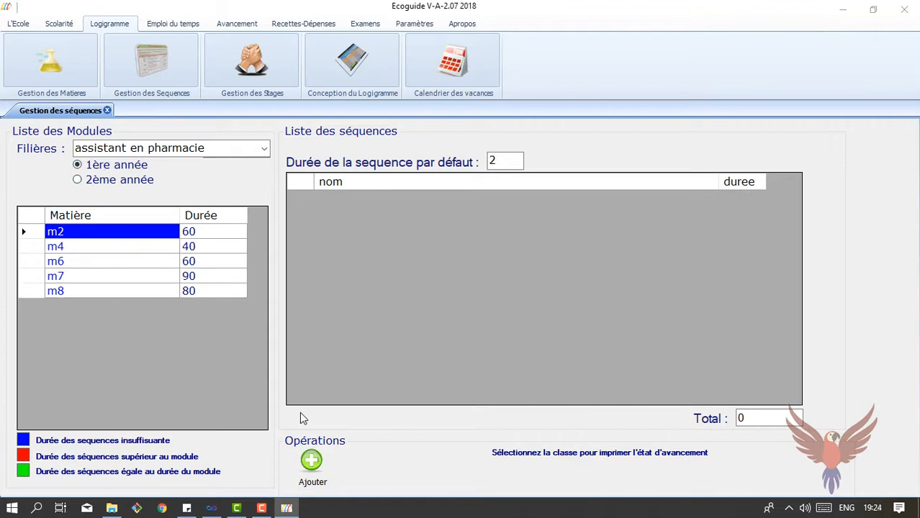
left_click(312, 461)
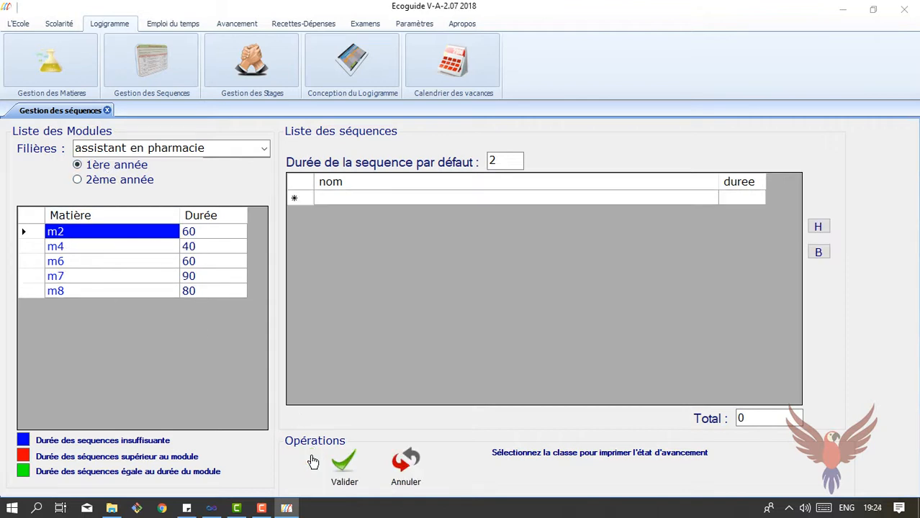
Name m2's first sequences seance 1, seance2, s3, s4, s5 and s6
left_click(353, 198)
left_click(353, 196)
type("seance 1")
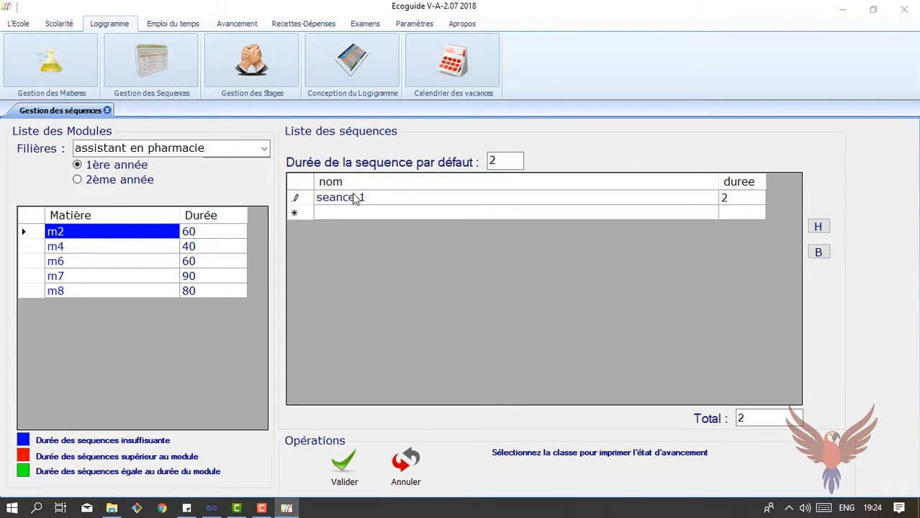
left_click(528, 213)
left_click(526, 211)
type("seance2")
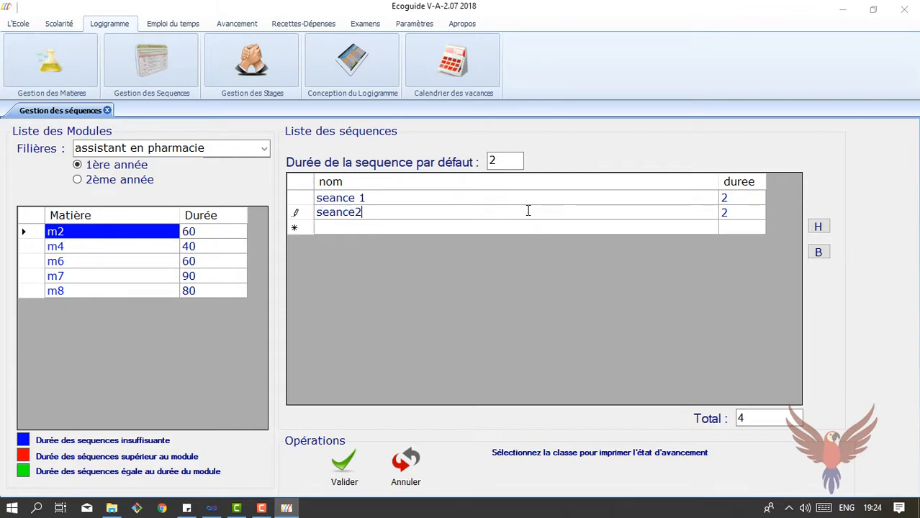
key("Return")
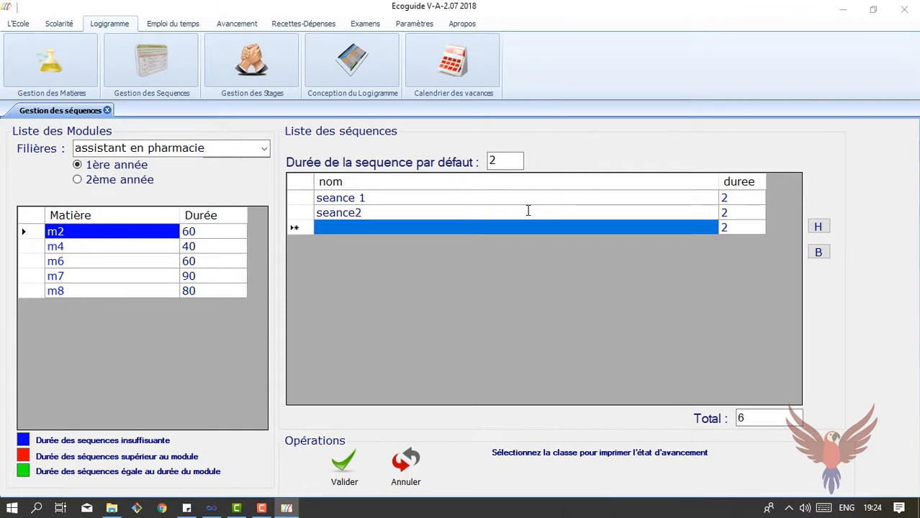
type("s3")
key("Return")
type("s4")
key("Return")
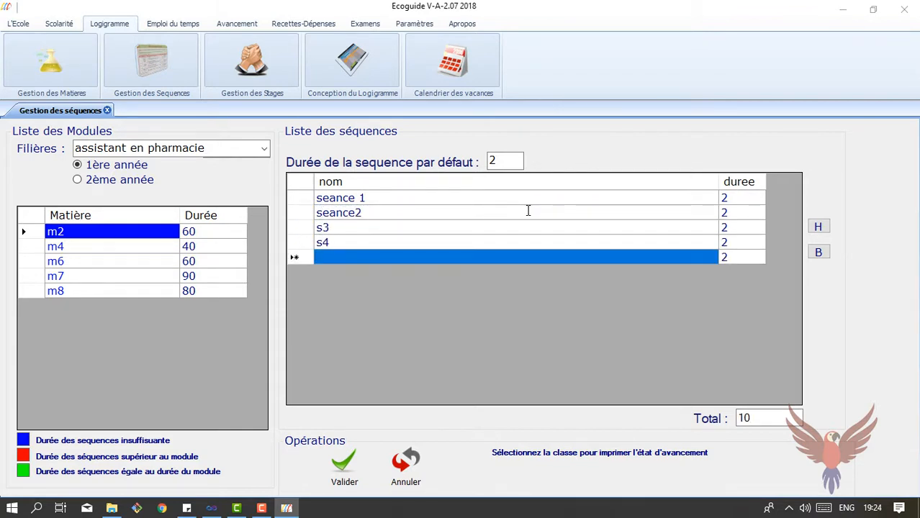
type("s5")
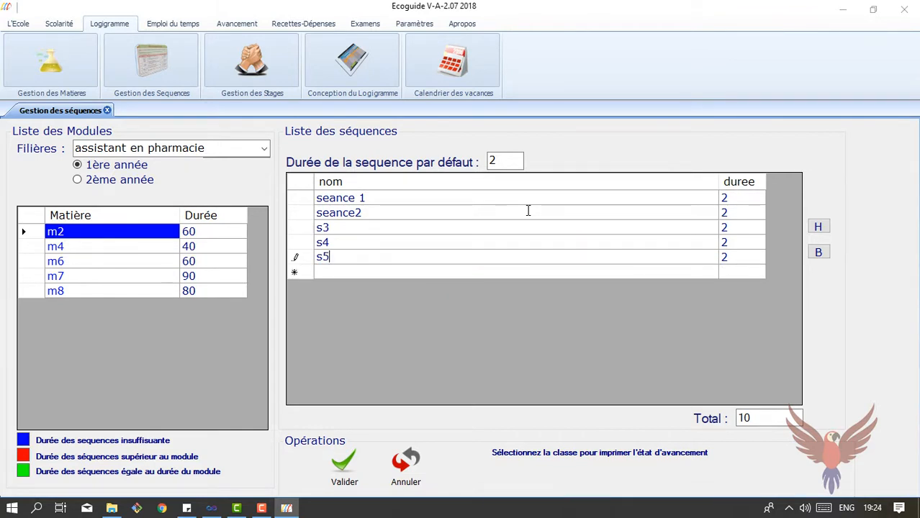
key("Return")
type("s6")
key("Return")
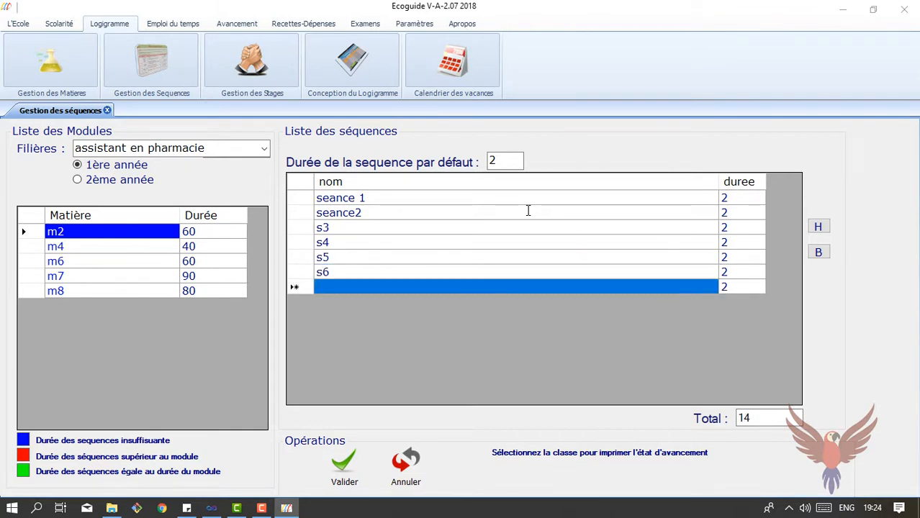
Add many more two-hour sequences named s, discarding the final blank row
left_click(467, 290)
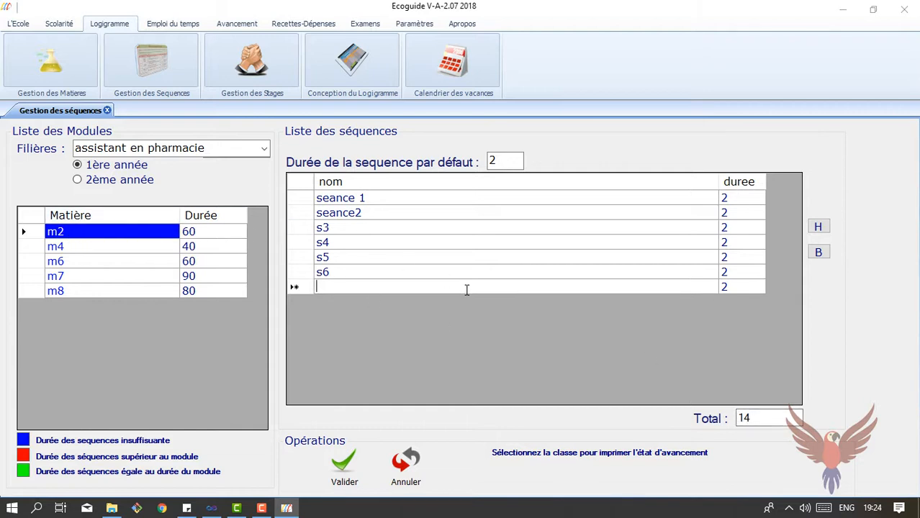
type("s")
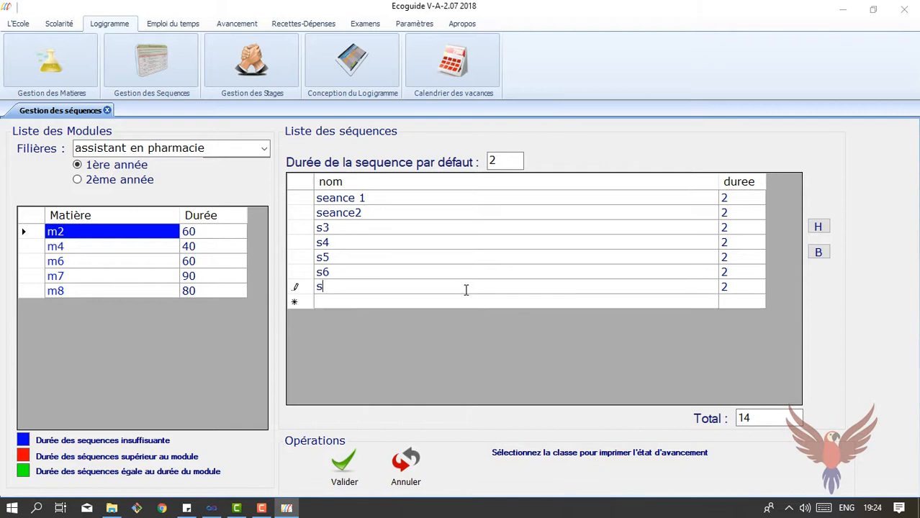
type("s")
key("Return")
type("s")
key("Return")
type("s")
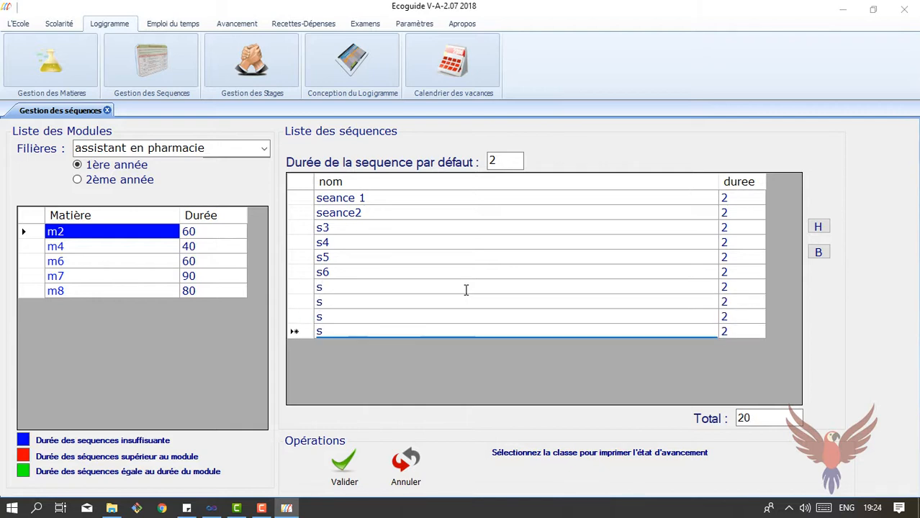
key("Return")
type("s")
key("Return")
type("s s")
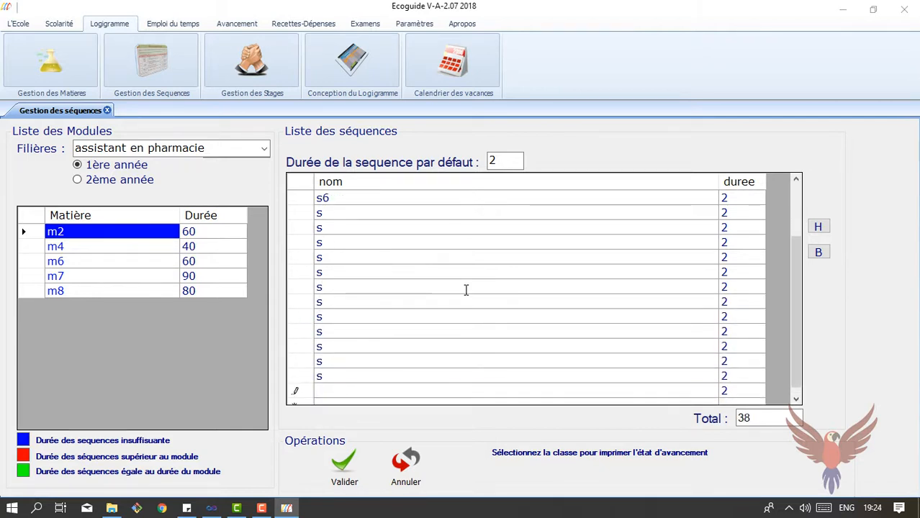
type(" s s s s s s ")
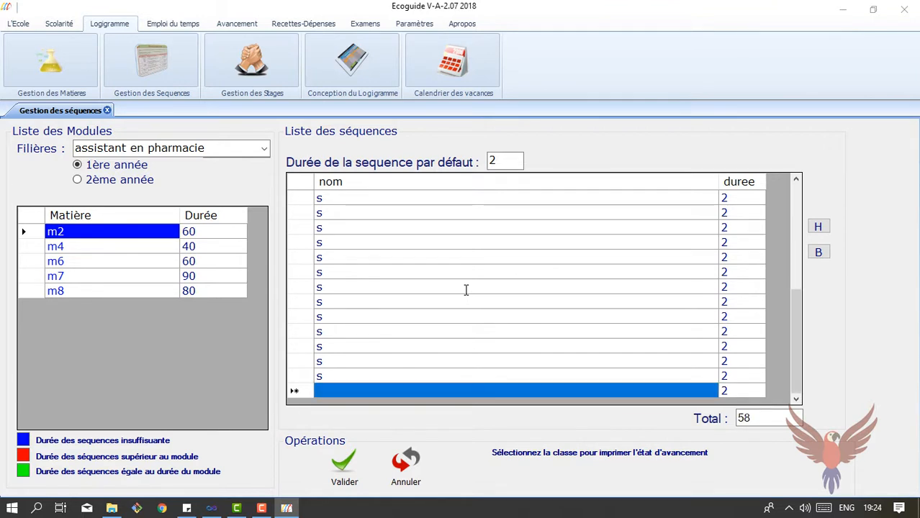
type("s s s")
key("Return")
key("Up")
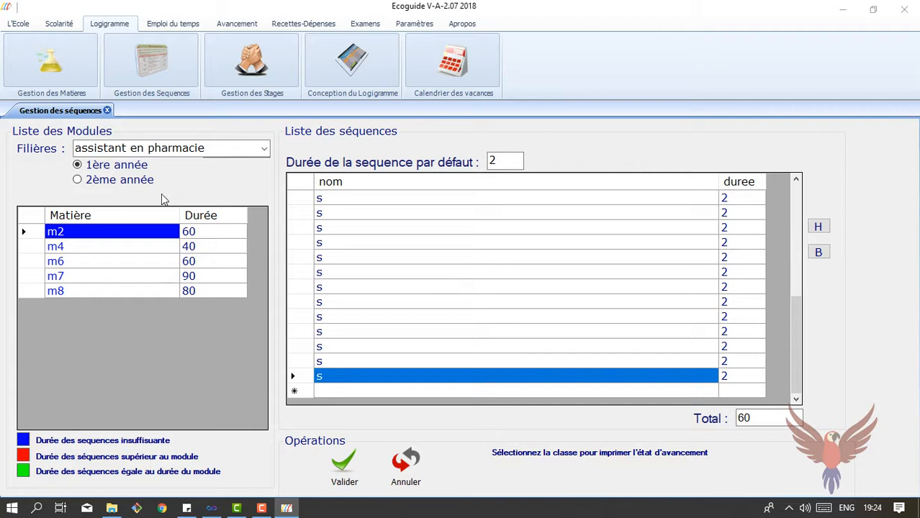
Save m2's sequences and delete the extra last sequence so they total 60 hours
left_click(343, 468)
left_click(69, 250)
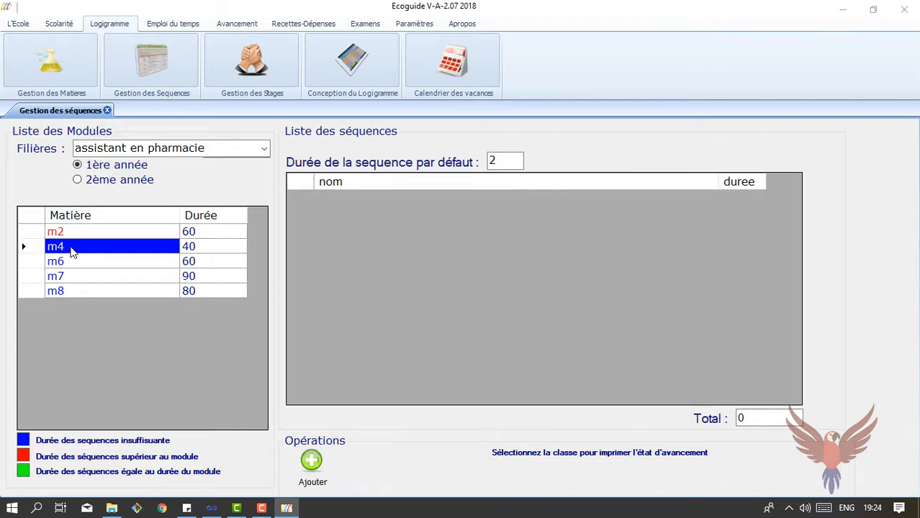
left_click(88, 232)
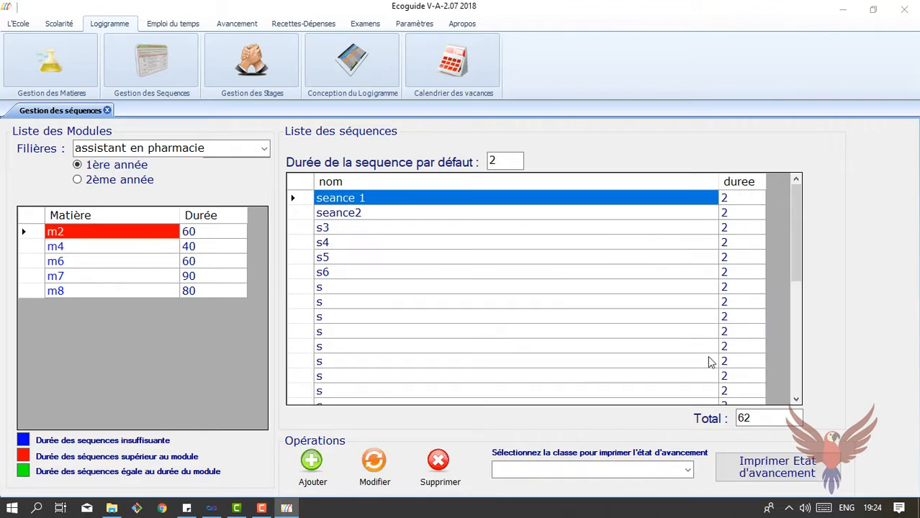
left_click_drag(800, 265, 808, 391)
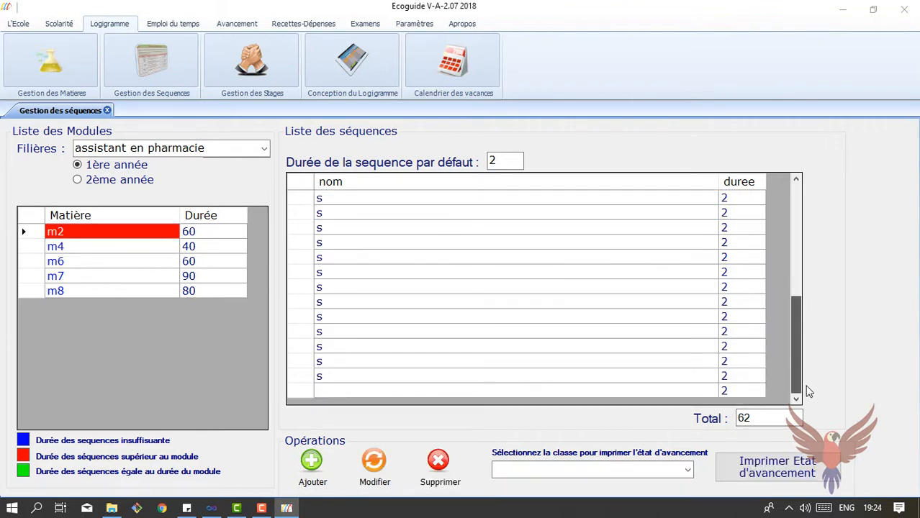
left_click(308, 389)
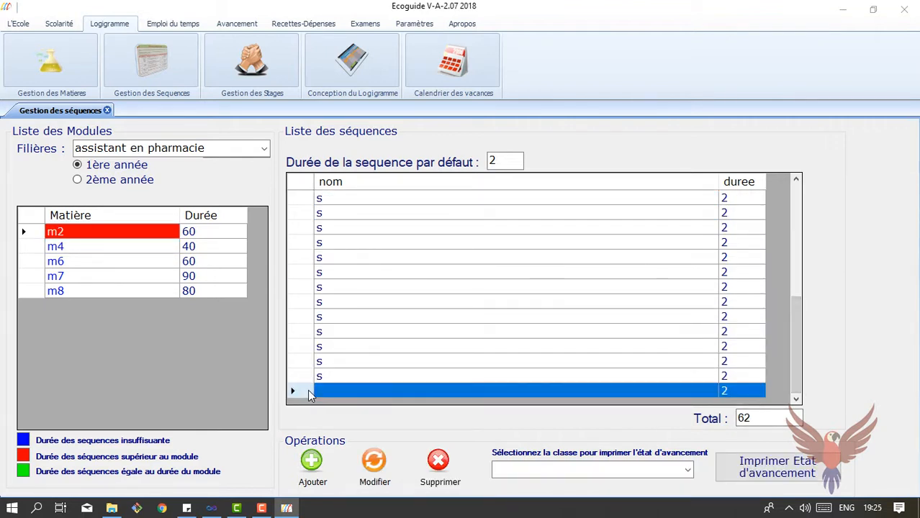
left_click(436, 468)
left_click(479, 295)
Review the sequences of modules m4 and m6, then return to m2
left_click(118, 249)
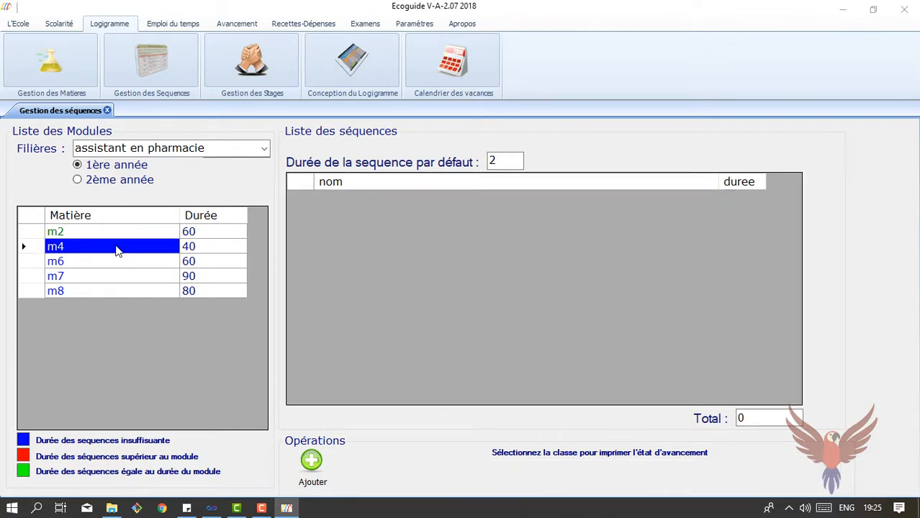
left_click(118, 231)
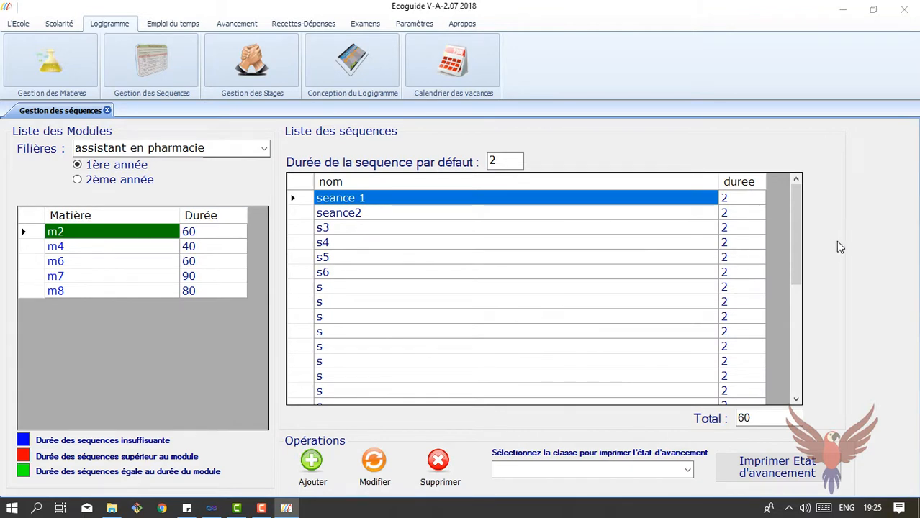
left_click_drag(794, 230, 793, 379)
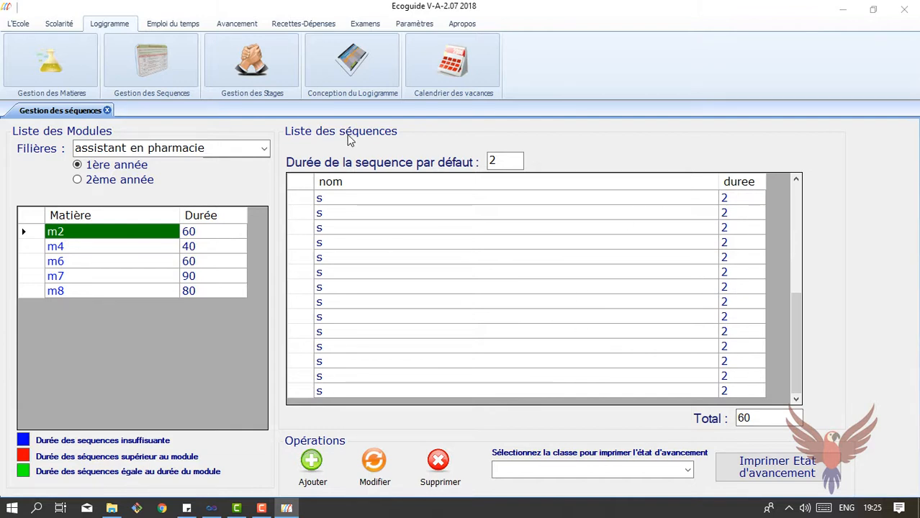
left_click(162, 249)
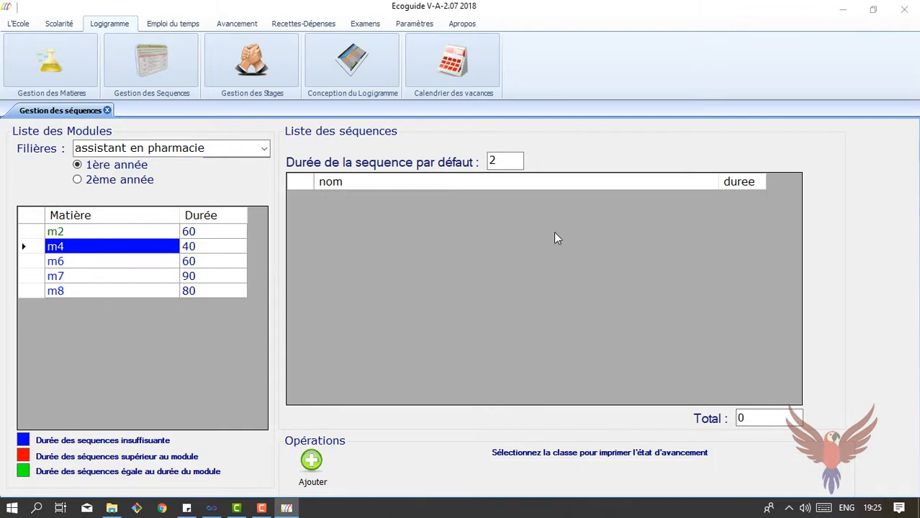
left_click(93, 263)
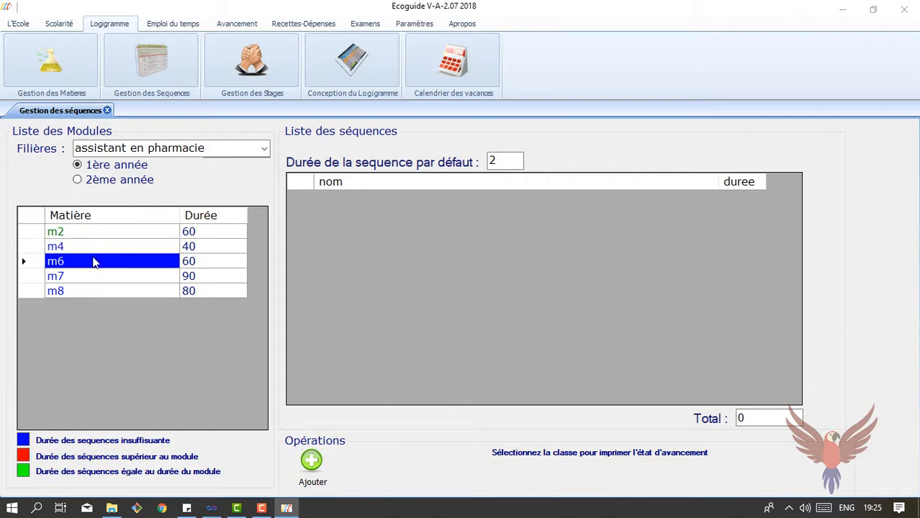
left_click(84, 232)
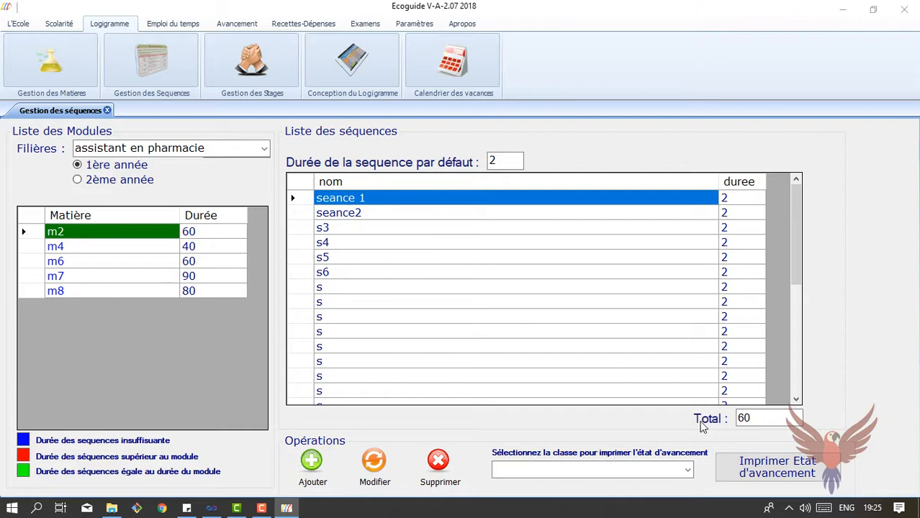
left_click(797, 478)
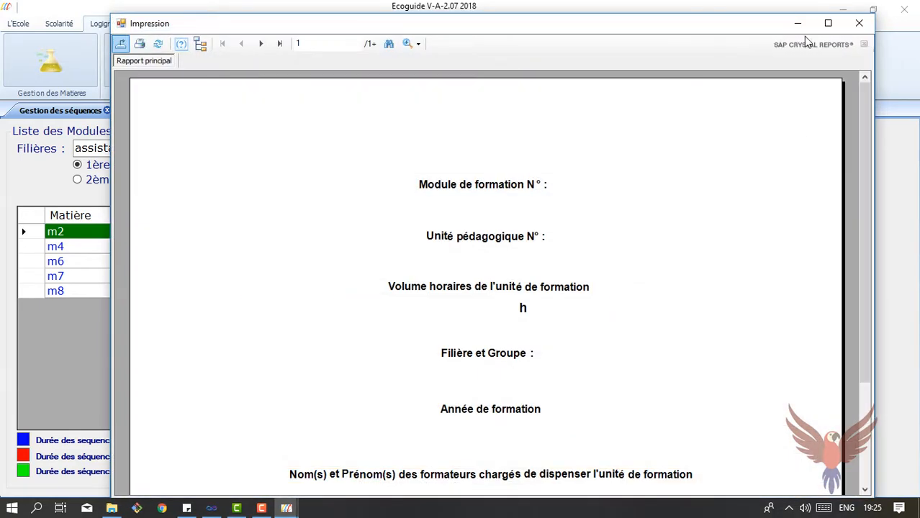
left_click(825, 22)
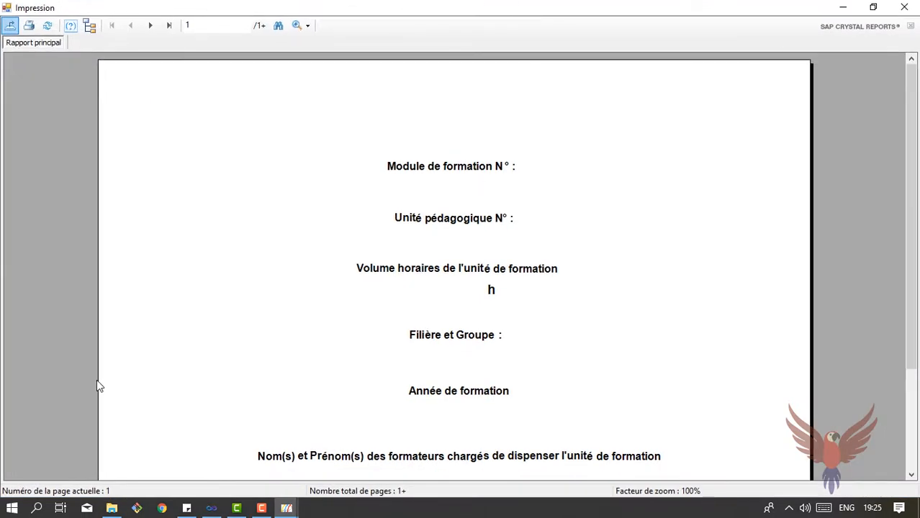
left_click(151, 25)
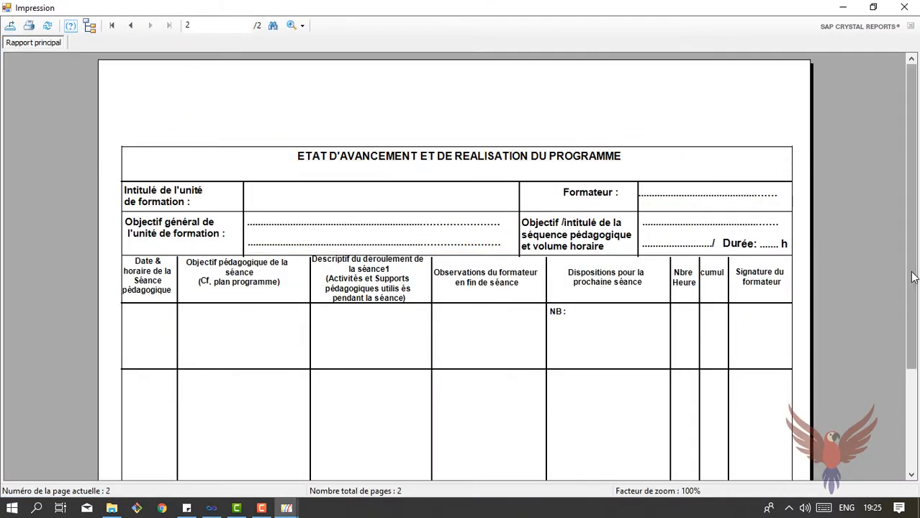
left_click(913, 388)
scroll(913, 388, "up", 2)
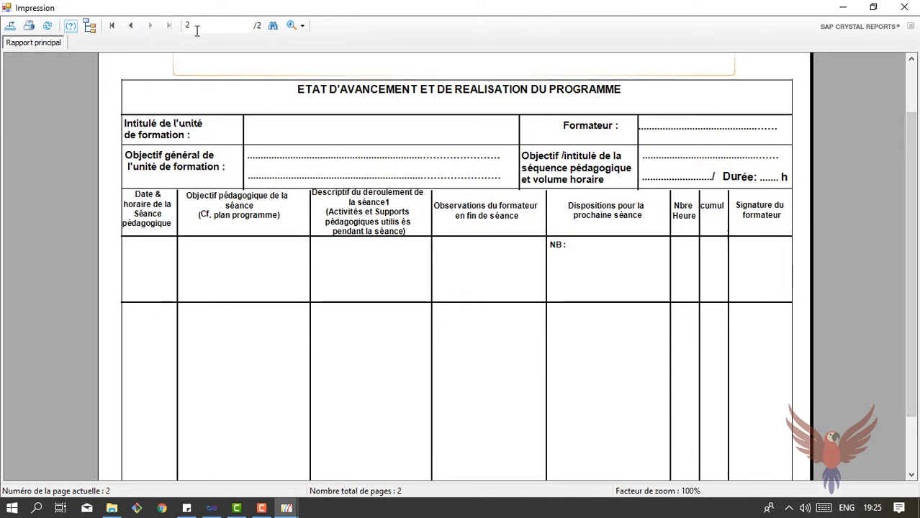
left_click(134, 27)
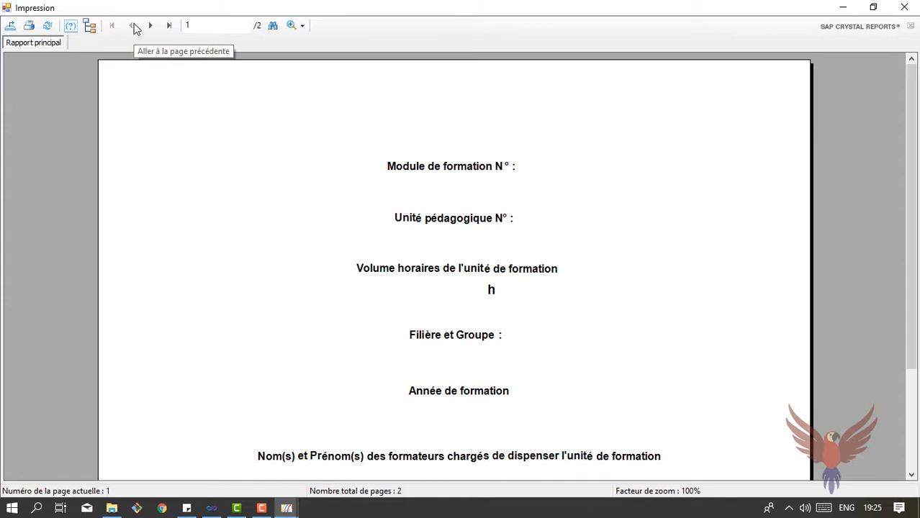
left_click(904, 7)
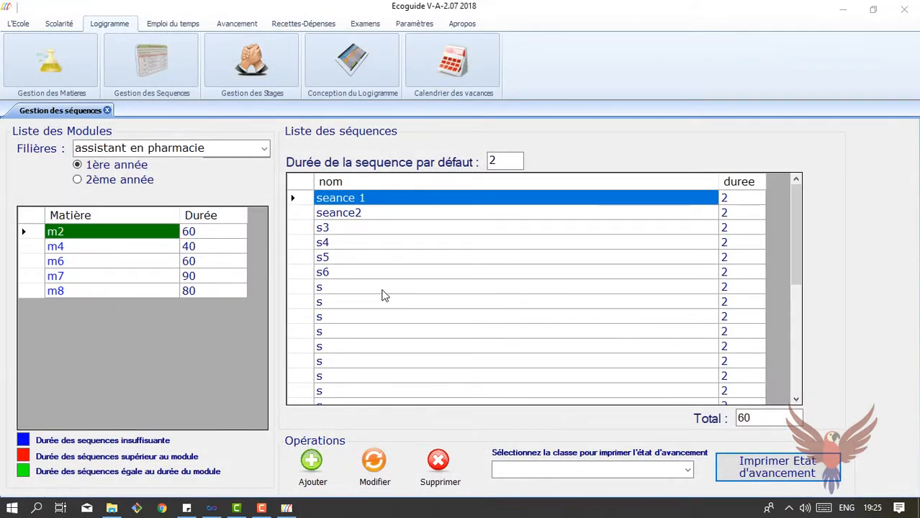
left_click(688, 472)
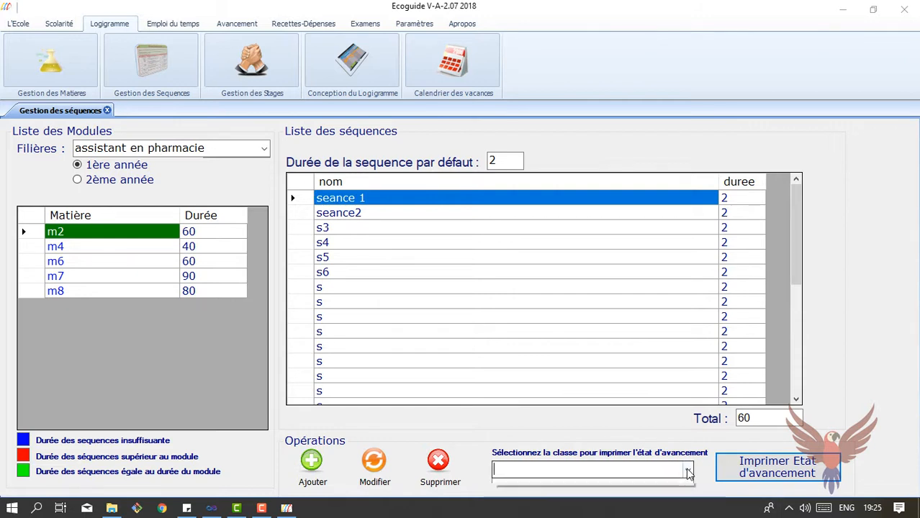
left_click(689, 473)
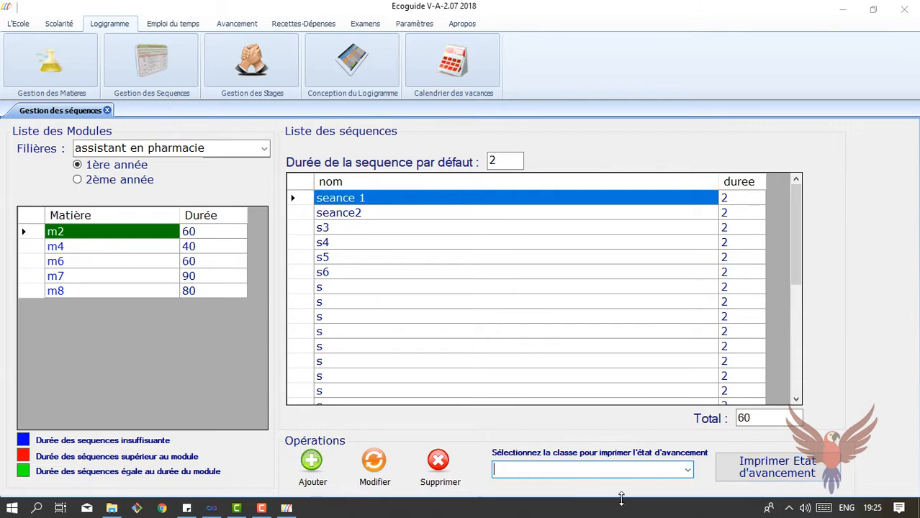
left_click(774, 469)
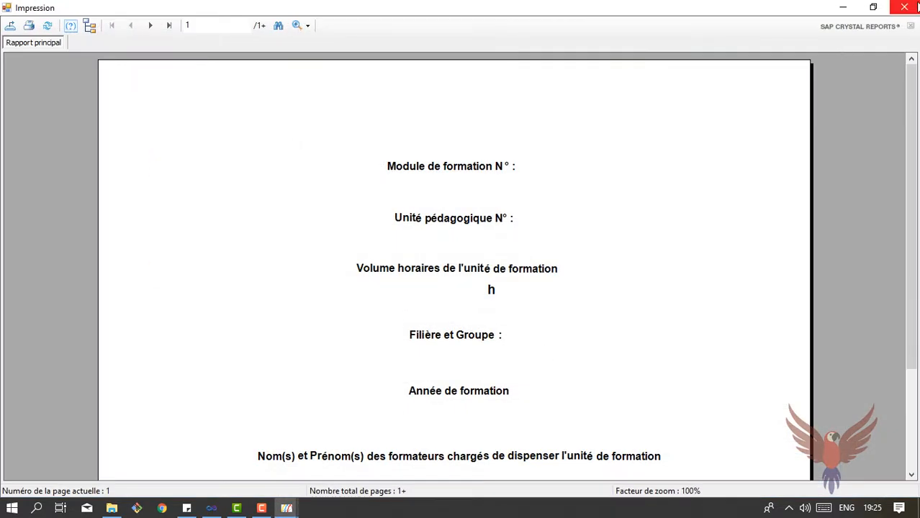
left_click(904, 7)
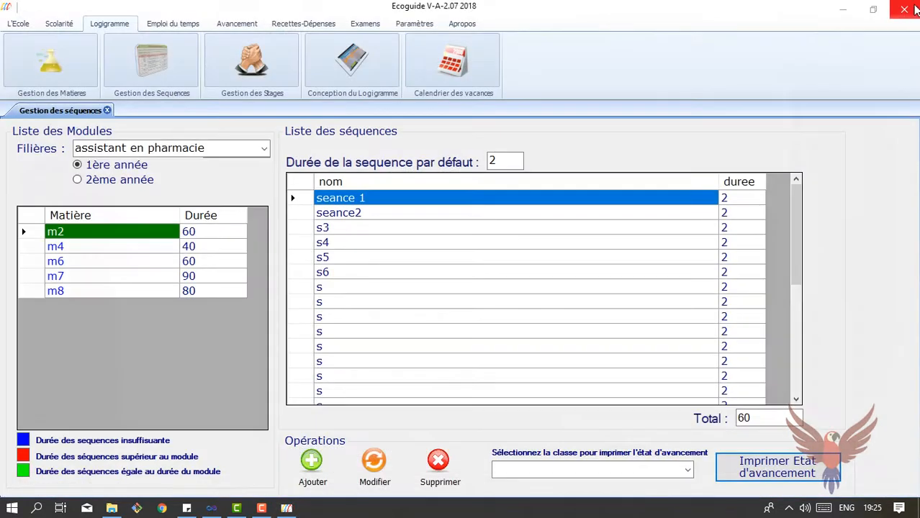
Create and save the class 'classe de test' under the assistant en pharmacie branch, 1ere année
left_click(59, 24)
left_click(40, 64)
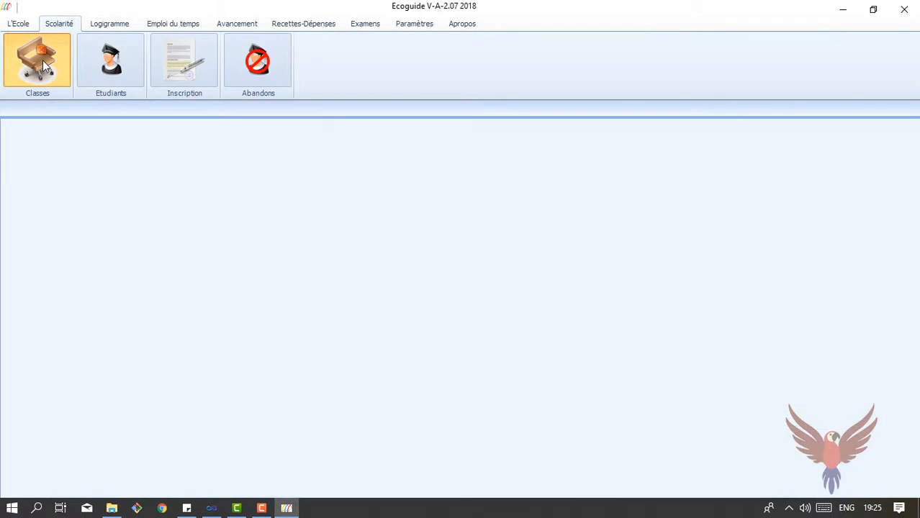
left_click(299, 164)
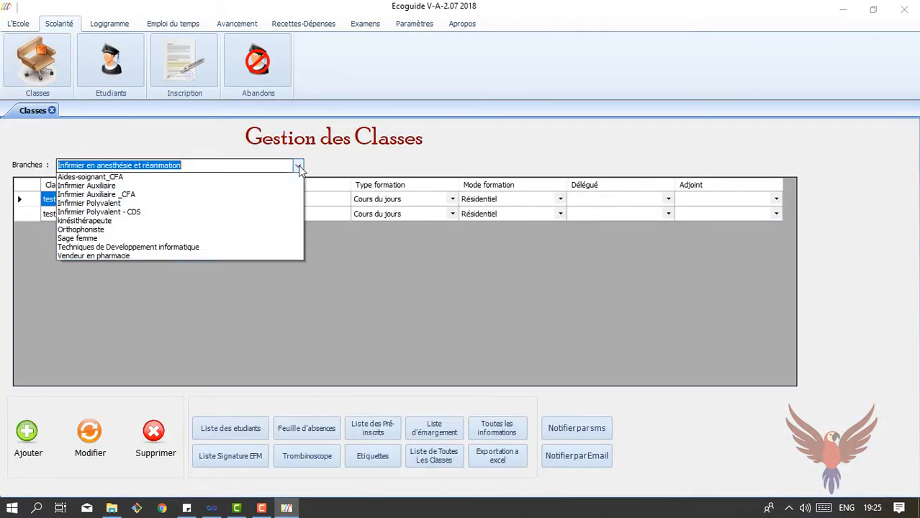
left_click(213, 189)
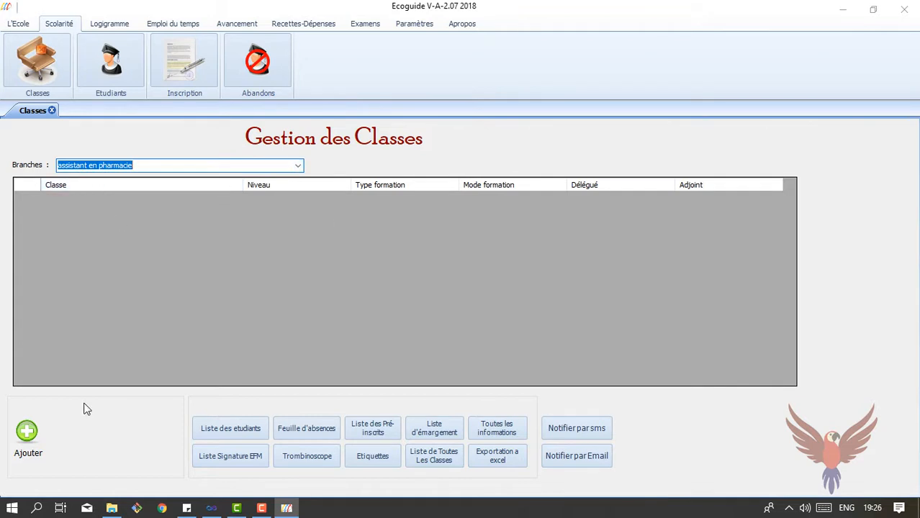
left_click(26, 432)
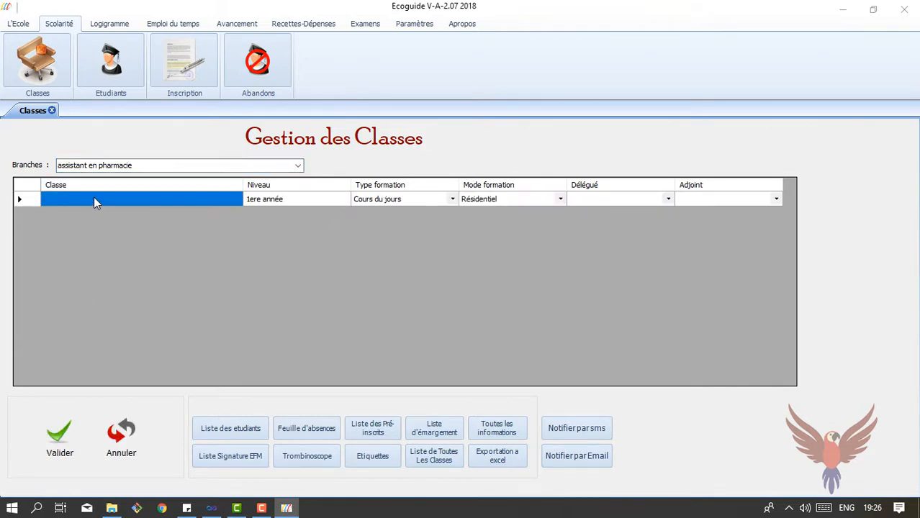
left_click(93, 199)
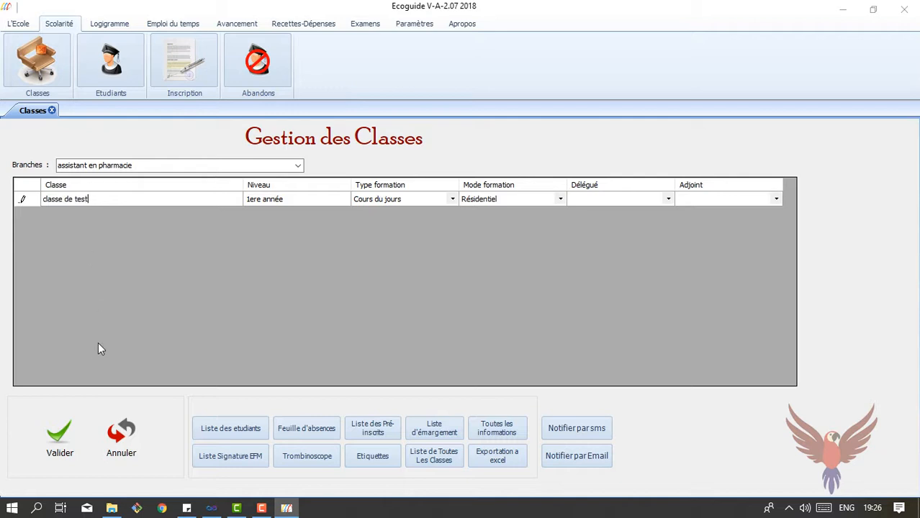
left_click(64, 434)
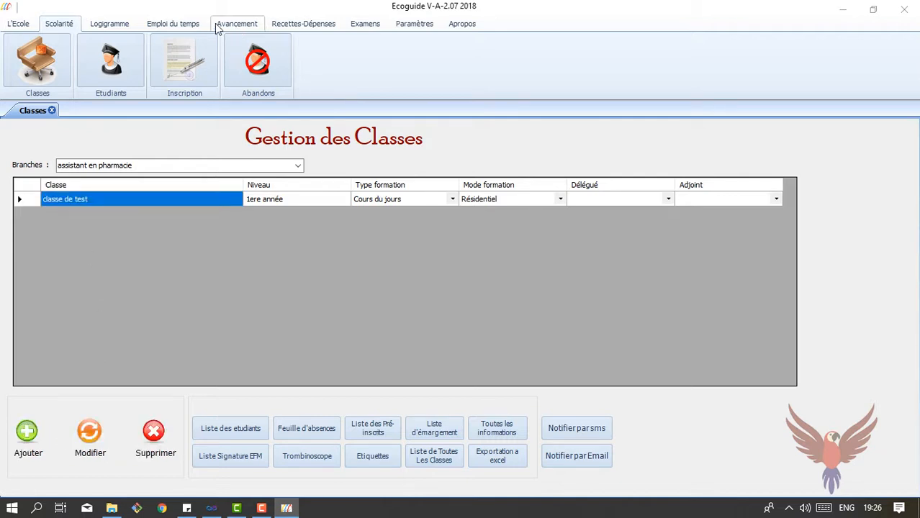
left_click(123, 25)
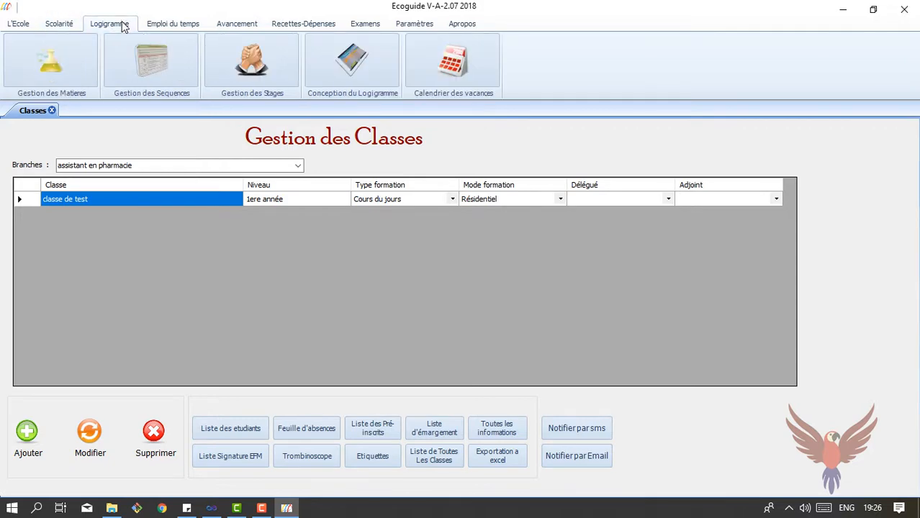
Generate the progress report for module m2 of assistant en pharmacie
left_click(126, 76)
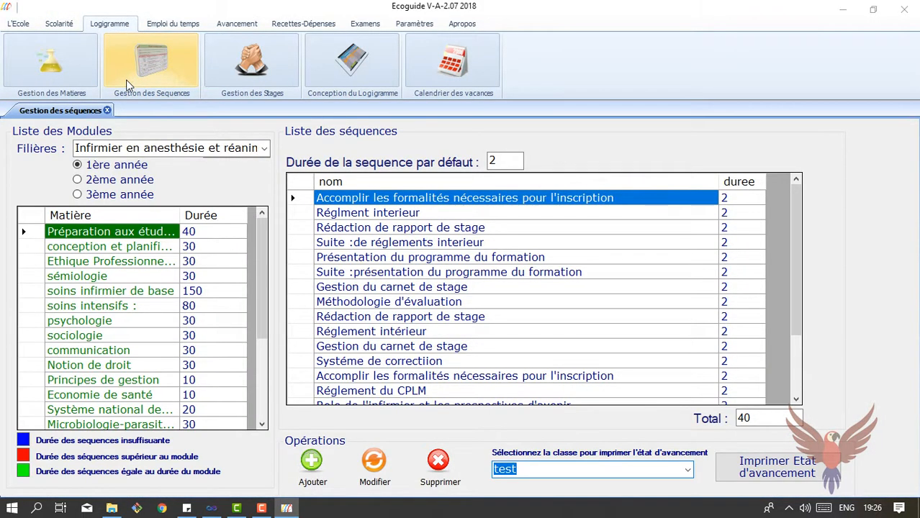
left_click(268, 152)
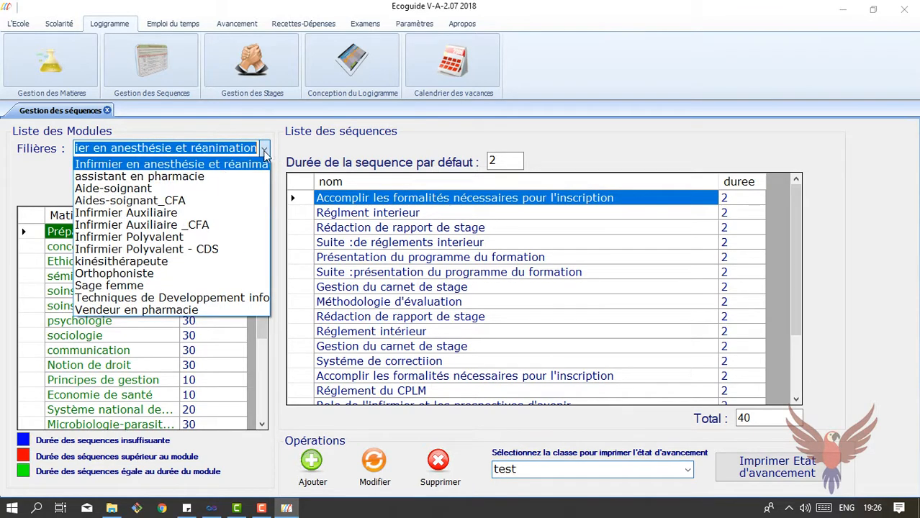
left_click(217, 177)
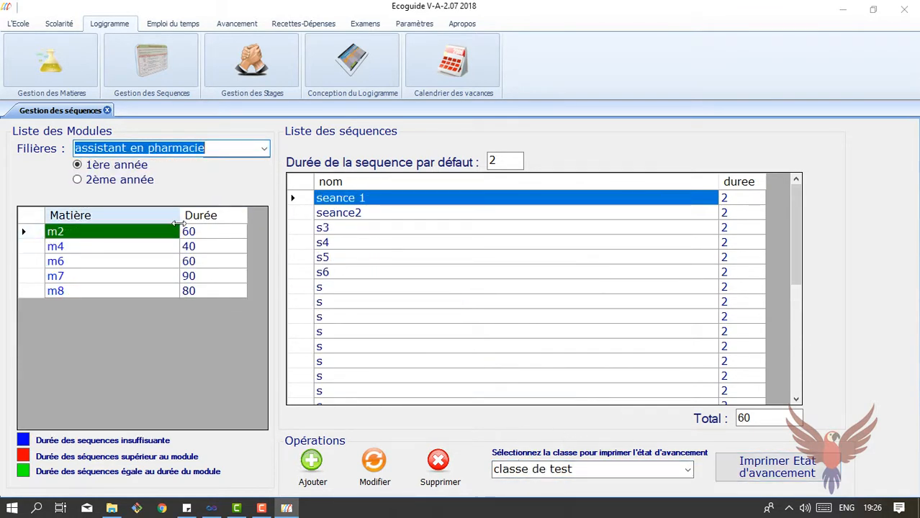
left_click(811, 464)
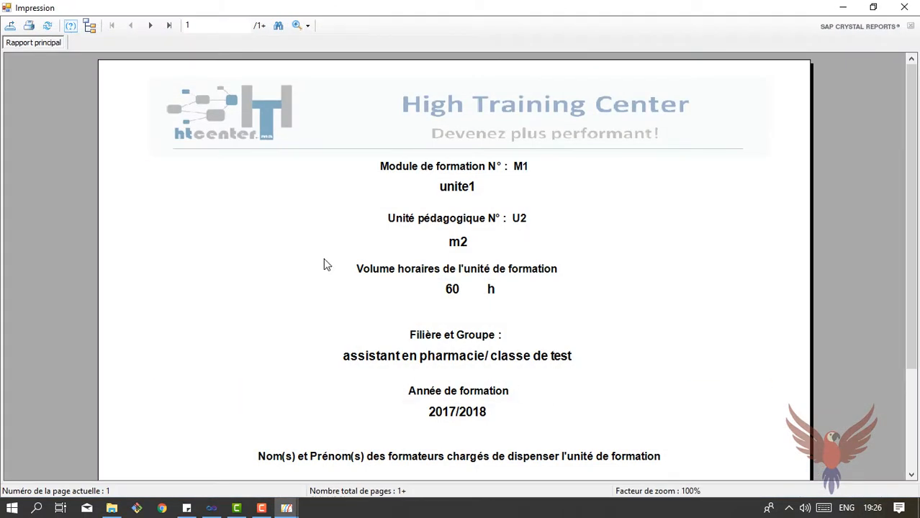
Review the report's session table on page 2, then close the preview
left_click(150, 25)
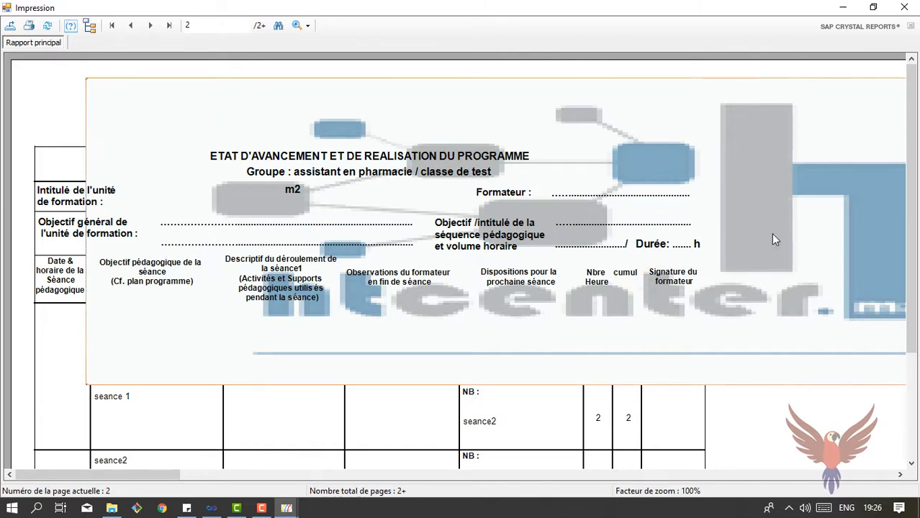
scroll(904, 345, "down", 1)
scroll(902, 359, "down", 3)
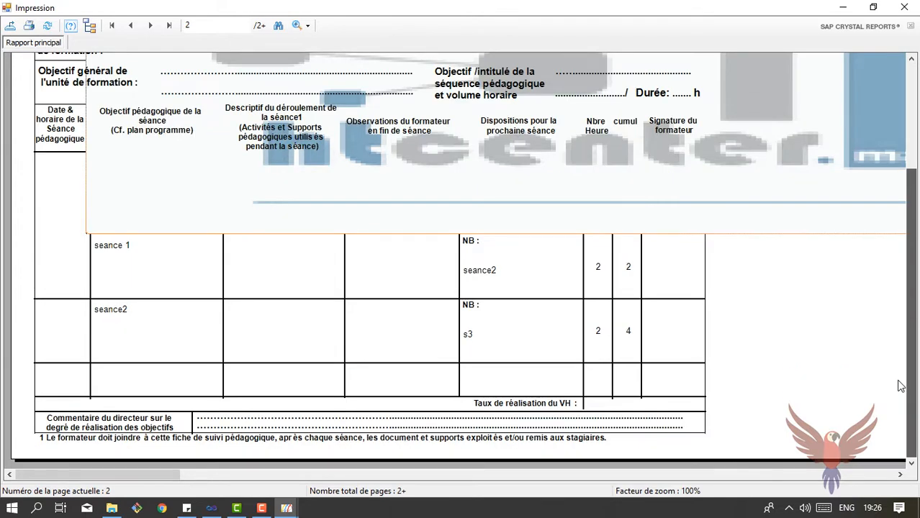
scroll(911, 216, "up", 3)
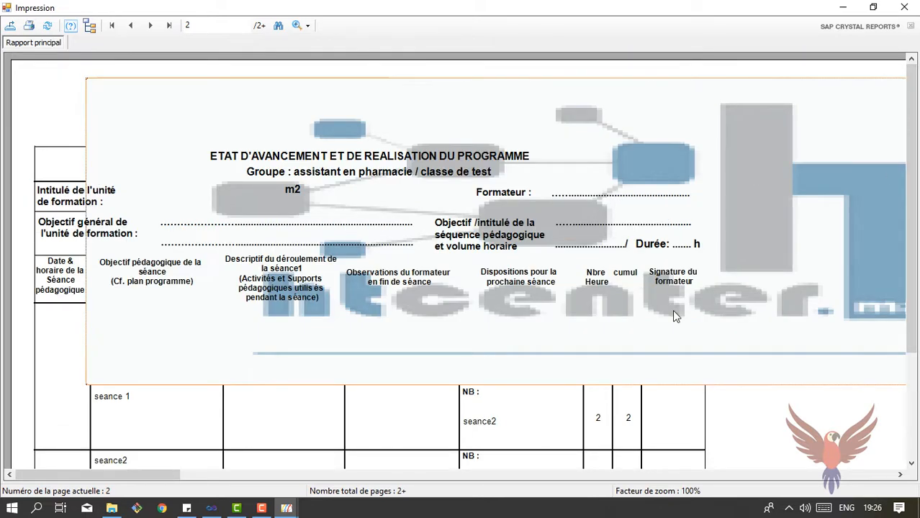
left_click(904, 7)
Disable header and footer printing in the school record's Impression settings and save
left_click(18, 24)
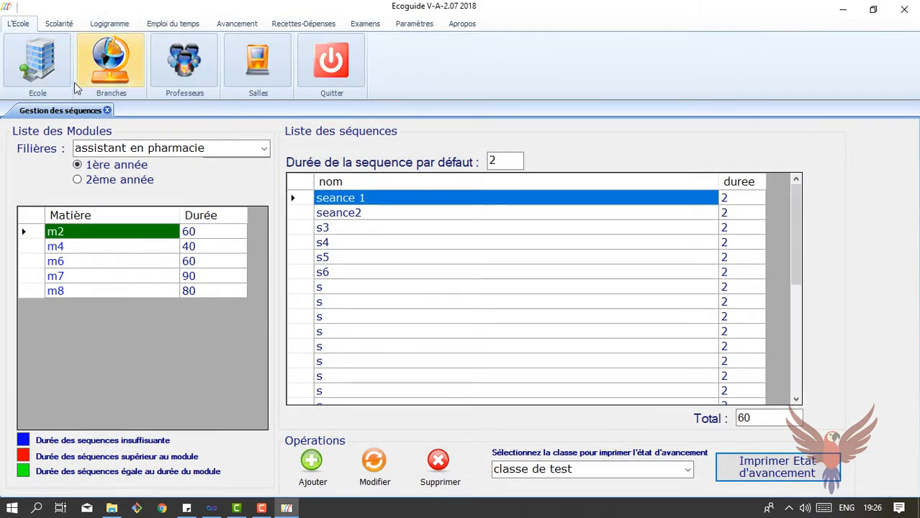
left_click(61, 81)
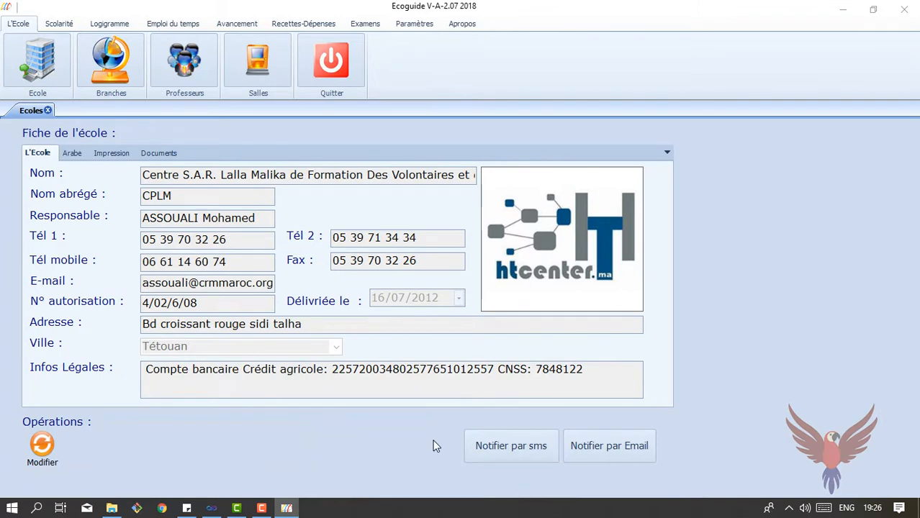
left_click(124, 159)
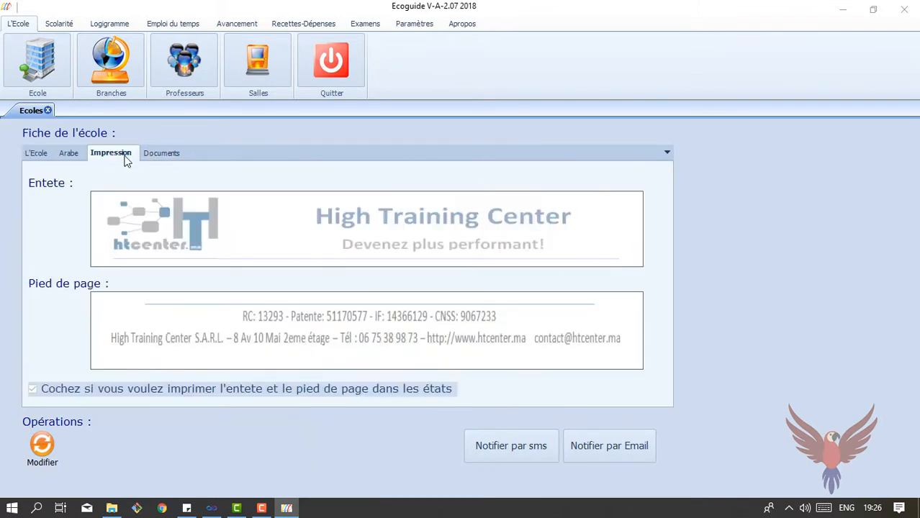
left_click(43, 447)
left_click(33, 389)
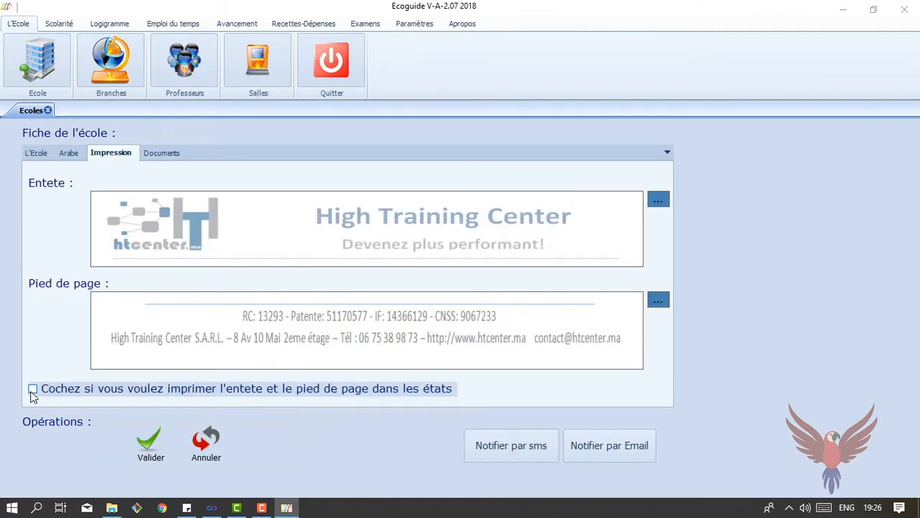
left_click(151, 452)
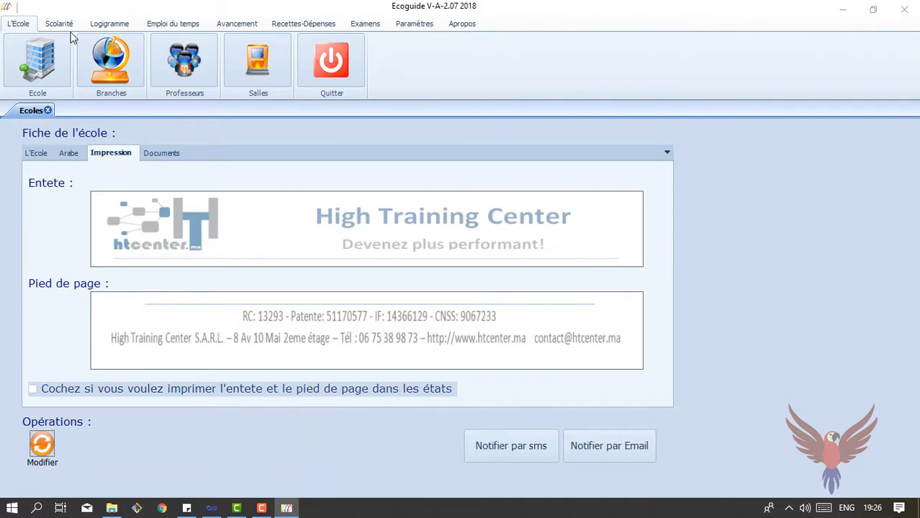
left_click(112, 25)
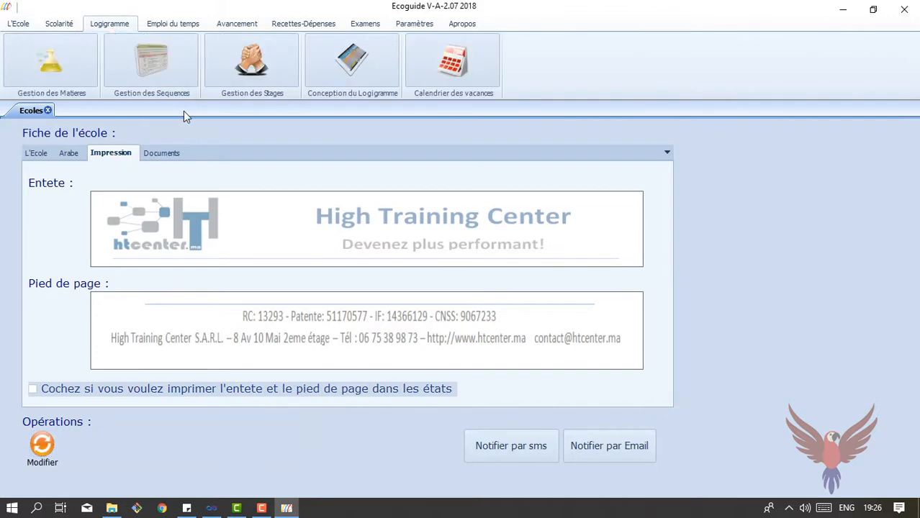
Generate the m2 progress report for assistant en pharmacie from Gestion des Sequences
left_click(154, 68)
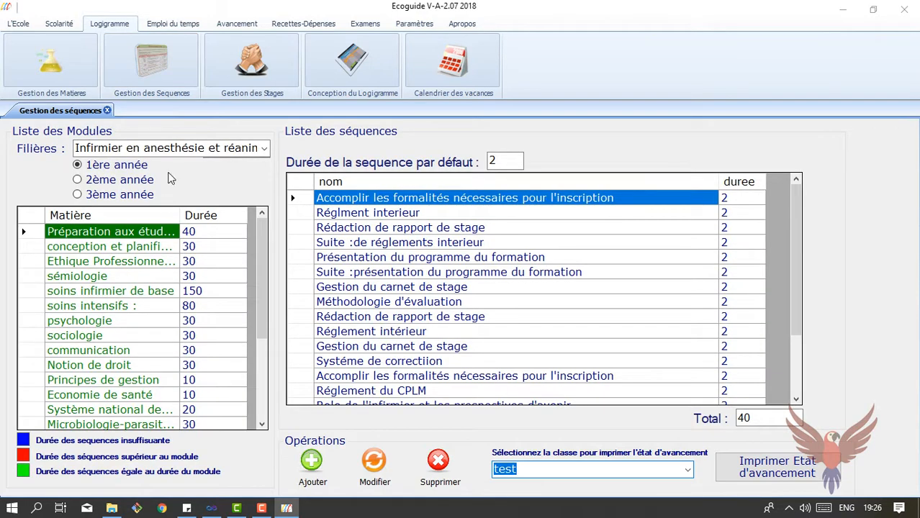
left_click(266, 147)
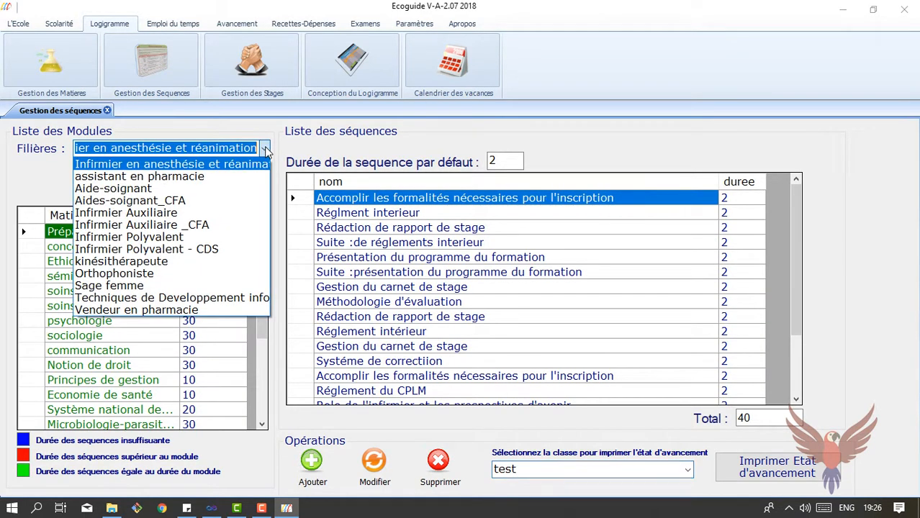
left_click(187, 176)
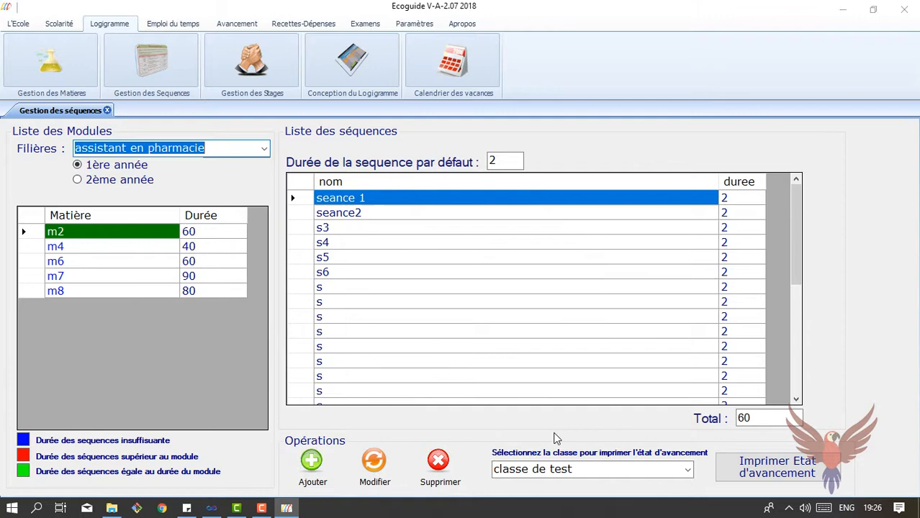
left_click(774, 473)
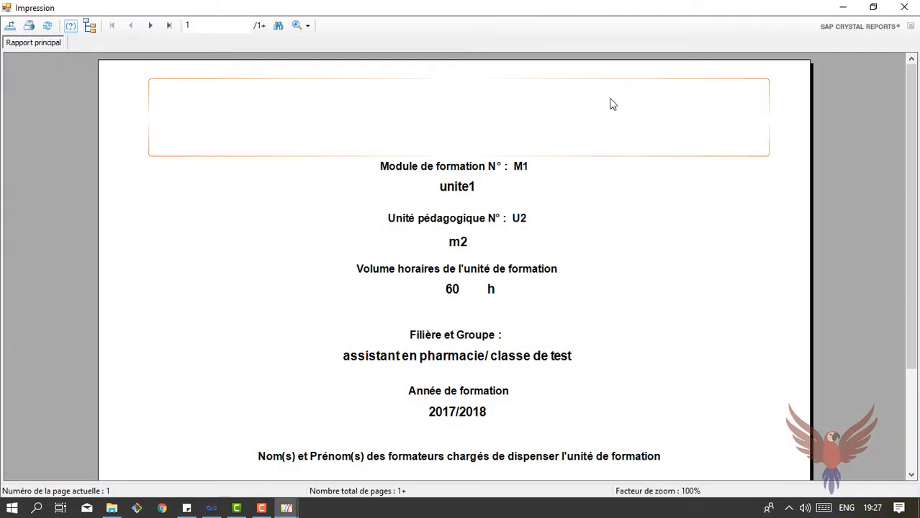
Page through the report to page 3, then close the preview
left_click(150, 26)
scroll(333, 298, "down", 3)
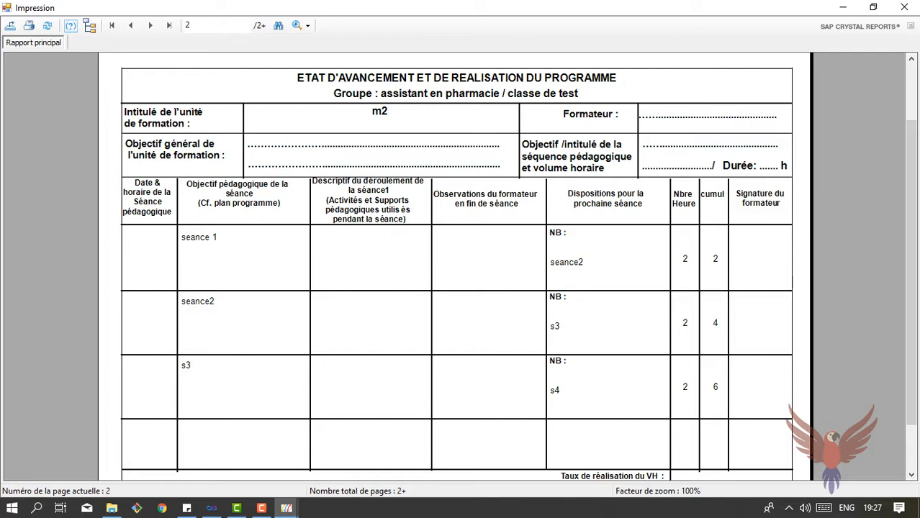
scroll(911, 274, "down", 2)
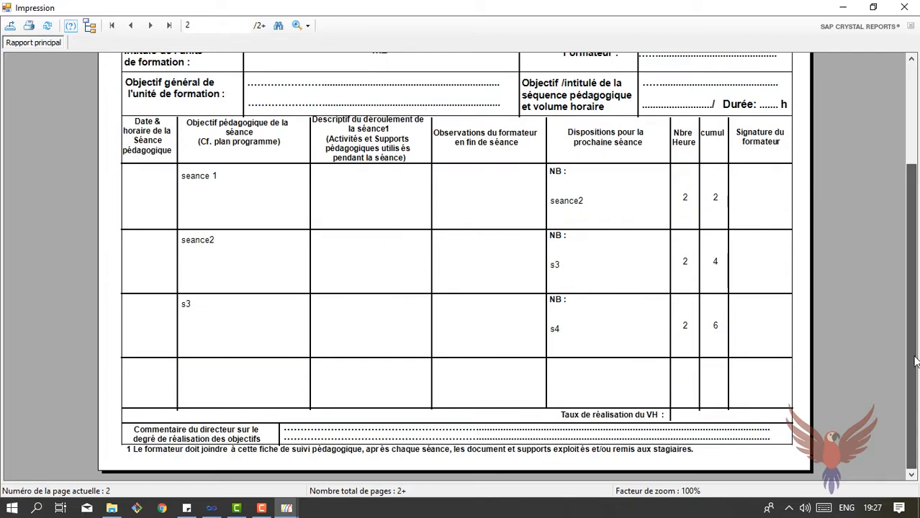
left_click(152, 28)
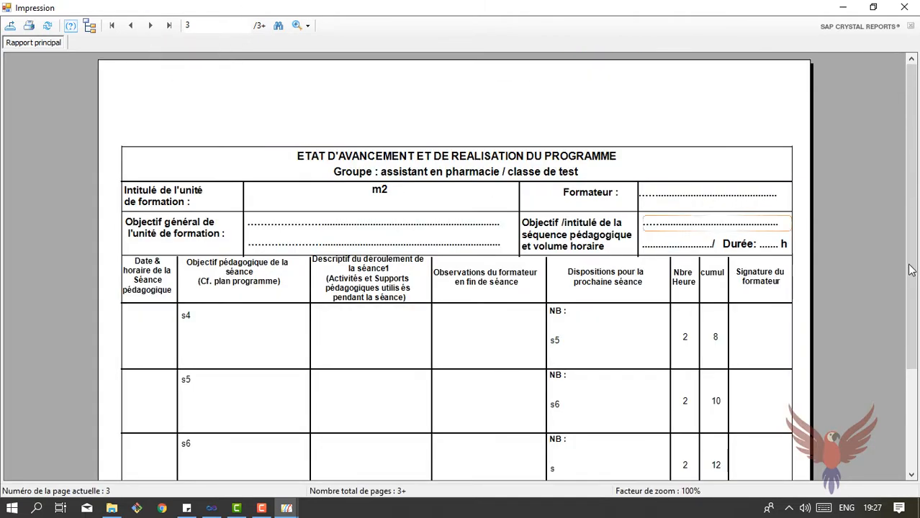
left_click_drag(911, 270, 911, 360)
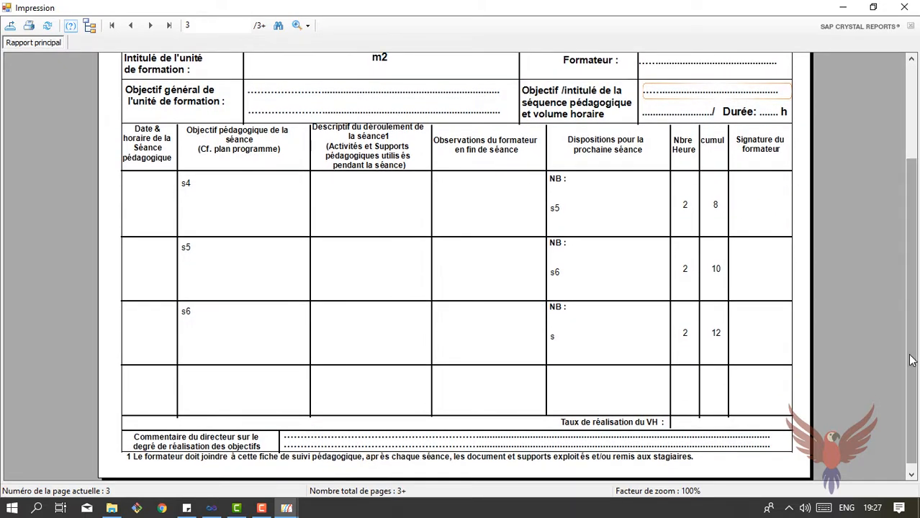
left_click(906, 7)
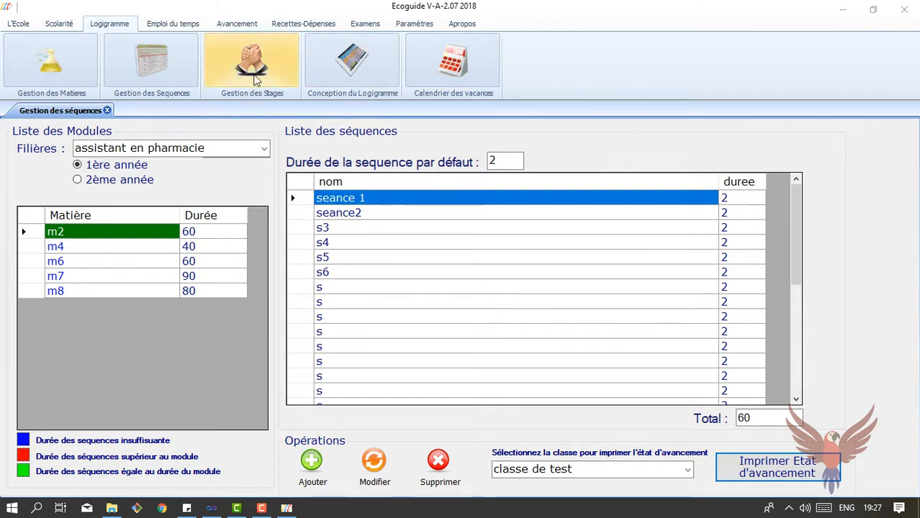
Load the assistant en pharmacie modules into the logigramme designer and start editing m2's Durée
left_click(332, 88)
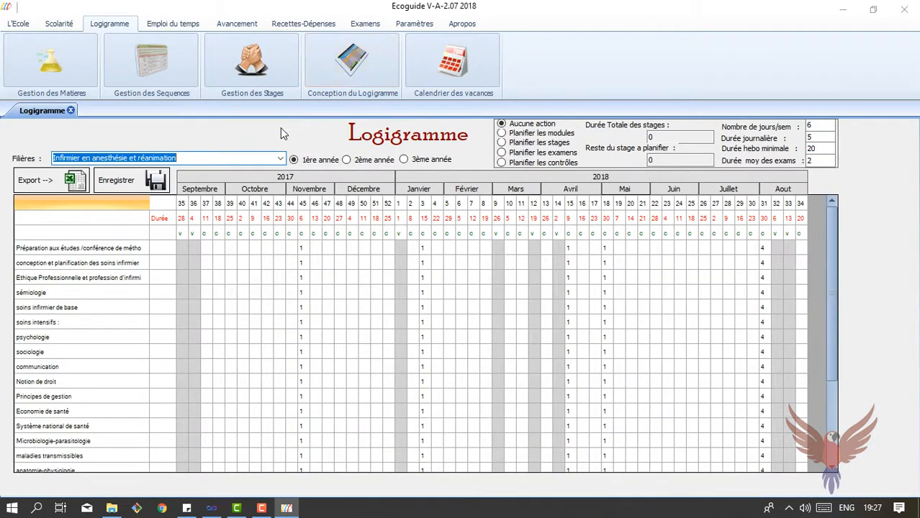
left_click(280, 158)
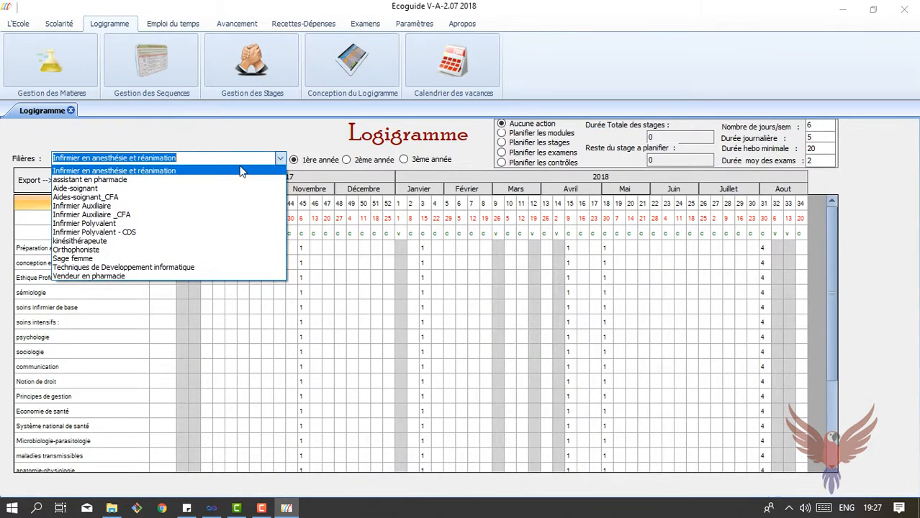
left_click(197, 180)
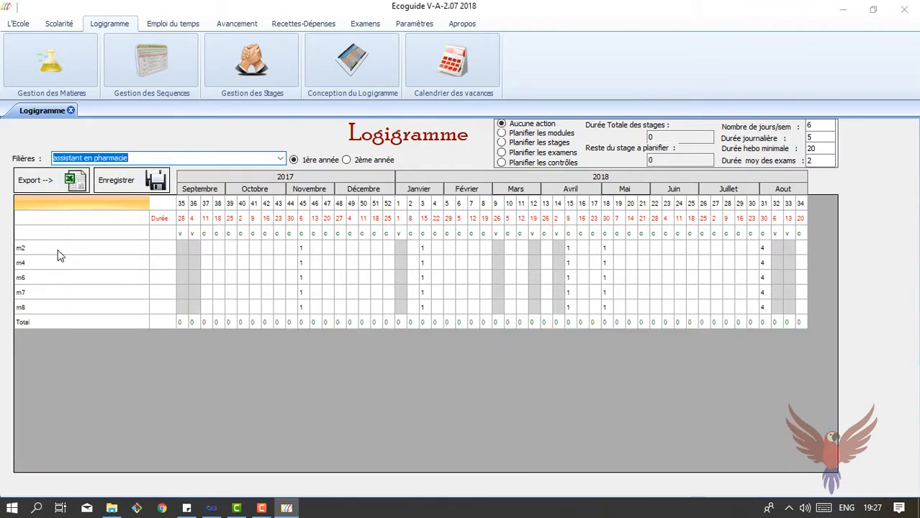
double_click(164, 255)
left_click(164, 255)
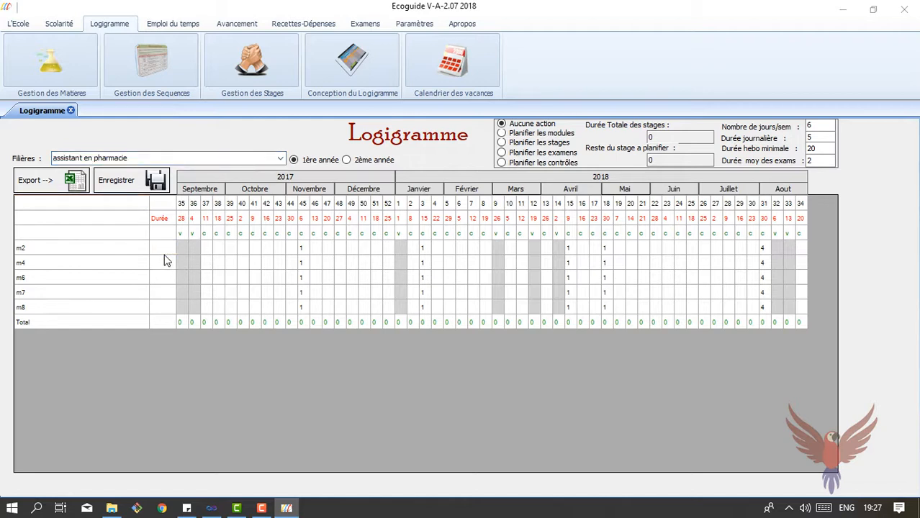
Enter weekly hours 4, 2, 6, 2 and 2 for modules m2, m4, m6, m7 and m8
left_click(164, 260)
type("2")
key("Return")
type("6")
key("Return")
type("2")
key("Return")
type("2")
key("Return")
left_click(358, 251)
Schedule m2 as a red bar, settling on a start at week 37
left_click(502, 134)
left_click(206, 249)
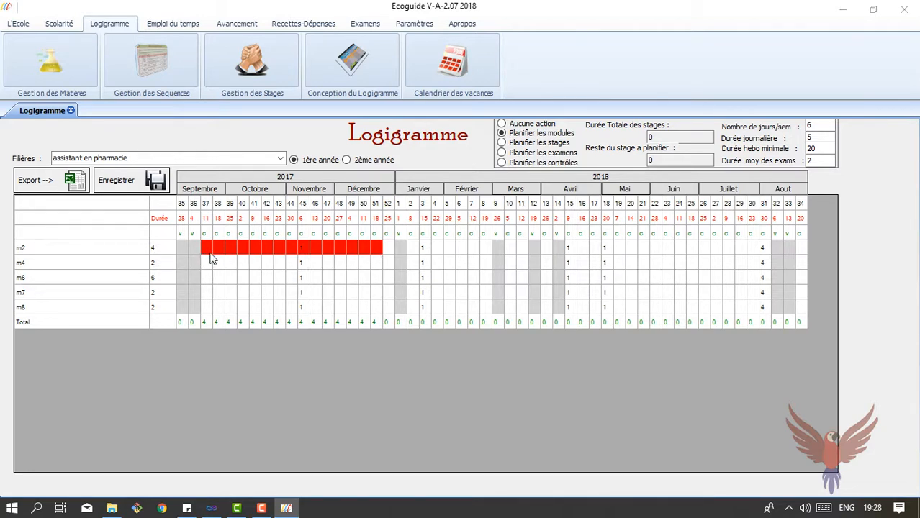
left_click(331, 250)
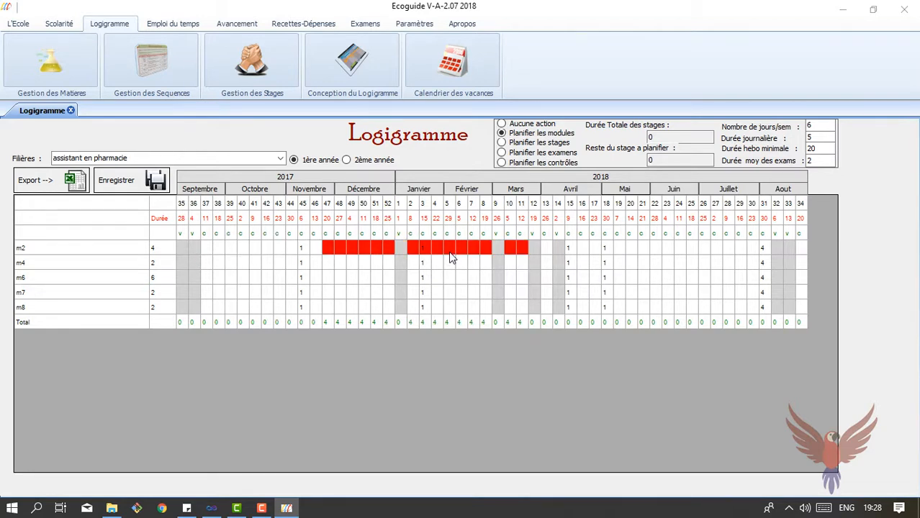
left_click(449, 253)
left_click(365, 251)
left_click(328, 252)
left_click(217, 252)
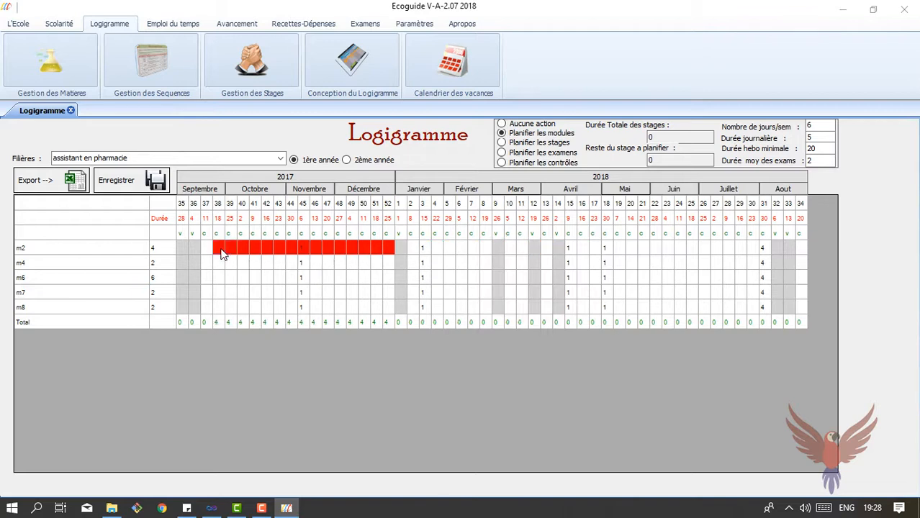
left_click(208, 250)
Schedule m4 and m6 from week 39, and m7 and m8 from week 38
left_click(231, 263)
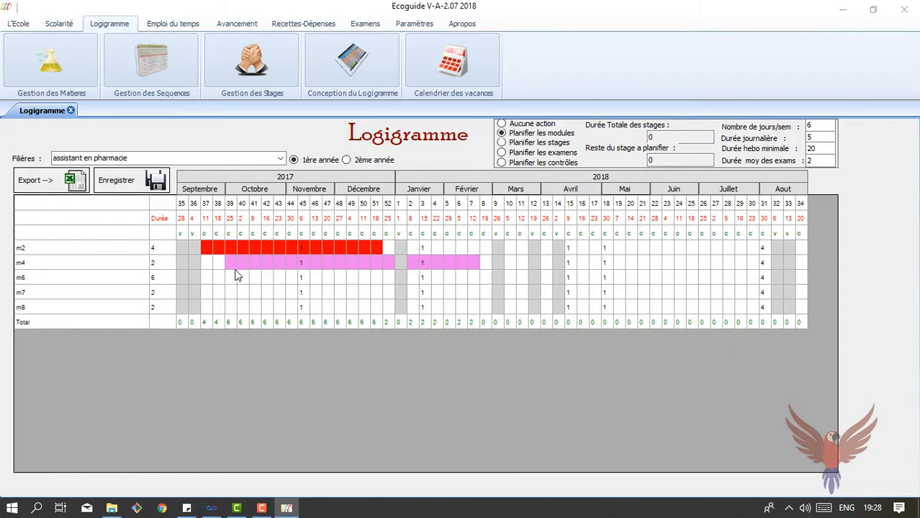
left_click(231, 279)
left_click(217, 291)
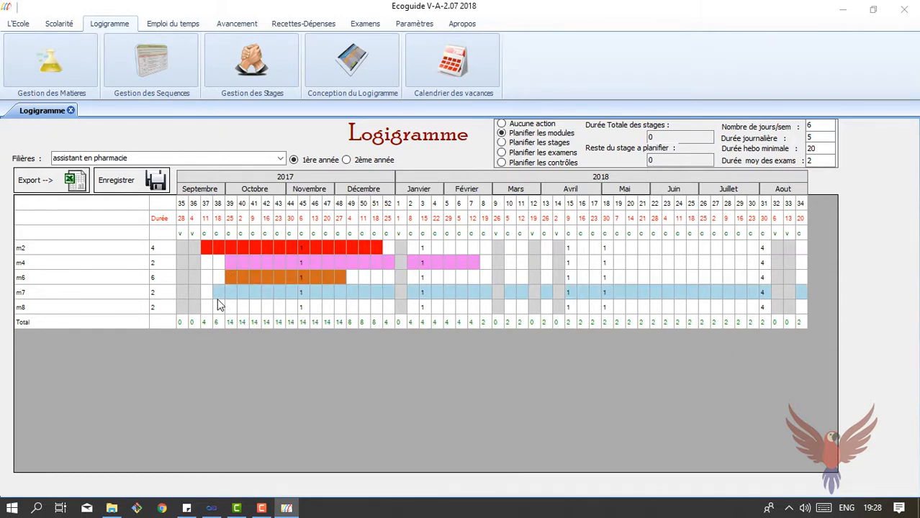
left_click(218, 307)
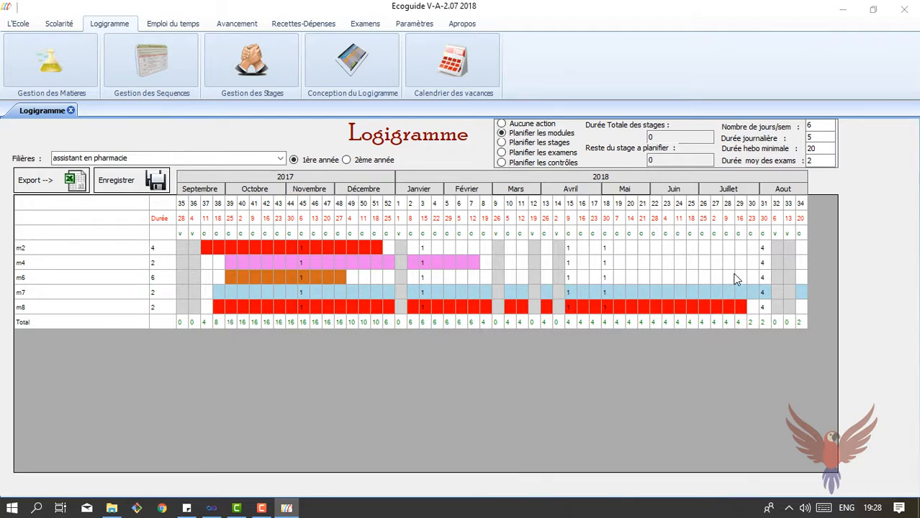
Change m7's duration to 4 and m8's duration to 3
left_click(160, 292)
key("BackSpace")
type("4")
key("Return")
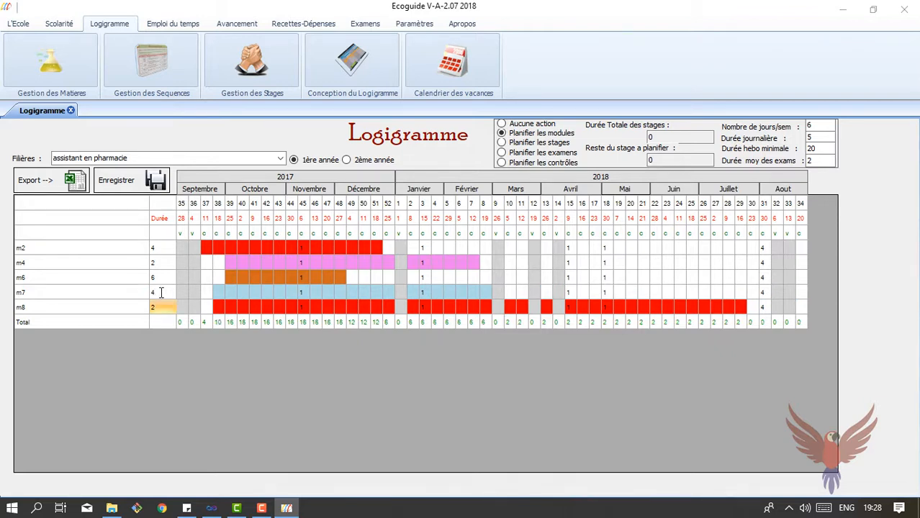
left_click(157, 306)
key("BackSpace")
type("3")
key("Return")
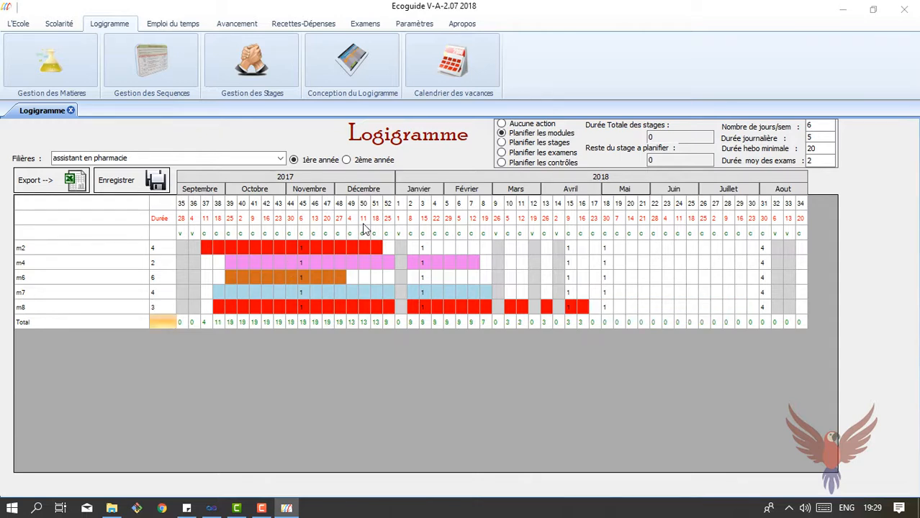
Reschedule m2 to week 49, m4 to week 44, m6 to January week 3, m7 to week 46
left_click(360, 249)
left_click(358, 265)
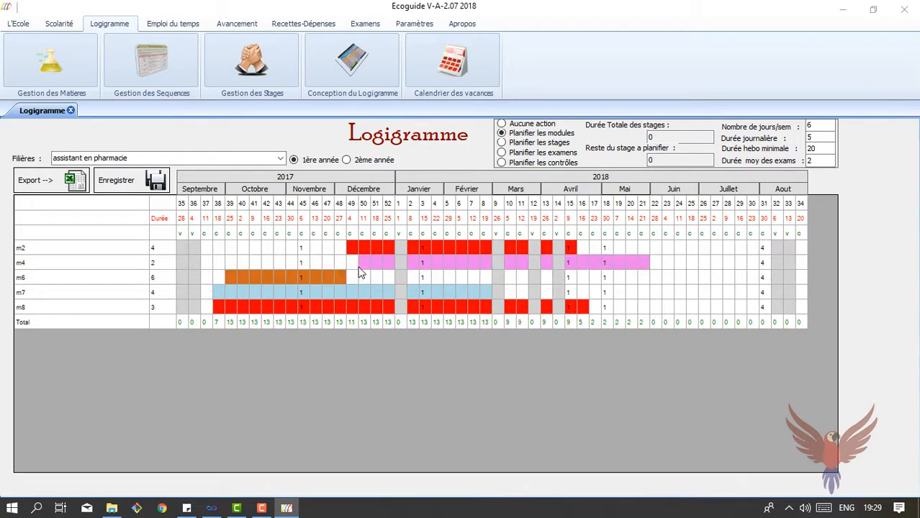
left_click(293, 264)
left_click(396, 277)
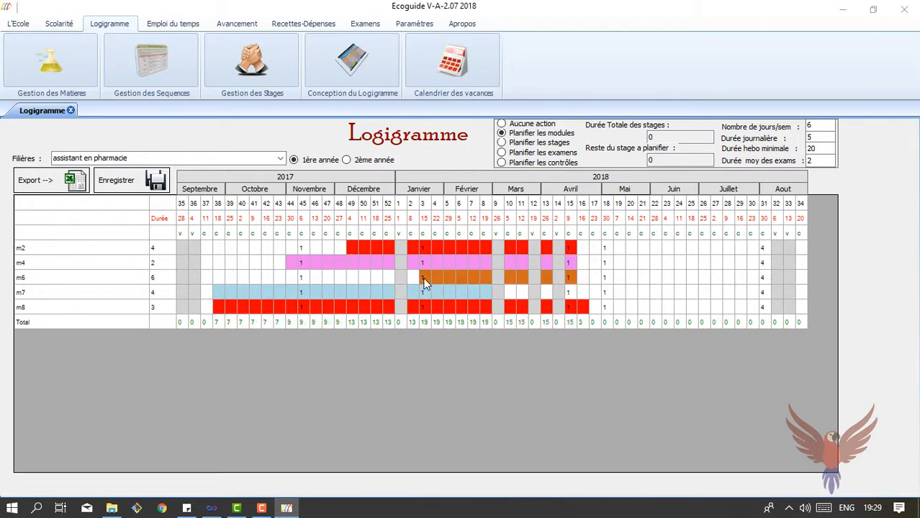
left_click(313, 290)
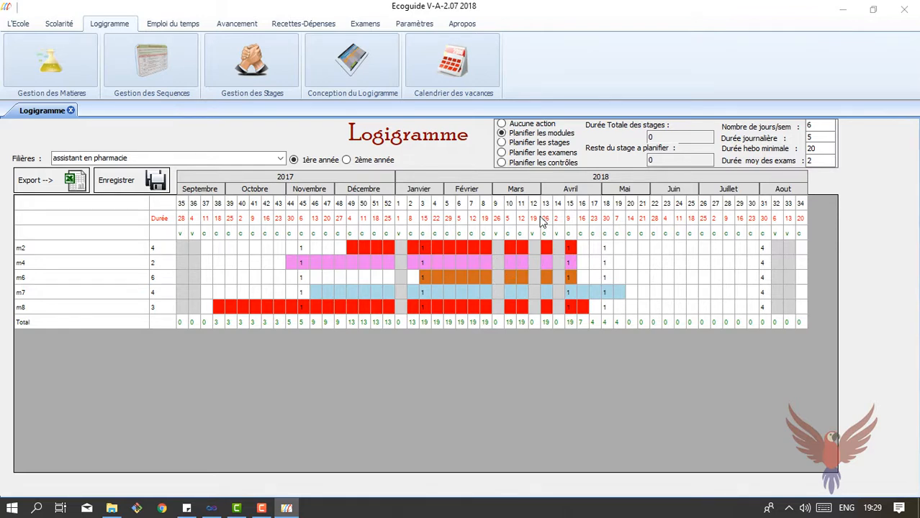
left_click(502, 153)
Place the exams for m2, m4, m6, m7 and m8 in June week 24
left_click(680, 248)
left_click(681, 263)
left_click(681, 278)
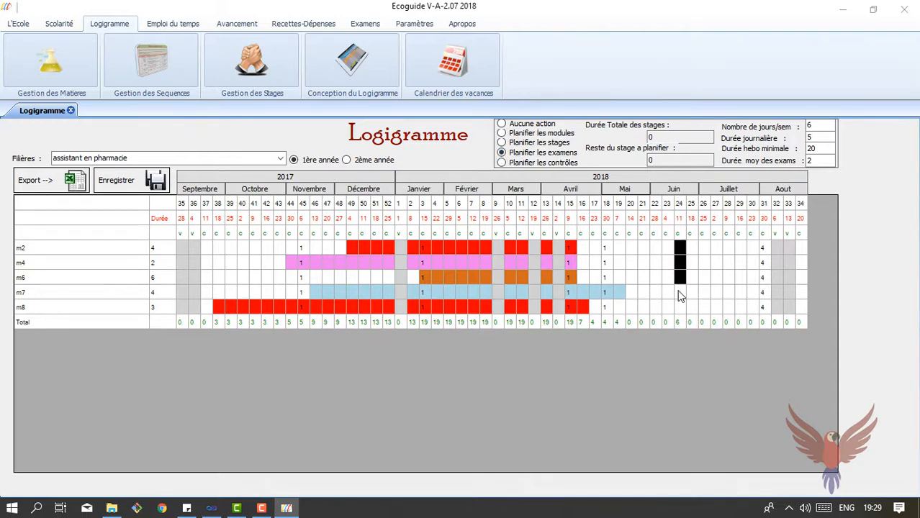
left_click(681, 292)
left_click(681, 308)
Try moving the exams to earlier weeks 16, 17, 20 and 22
left_click(583, 249)
left_click(583, 264)
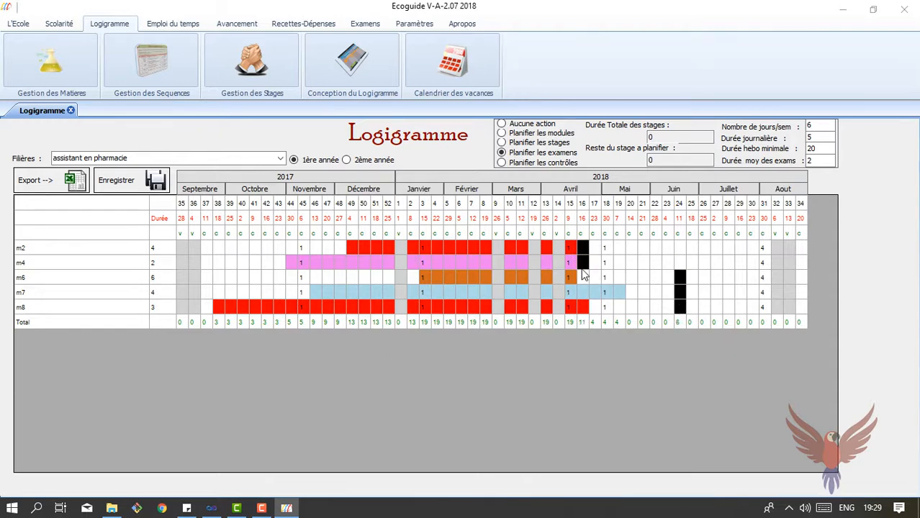
left_click(583, 278)
left_click(631, 293)
left_click(595, 307)
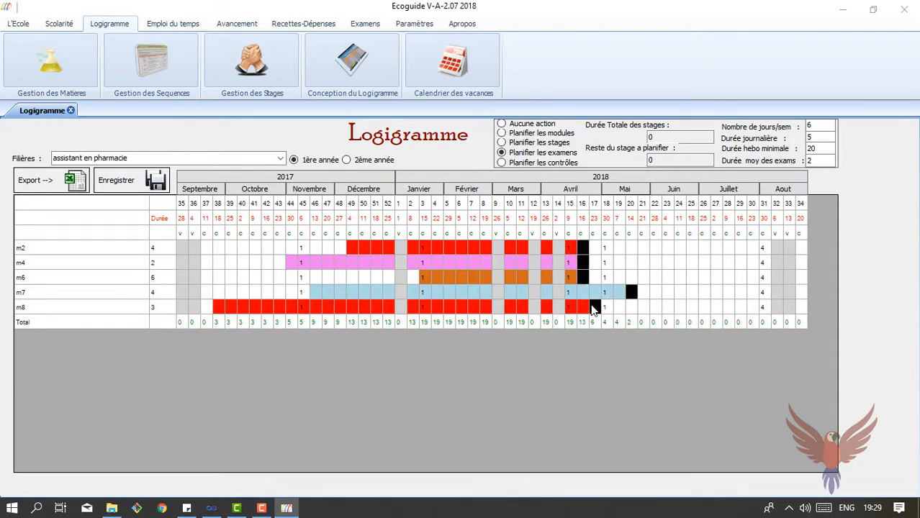
left_click(649, 245)
left_click(656, 263)
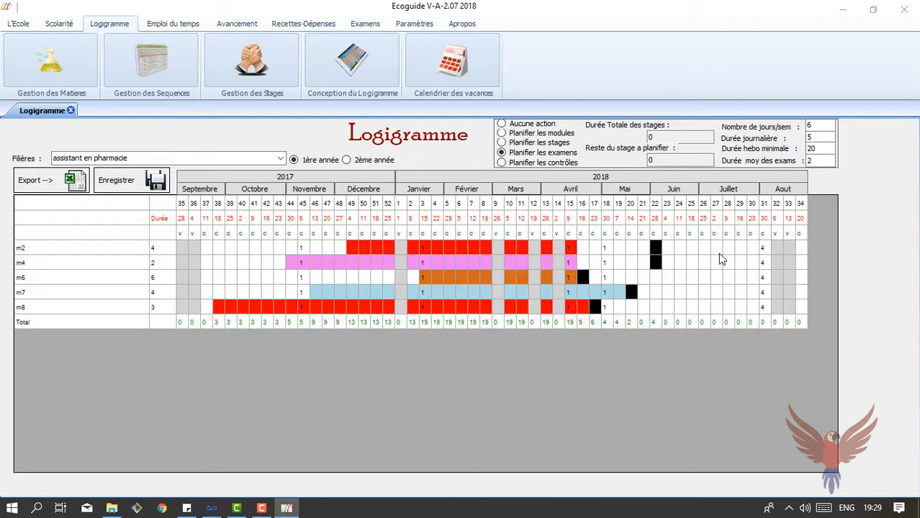
Return all five module exams to week 24
left_click(681, 248)
left_click(680, 262)
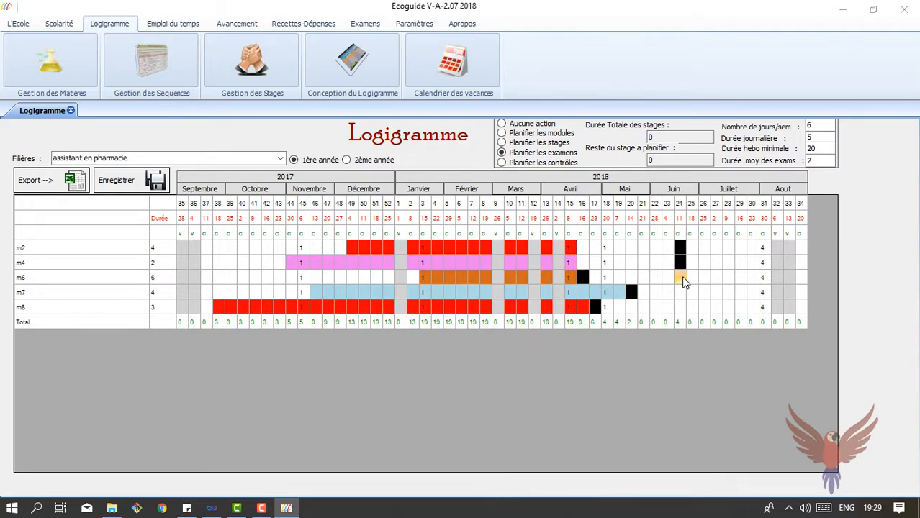
left_click(680, 278)
left_click(680, 292)
left_click(680, 307)
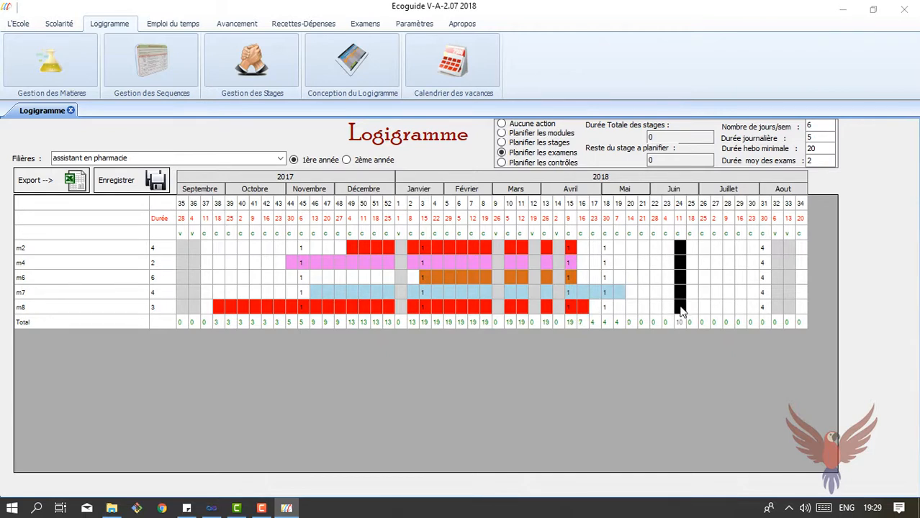
left_click(501, 162)
Place contrôles for m4 in weeks 50 and 11, m6 in 6 and 10, m7 in 49 and 6
left_click(364, 264)
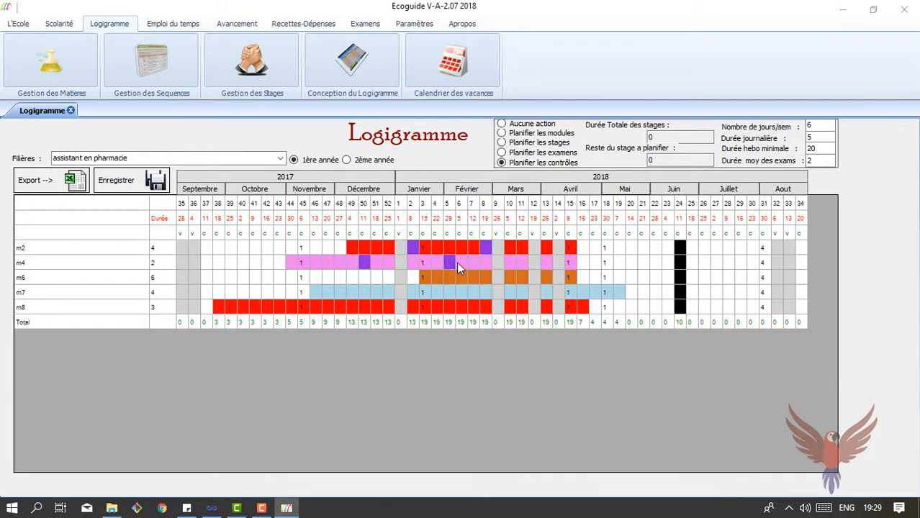
left_click(519, 264)
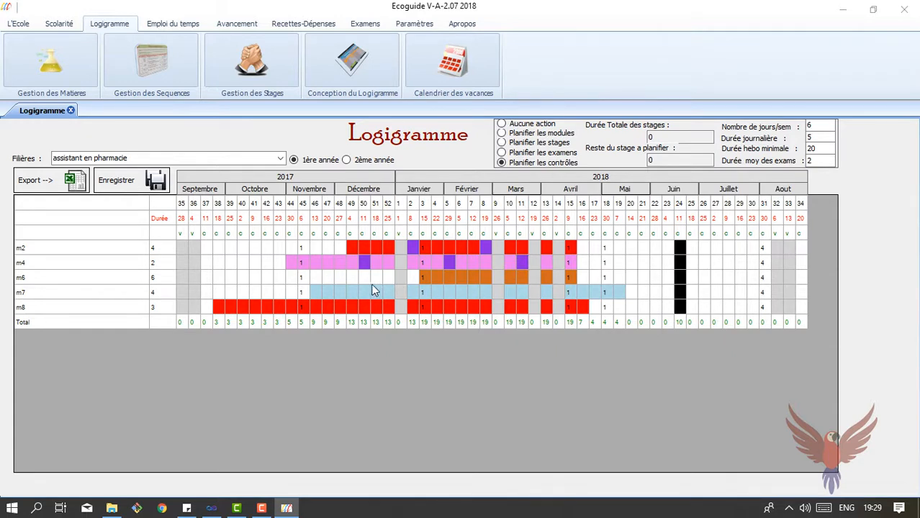
left_click(459, 275)
left_click(511, 278)
left_click(352, 292)
left_click(459, 292)
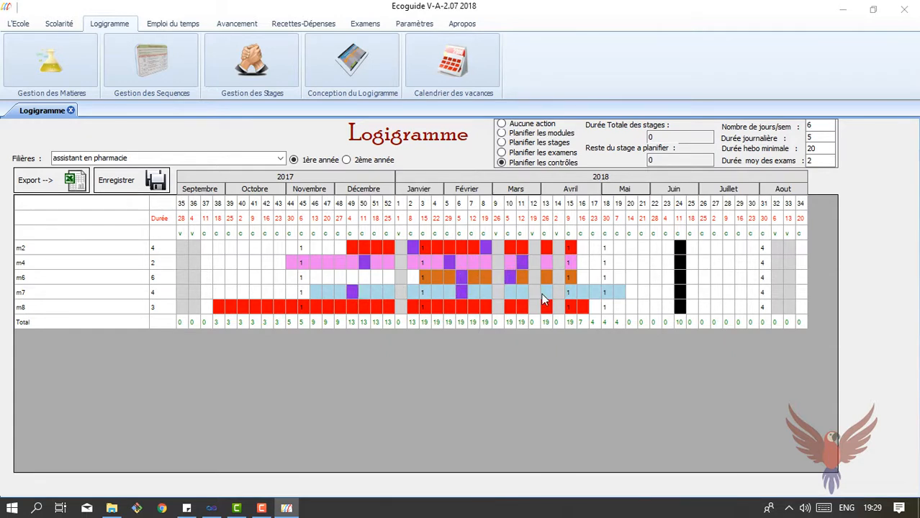
Add m8 contrôles in weeks 44, 3 and 10, then mark week 27 as internship
left_click(293, 308)
left_click(424, 309)
left_click(511, 310)
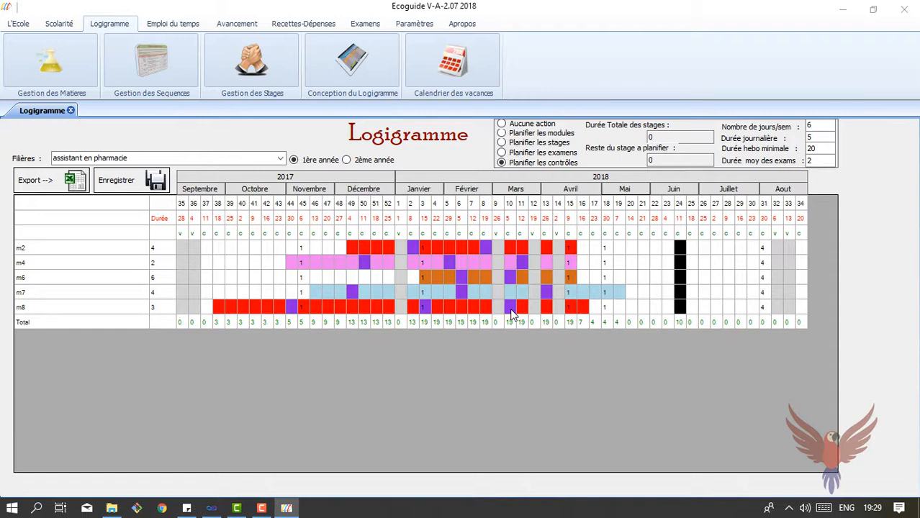
left_click(501, 144)
left_click(718, 246)
Extend the internship to weeks 26–30 and save the logigramme
left_click(730, 248)
left_click(739, 248)
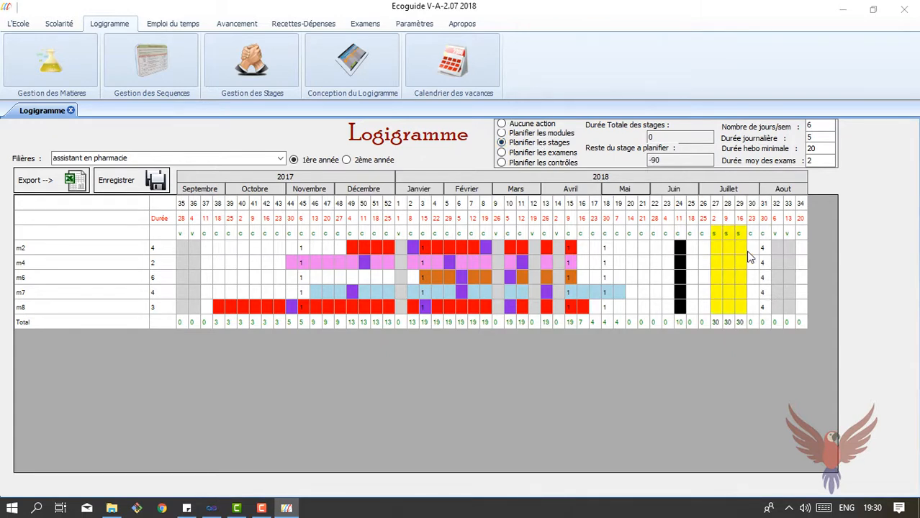
left_click(752, 252)
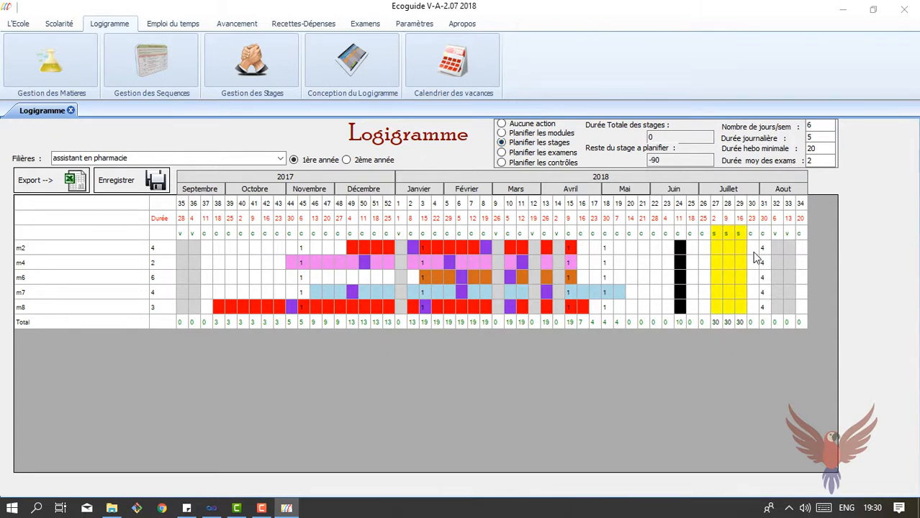
left_click(705, 238)
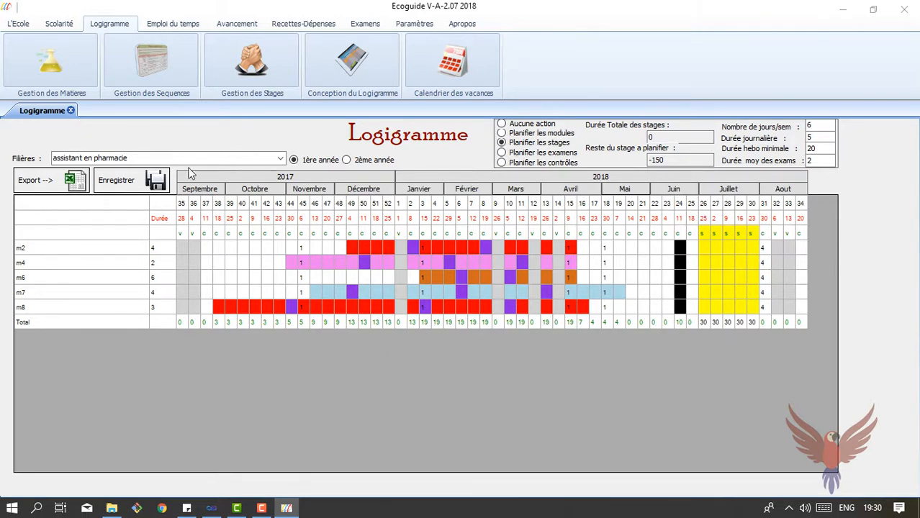
left_click(157, 181)
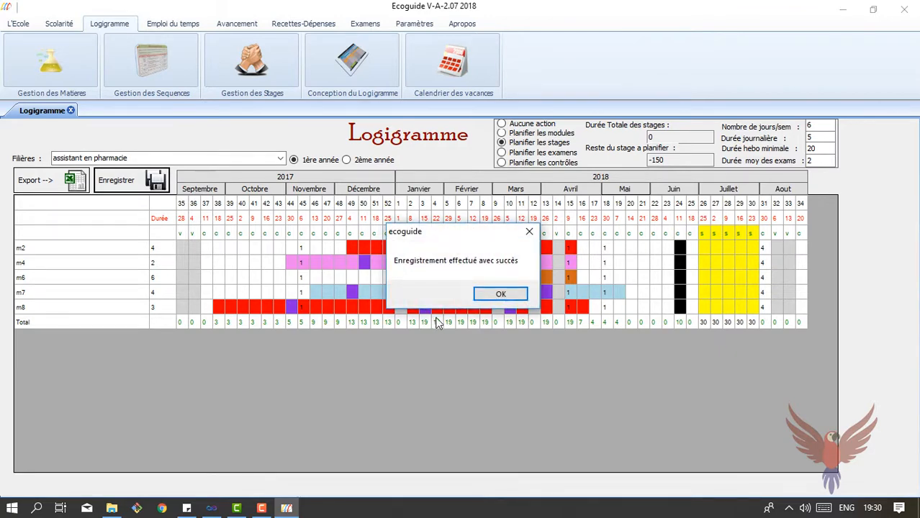
left_click(515, 293)
Check the Infirmier en anesthésie filière and 2ème année, then return to assistant en pharmacie 1ère année
left_click(283, 162)
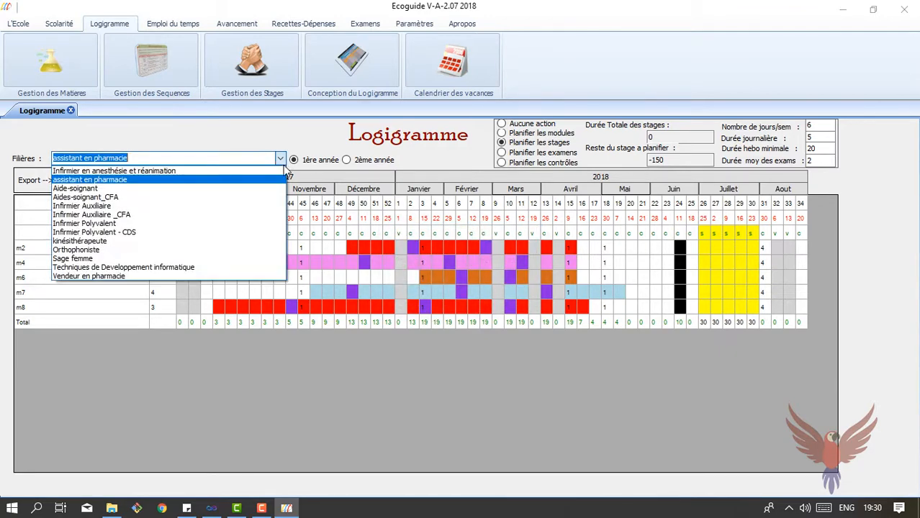
left_click(258, 171)
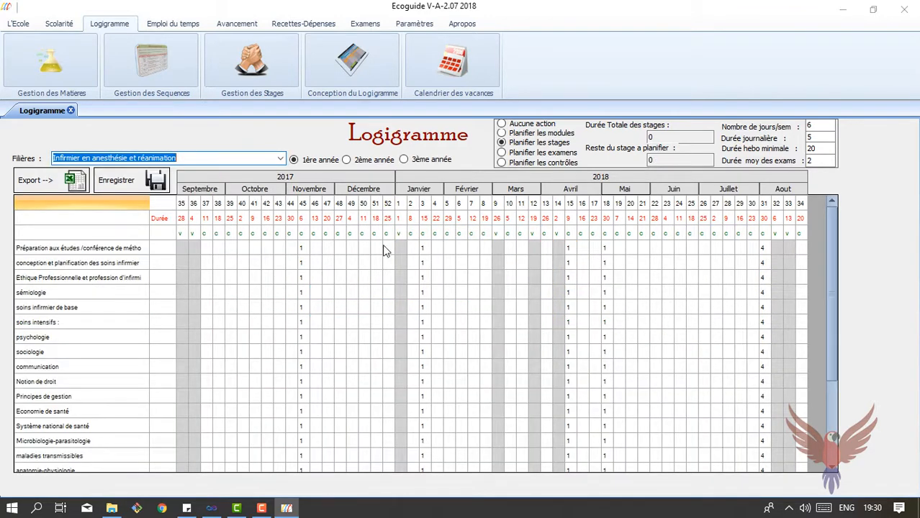
left_click(279, 159)
left_click(211, 182)
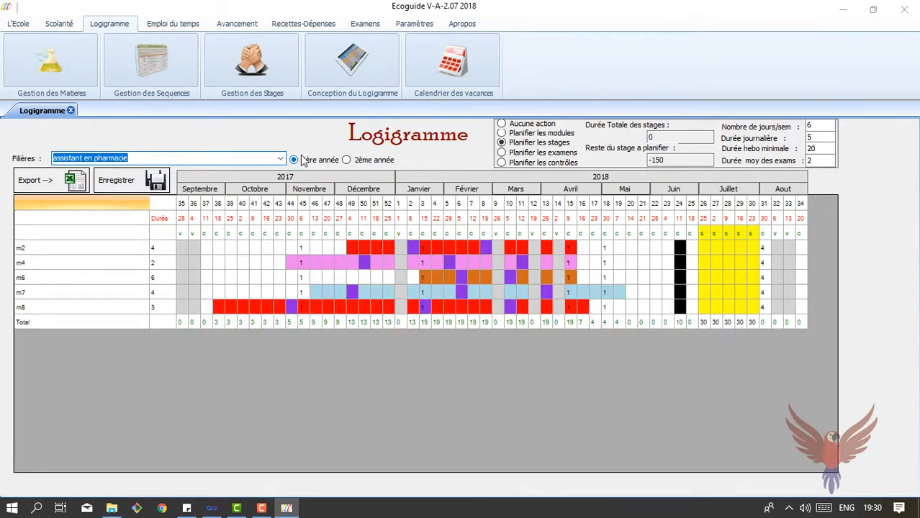
left_click(346, 159)
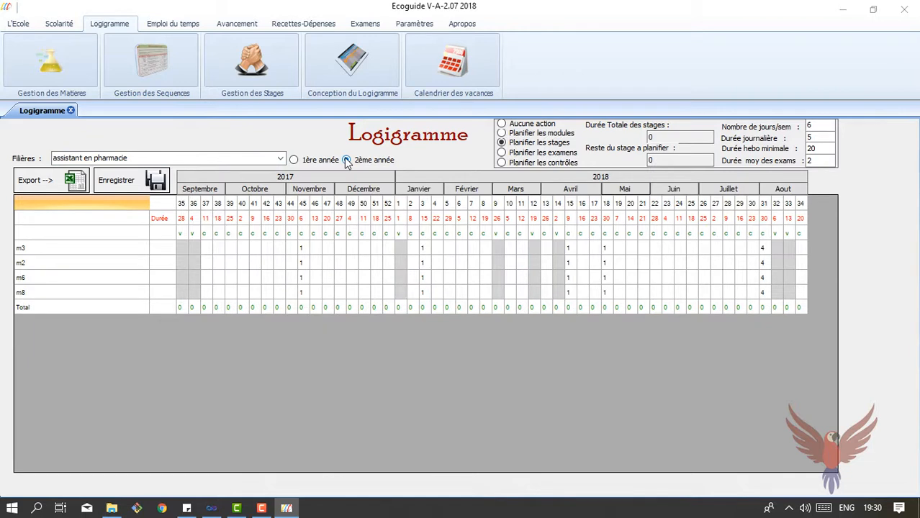
left_click(293, 160)
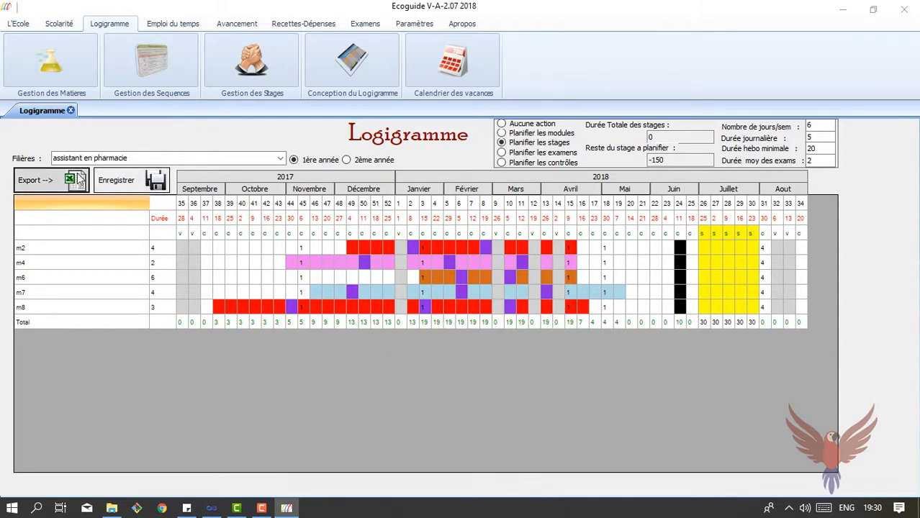
Export the logigramme to an Excel file named 'test' and open File Explorer
left_click(79, 179)
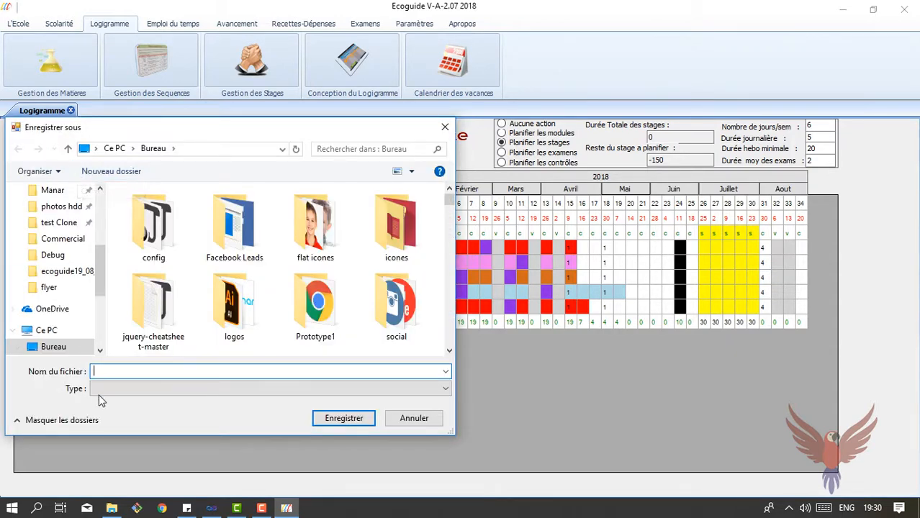
type("test")
key("Return")
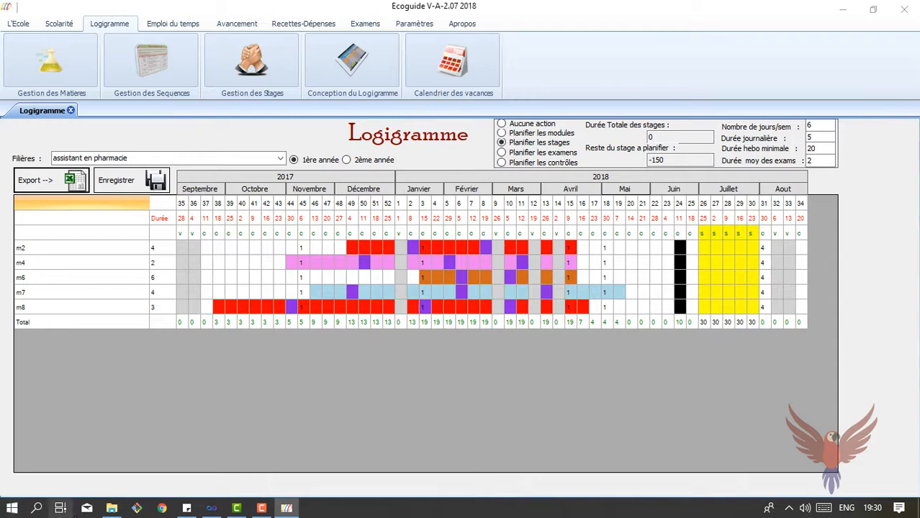
left_click(112, 508)
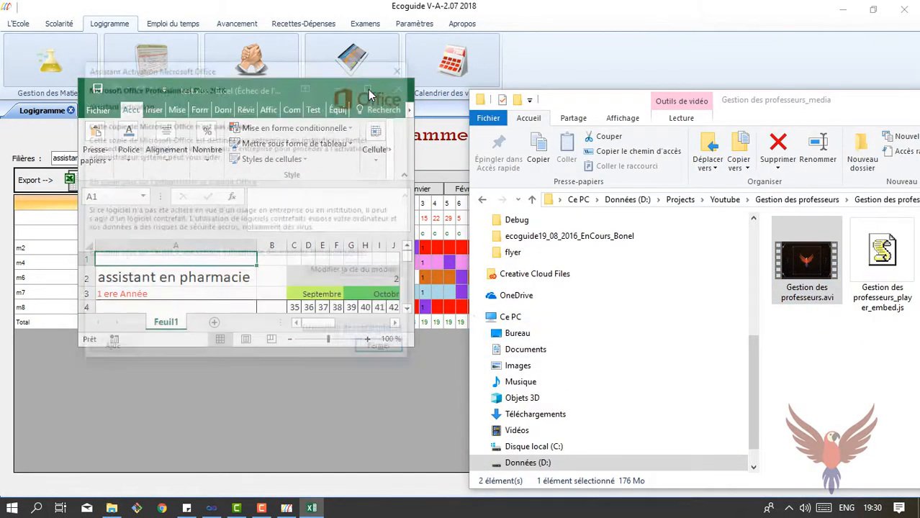
Dismiss the Office notice, review test.xlsx, then close Excel and File Explorer
left_click(404, 67)
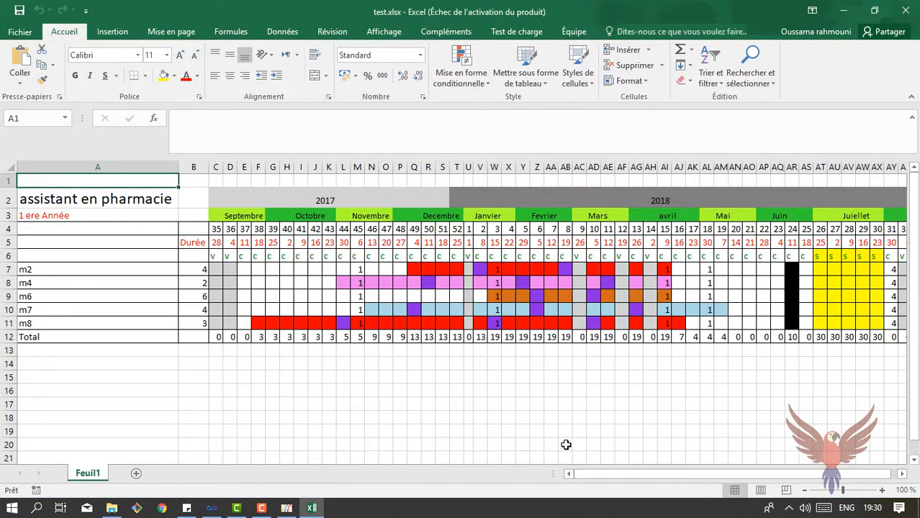
left_click_drag(617, 473, 542, 468)
left_click(896, 19)
left_click_drag(867, 103, 440, 169)
left_click(782, 167)
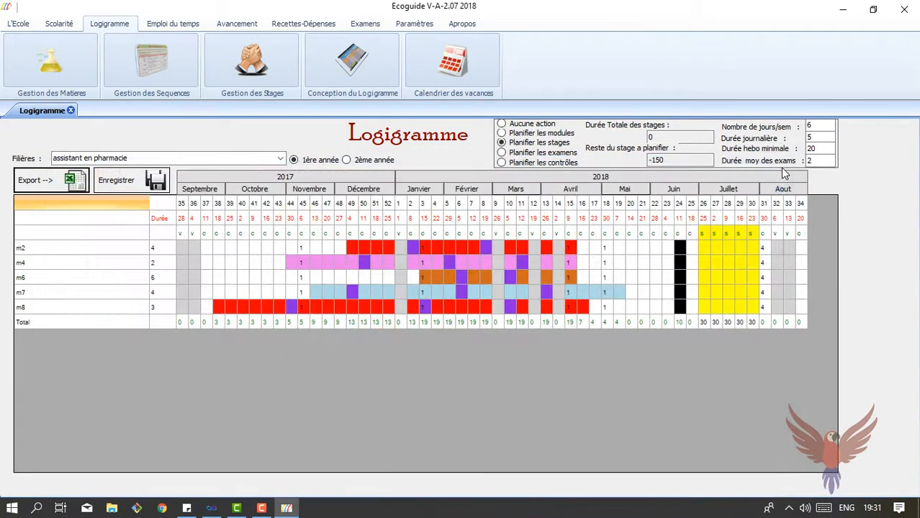